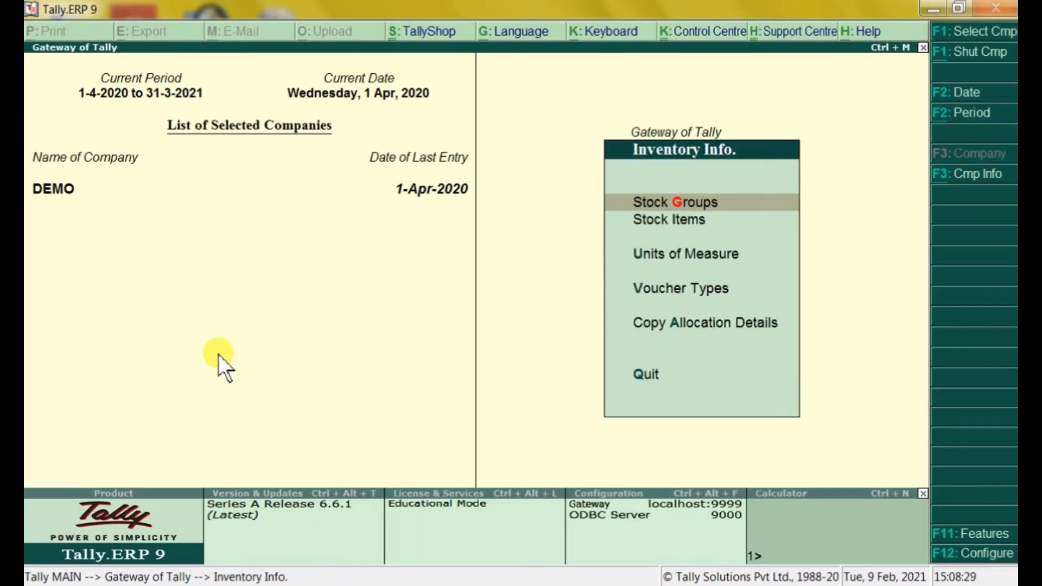
Check the existing stock items list, then go to the Stock Groups menu to create a group
{"action": "key", "text": "Down"}
{"action": "key", "text": "Return"}
{"action": "key", "text": "Down"}
{"action": "key", "text": "Return"}
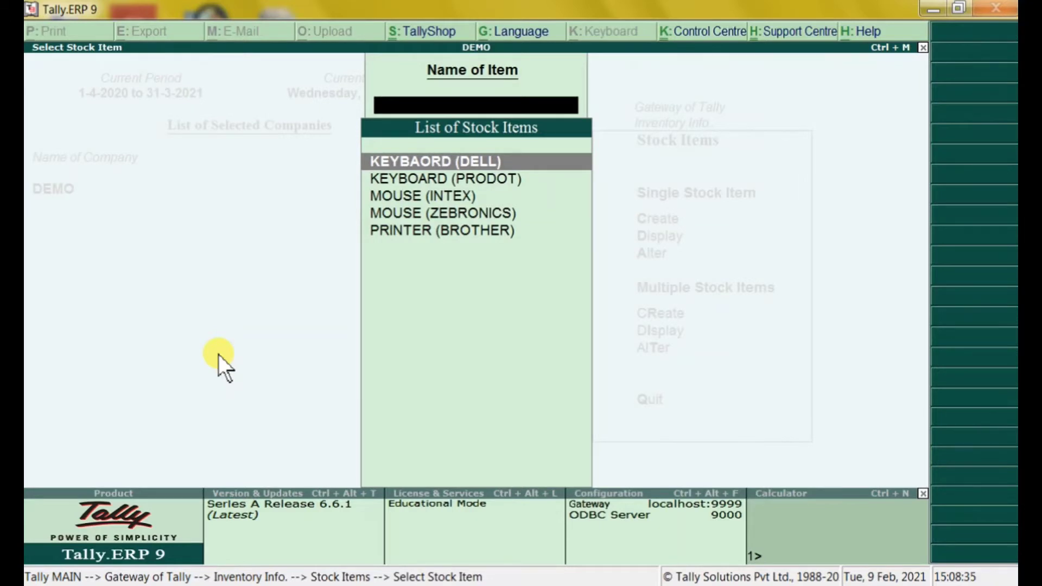
{"action": "key", "text": "Escape"}
{"action": "key", "text": "Escape"}
{"action": "key", "text": "Up"}
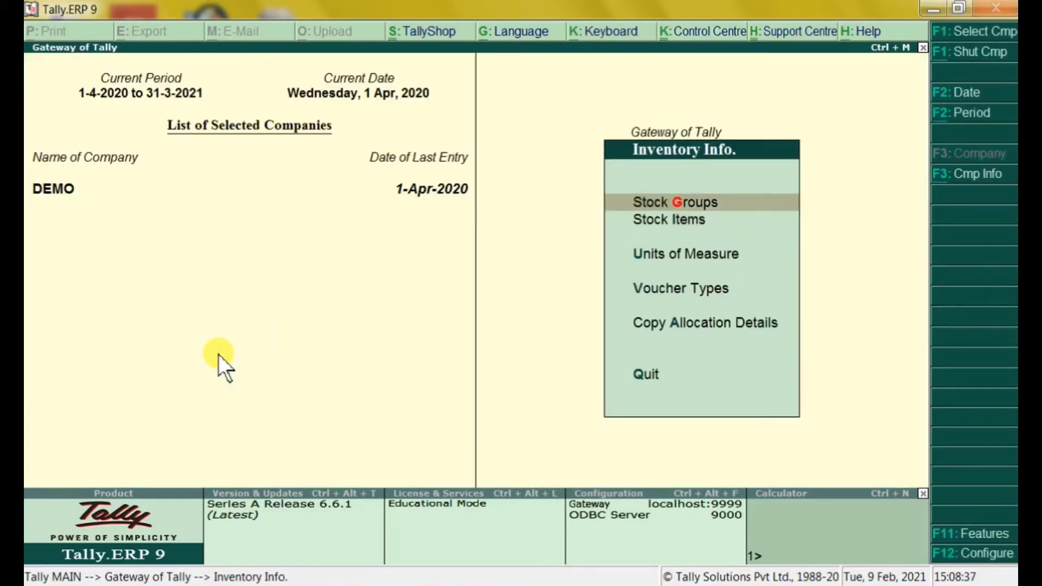
{"action": "key", "text": "Return"}
{"action": "key", "text": "Return"}
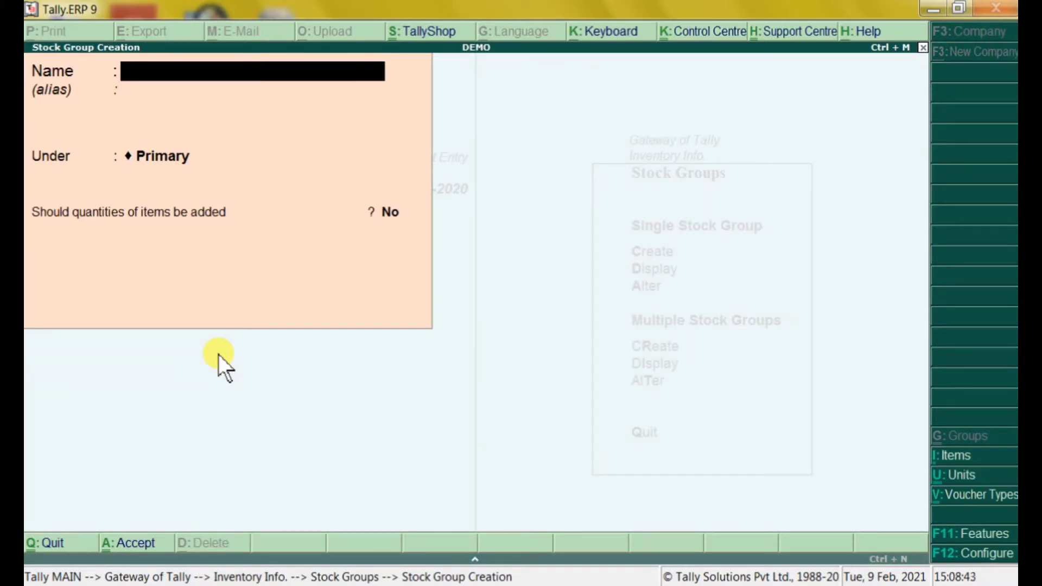
Create stock groups PRODOT, SAMSUNG and ZEBRONICS under Primary
{"action": "type", "text": "PRODOT"}
{"action": "key", "text": "Return"}
{"action": "key", "text": "Return"}
{"action": "key", "text": "Return"}
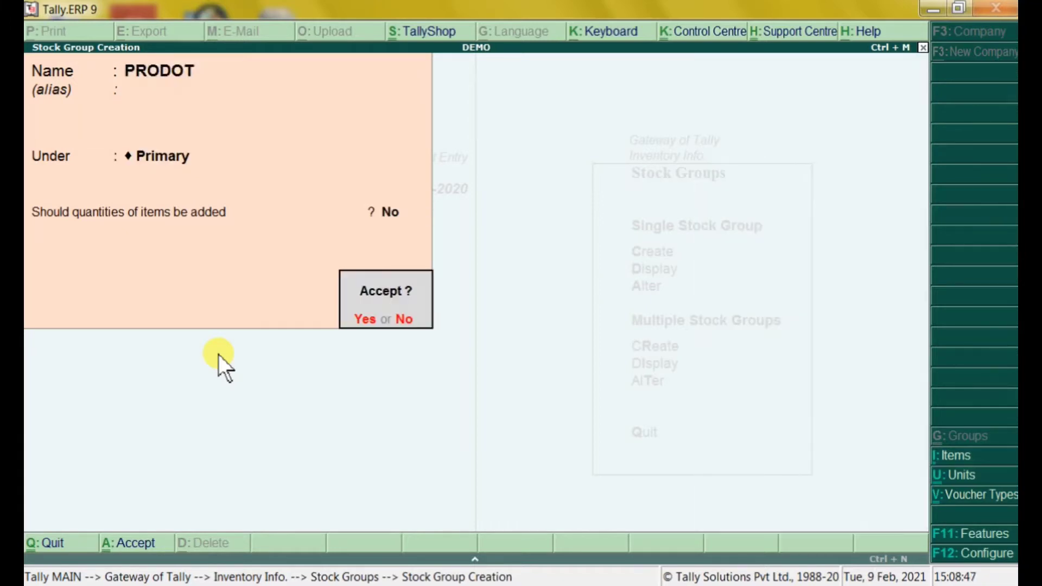
{"action": "key", "text": "Return"}
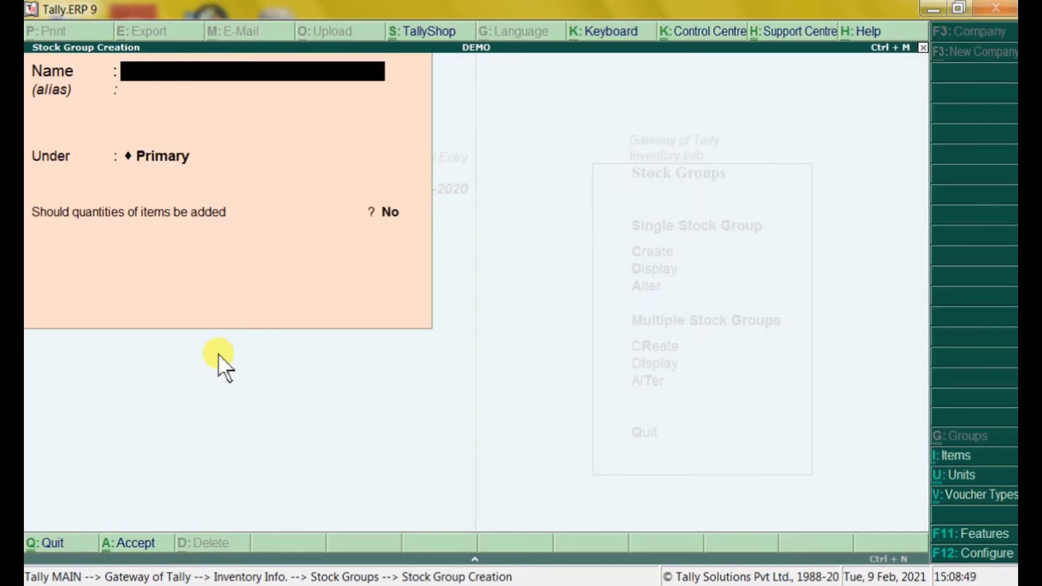
{"action": "type", "text": "SAMSU"}
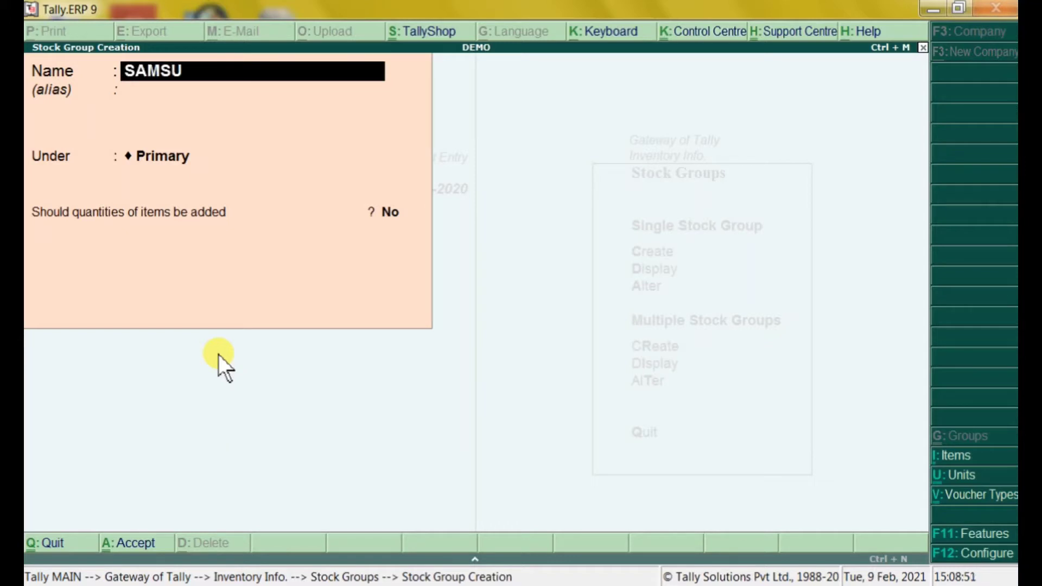
{"action": "type", "text": "NG"}
{"action": "key", "text": "Return"}
{"action": "key", "text": "Return"}
{"action": "key", "text": "Return"}
{"action": "key", "text": "Return"}
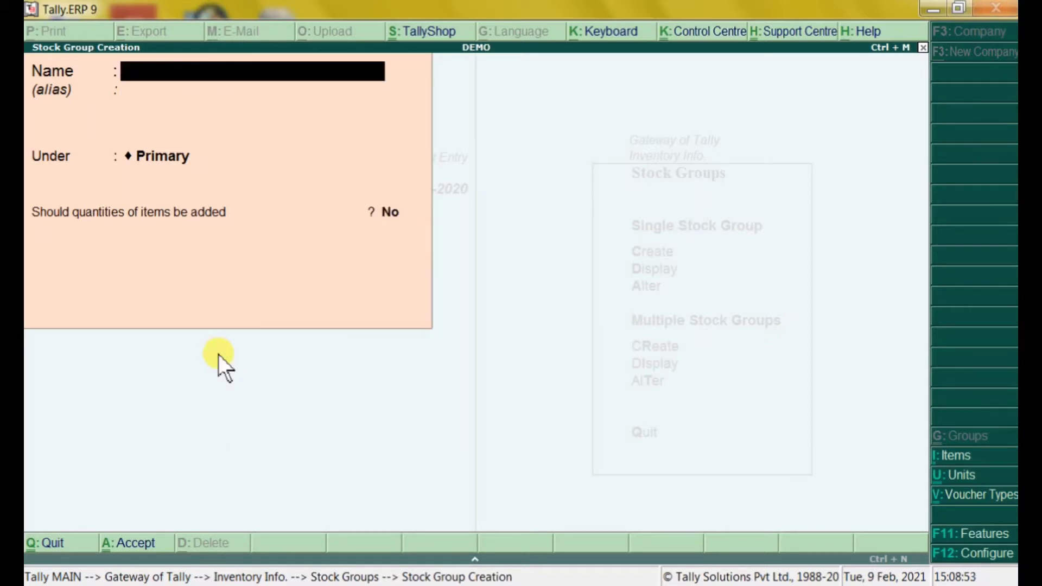
{"action": "type", "text": "ZEBRONICS"}
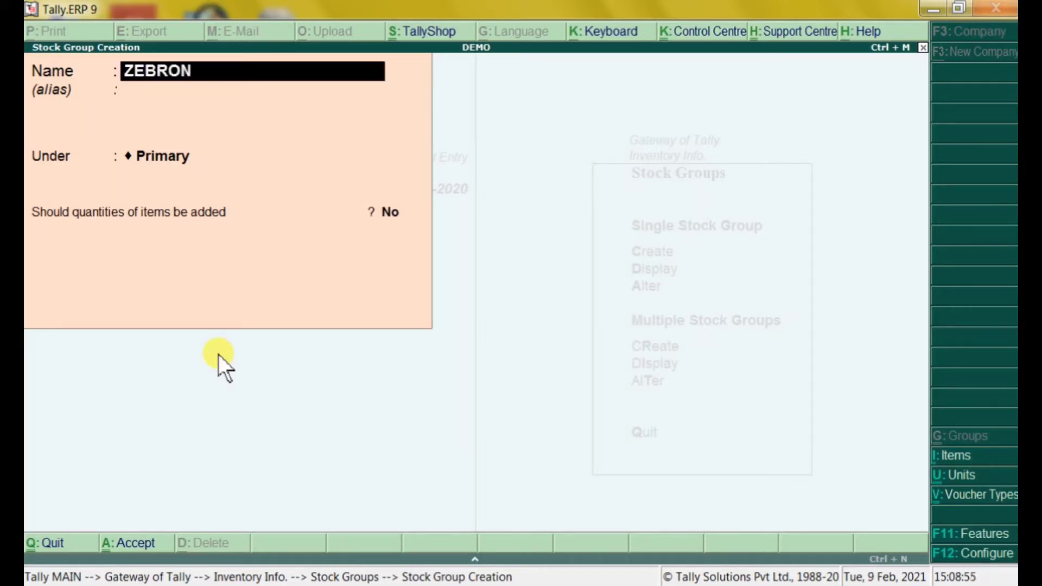
{"action": "key", "text": "Return"}
{"action": "key", "text": "Return"}
{"action": "key", "text": "Return"}
{"action": "key", "text": "Return"}
{"action": "key", "text": "Return"}
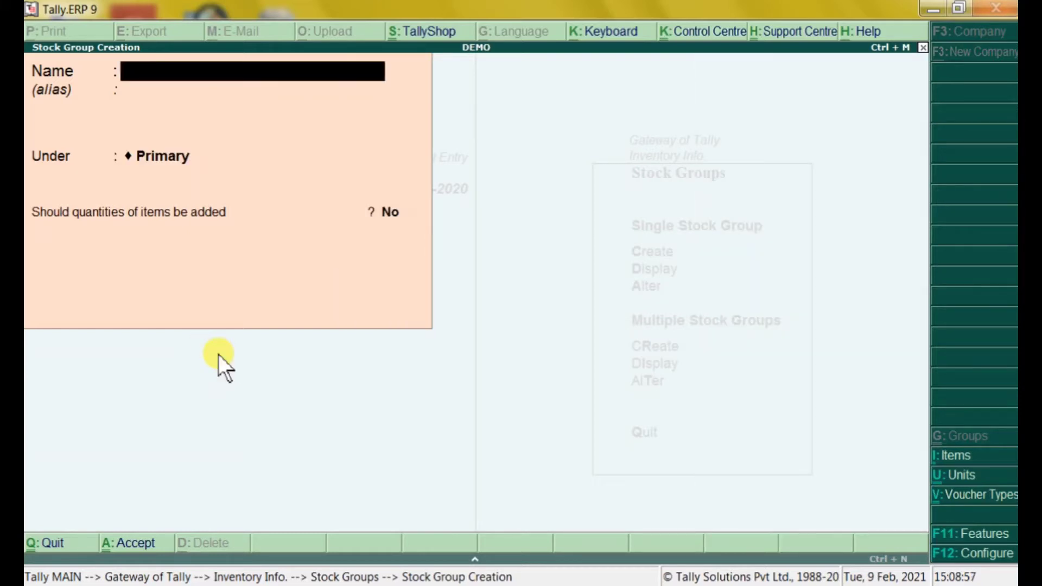
Create stock groups FOXIN and INTEX, then leave the Stock Group Creation form
{"action": "type", "text": "FOXIN"}
{"action": "key", "text": "Return"}
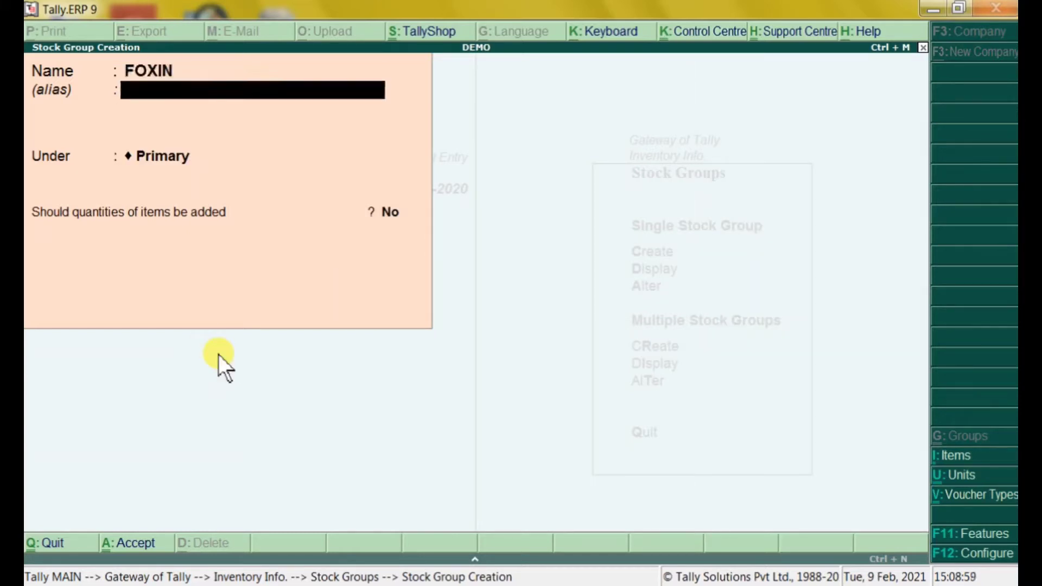
{"action": "key", "text": "Return"}
{"action": "key", "text": "Return"}
{"action": "key", "text": "Return"}
{"action": "key", "text": "Return"}
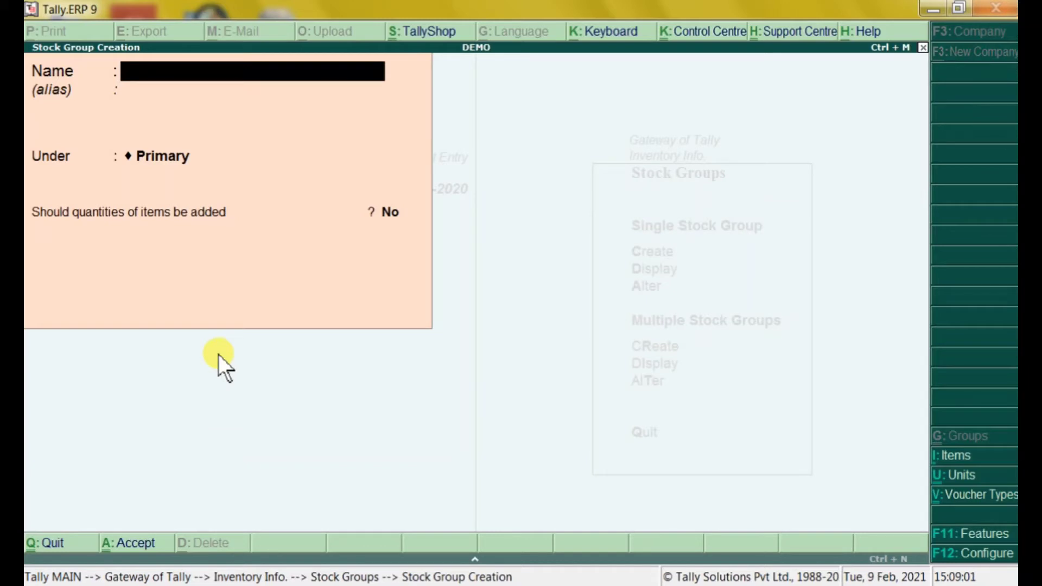
{"action": "type", "text": "P"}
{"action": "key", "text": "BackSpace"}
{"action": "type", "text": "INTEX"}
{"action": "key", "text": "BackSpace"}
{"action": "type", "text": "EX"}
{"action": "key", "text": "Return"}
{"action": "key", "text": "Return"}
{"action": "key", "text": "Return"}
{"action": "key", "text": "Return"}
{"action": "key", "text": "Escape"}
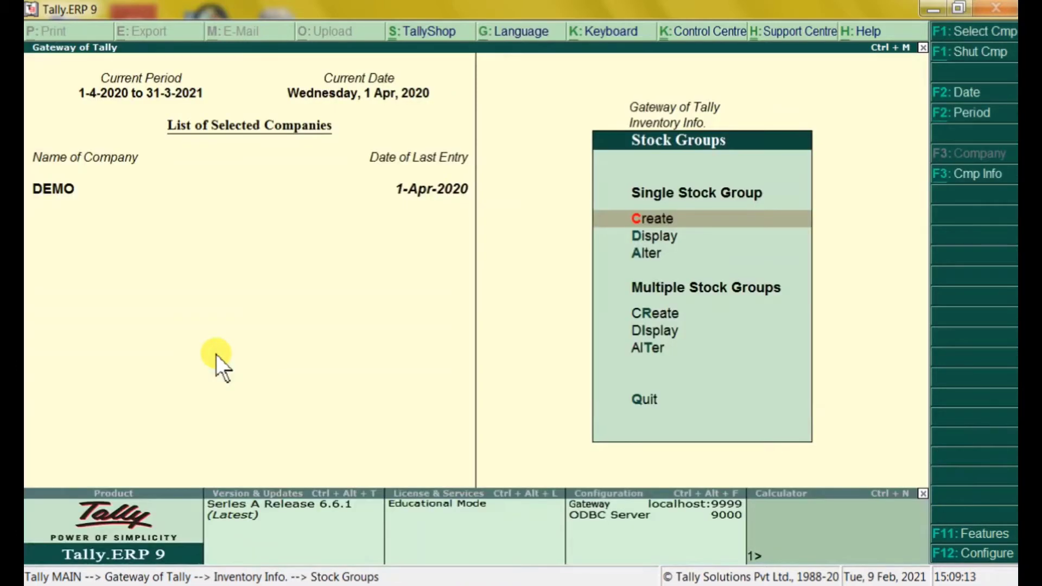
Review the stock groups list, then view the stock items list twice and return to Inventory Info
{"action": "key", "text": "Down"}
{"action": "key", "text": "Return"}
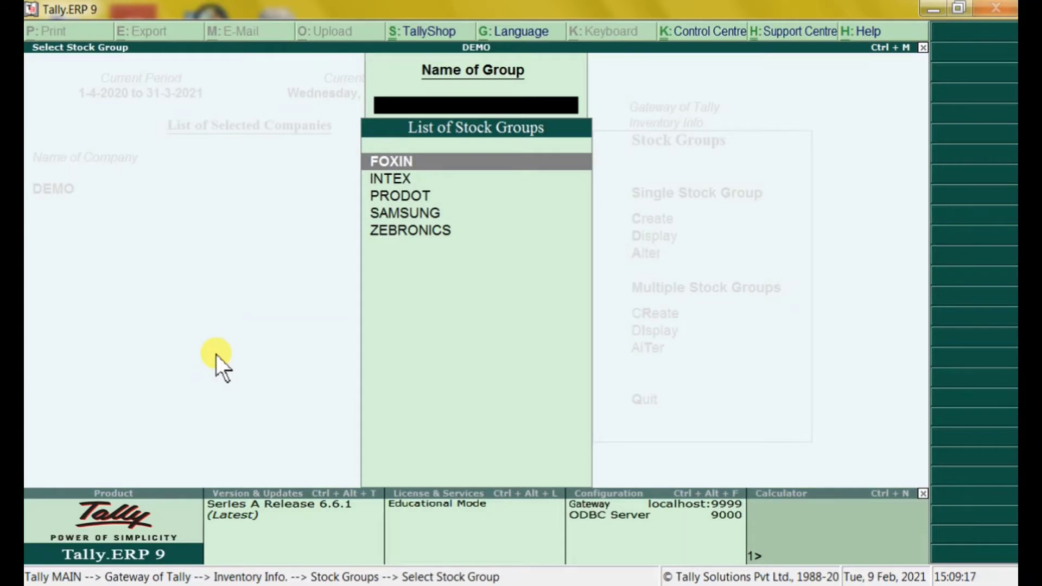
{"action": "key", "text": "Escape"}
{"action": "key", "text": "Escape"}
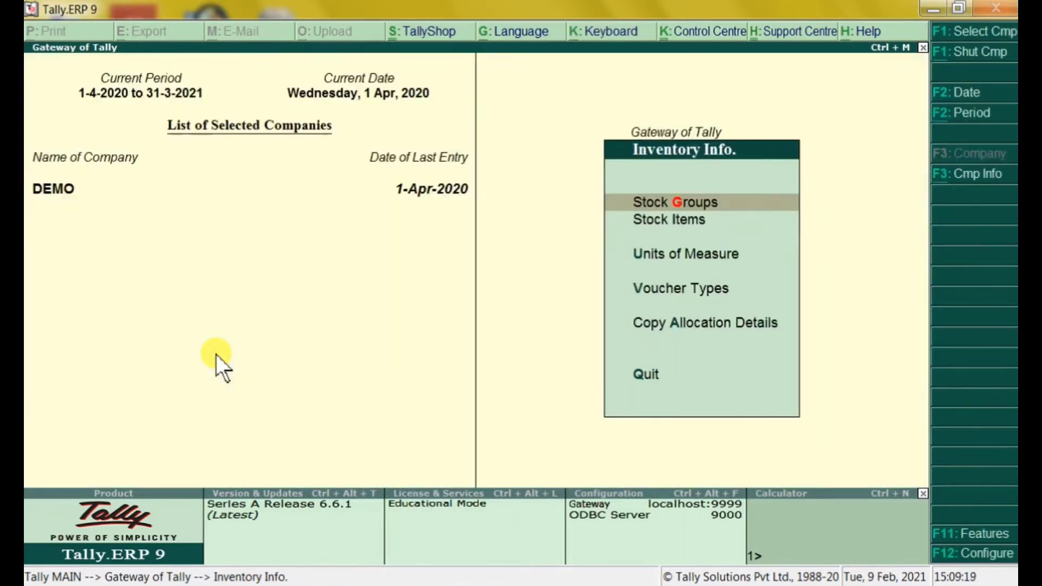
{"action": "key", "text": "Down"}
{"action": "key", "text": "Return"}
{"action": "key", "text": "Down"}
{"action": "key", "text": "Return"}
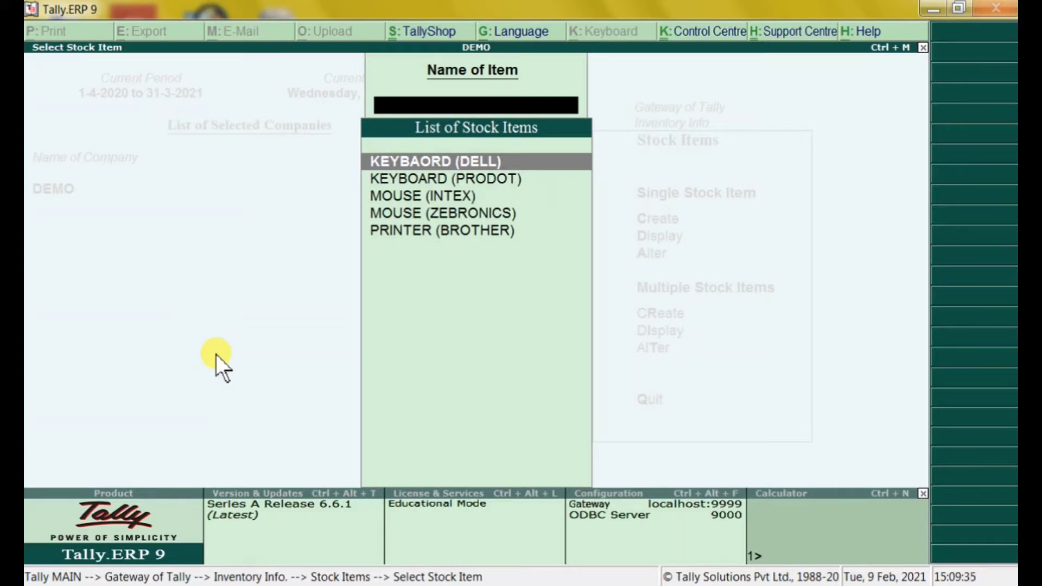
{"action": "key", "text": "Escape"}
{"action": "key", "text": "Return"}
{"action": "key", "text": "Escape"}
{"action": "key", "text": "Escape"}
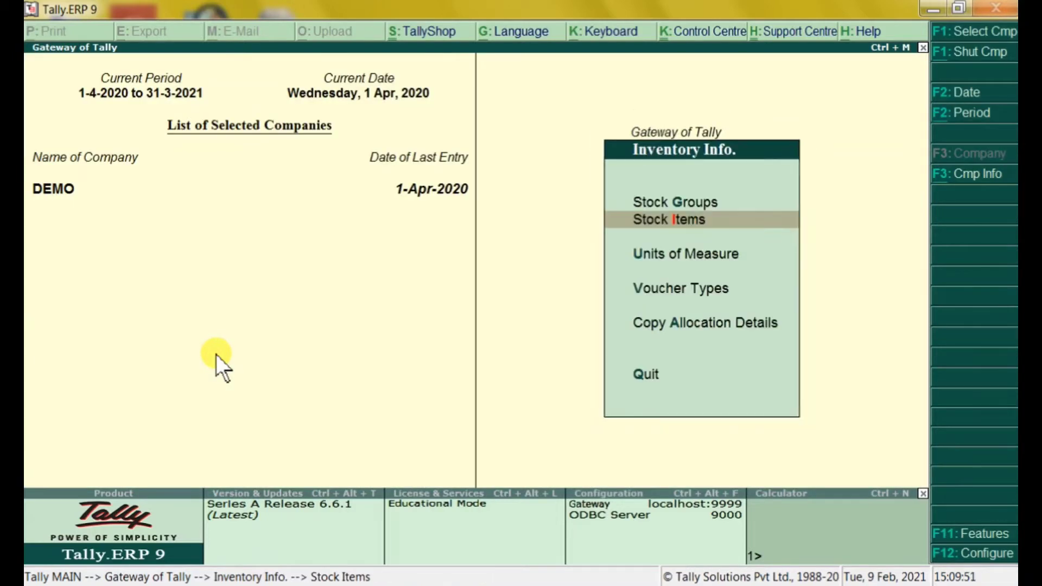
Start a new stock item named MOUSE (A-45) under the ZEBRONICS group
{"action": "key", "text": "Return"}
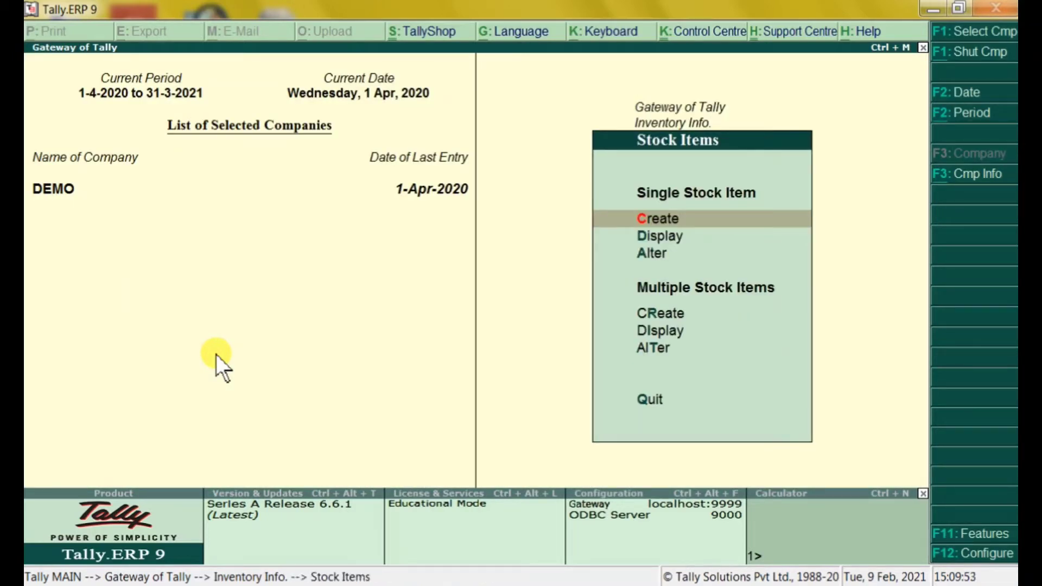
{"action": "key", "text": "Return"}
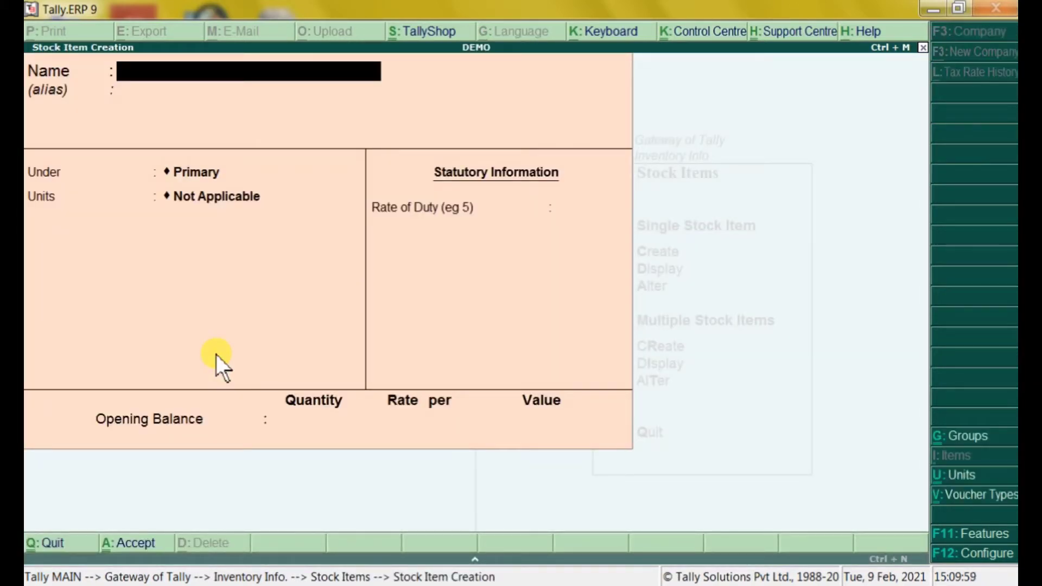
{"action": "type", "text": "MOUSE"}
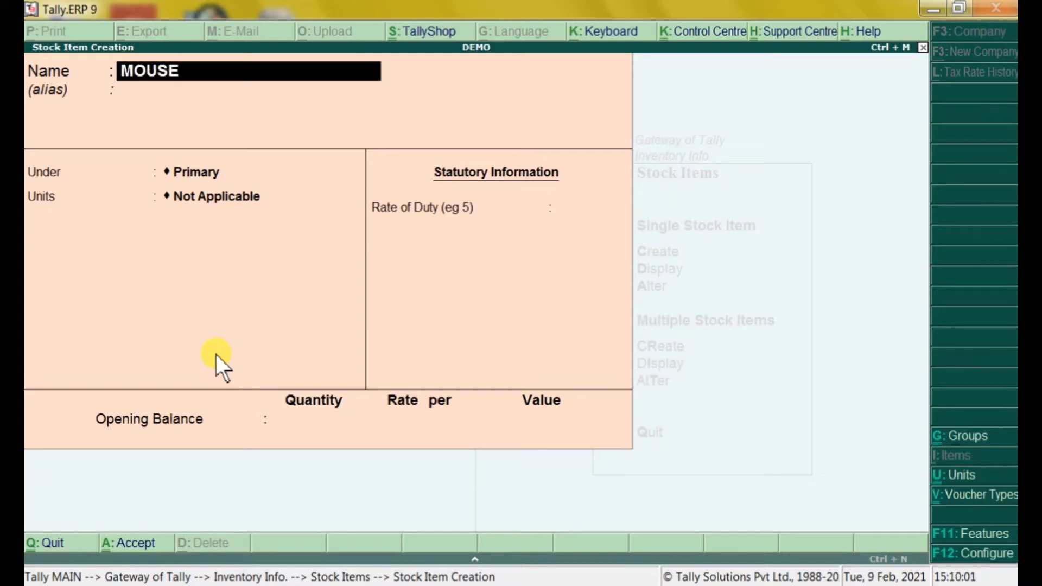
{"action": "type", "text": " (A-45)"}
{"action": "key", "text": "Return"}
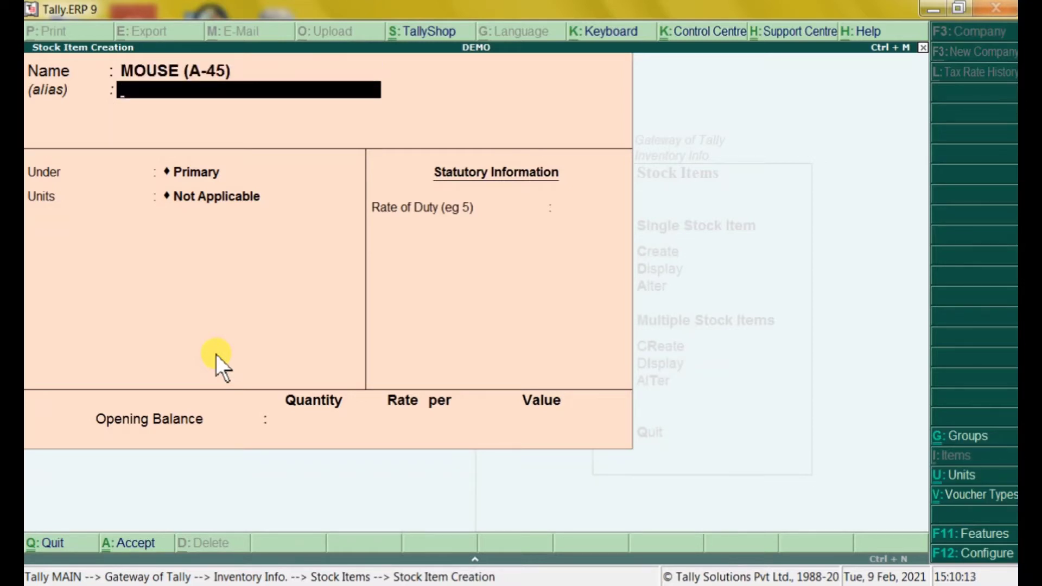
{"action": "key", "text": "Return"}
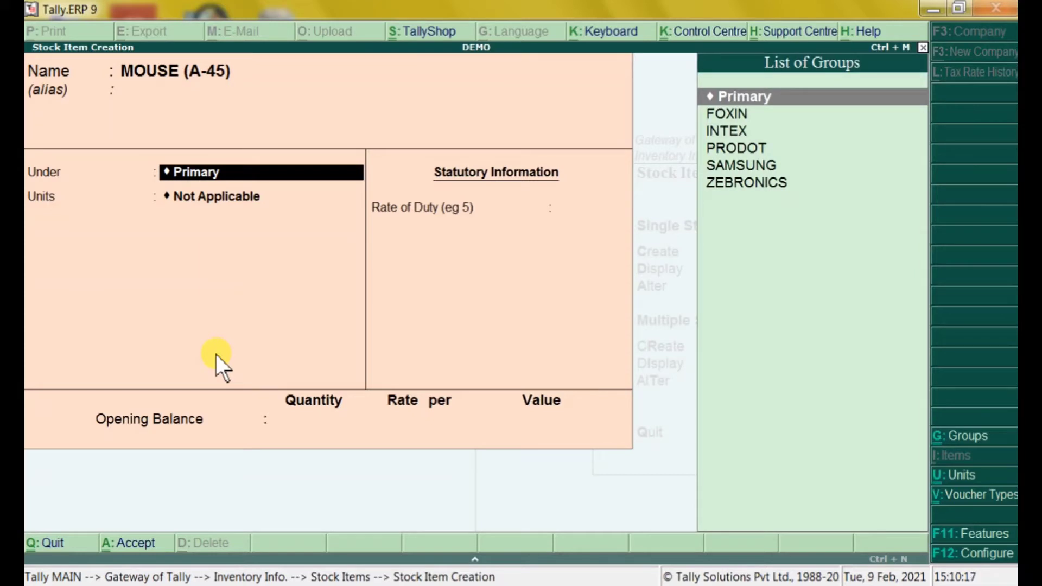
{"action": "key", "text": "Down"}
{"action": "key", "text": "Down"}
{"action": "key", "text": "Down"}
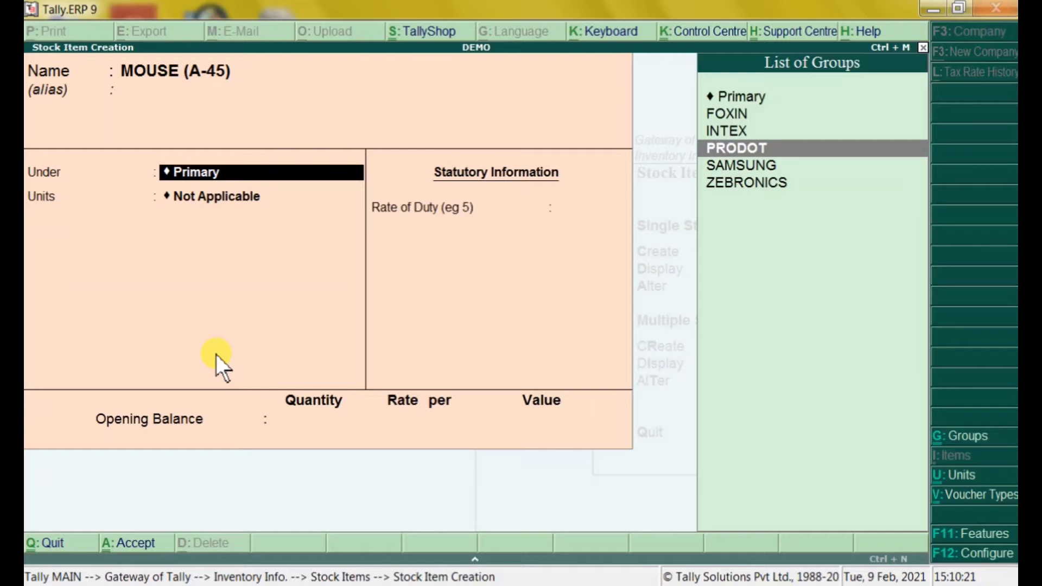
{"action": "key", "text": "Down"}
{"action": "key", "text": "Down"}
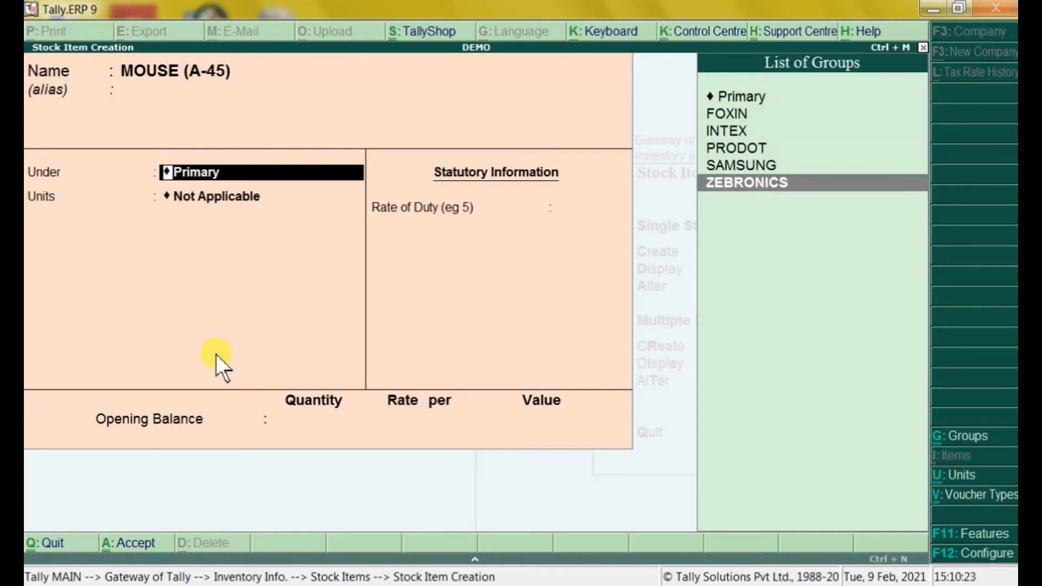
{"action": "key", "text": "Return"}
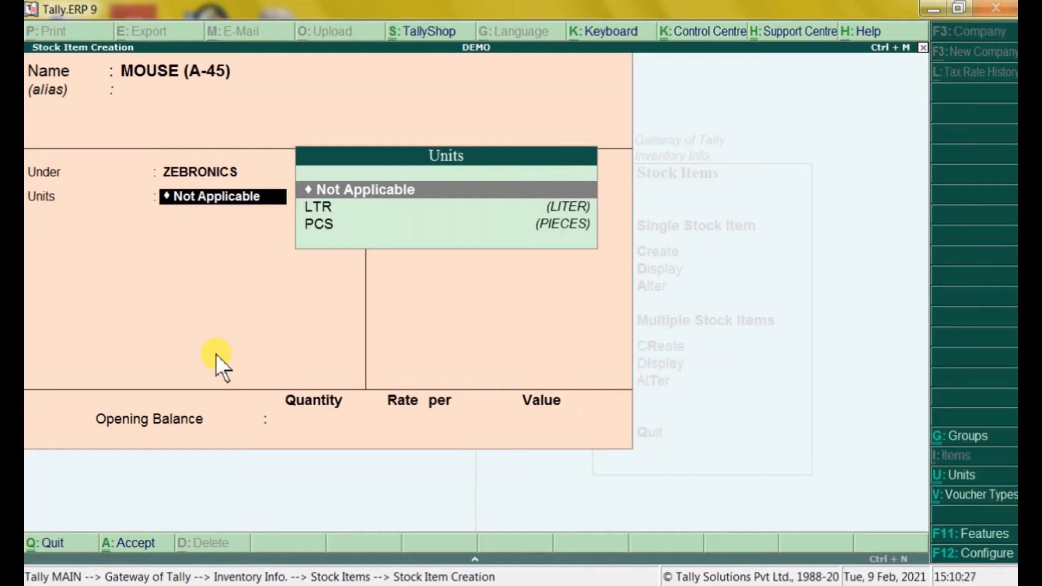
Give MOUSE (A-45) unit PCS and opening balance 12 PCS at 145 (1,740.00), then save it
{"action": "key", "text": "Down"}
{"action": "key", "text": "Down"}
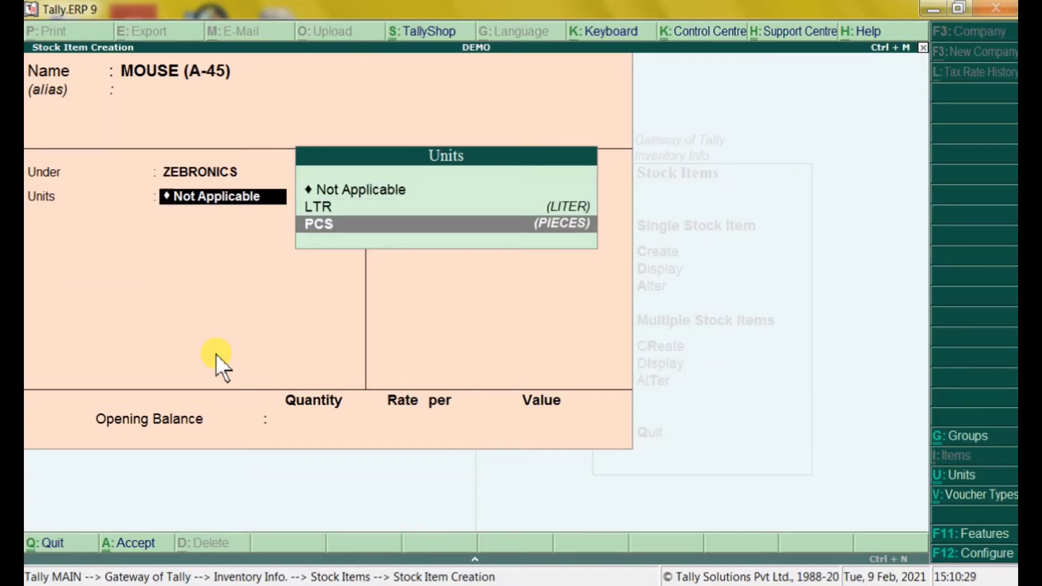
{"action": "key", "text": "Return"}
{"action": "key", "text": "Return"}
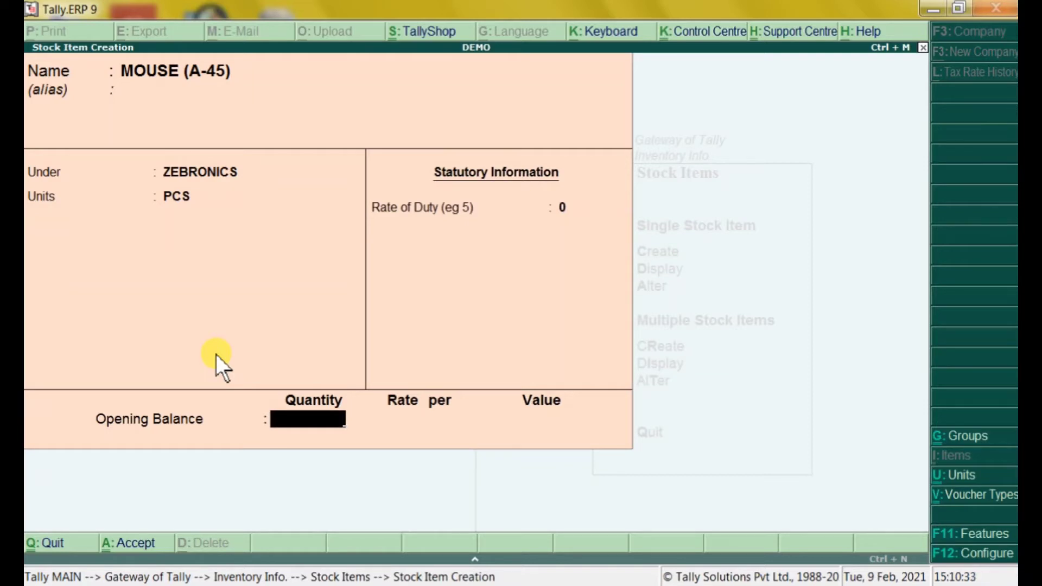
{"action": "type", "text": "12"}
{"action": "key", "text": "Return"}
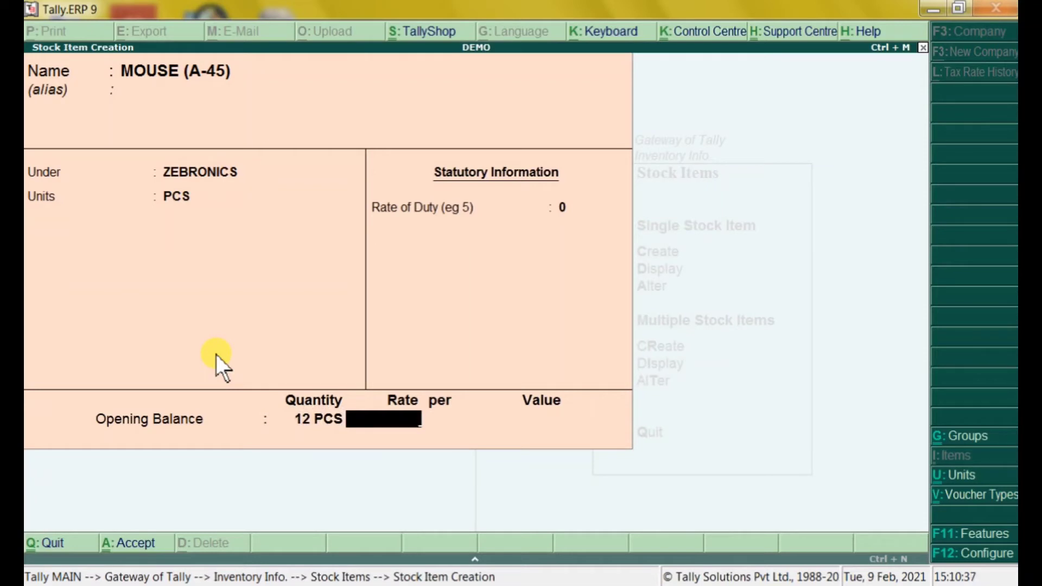
{"action": "type", "text": "145"}
{"action": "key", "text": "Return"}
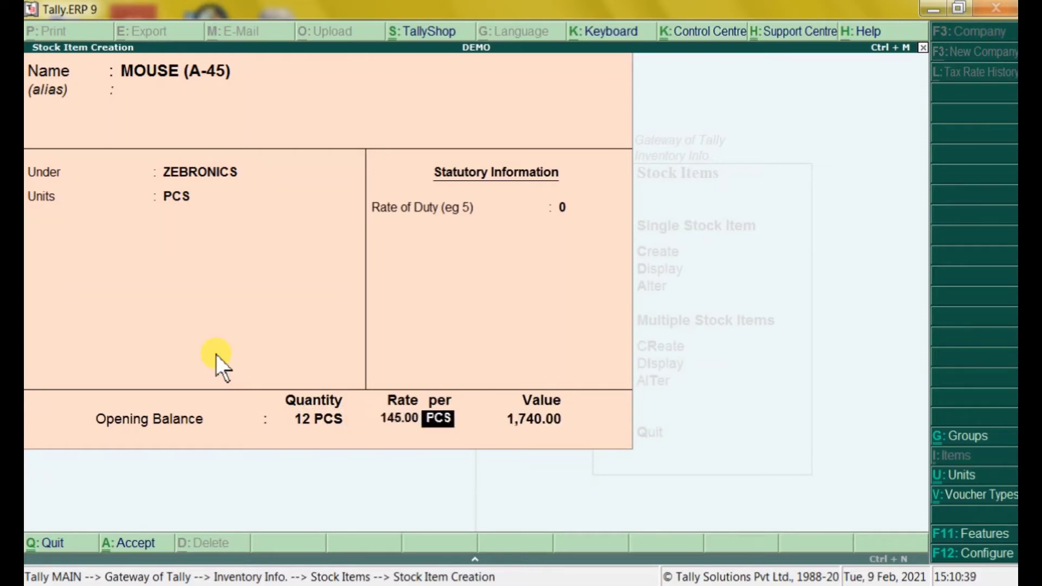
{"action": "key", "text": "Return"}
{"action": "key", "text": "Return"}
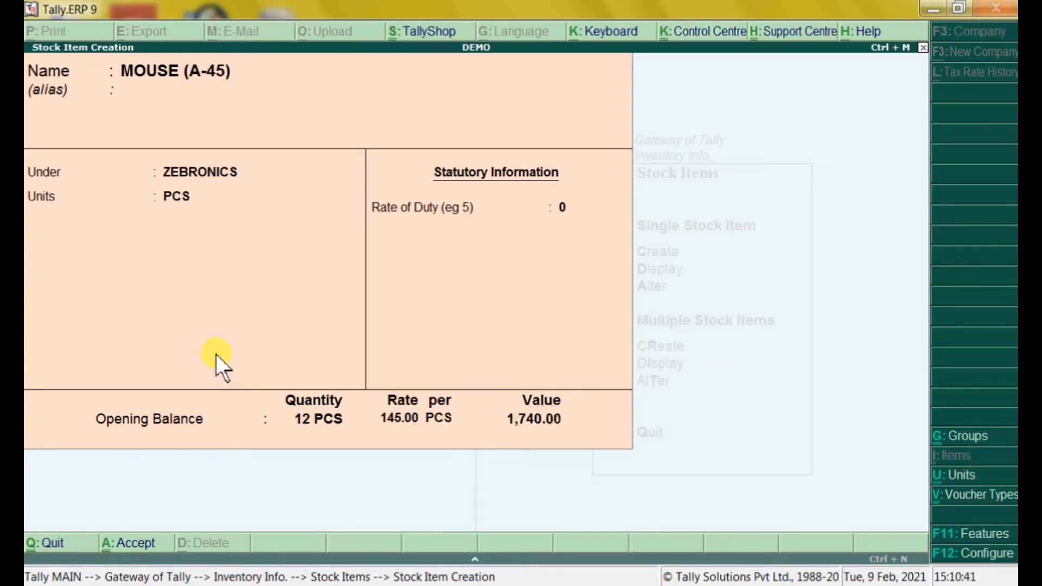
{"action": "key", "text": "Return"}
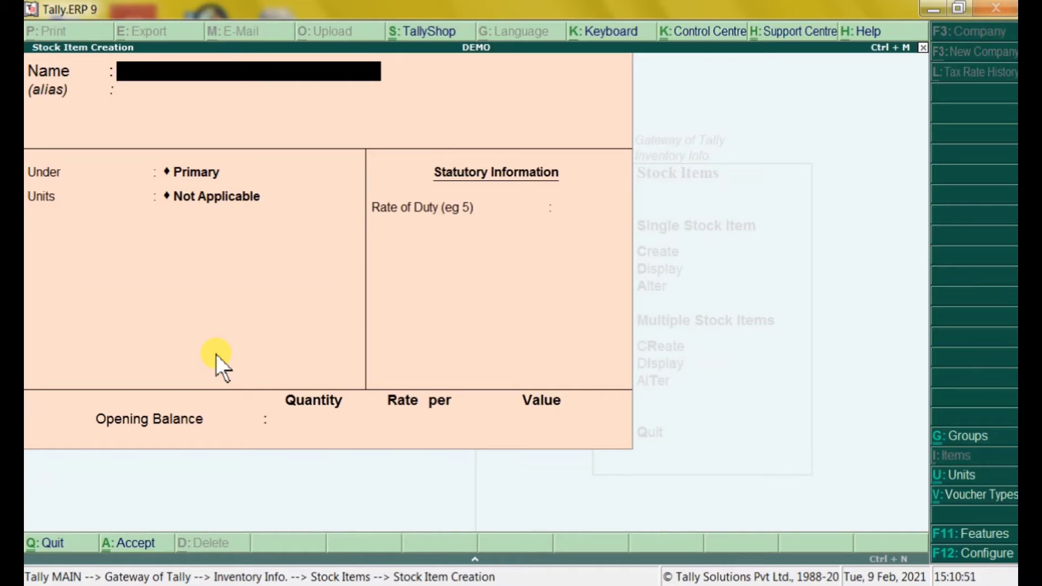
Save MOUSE (A-46) under ZEBRONICS in PCS with 10 at 260 (2,600.00), then start the KEYBOARD item
{"action": "type", "text": "MOUSE"}
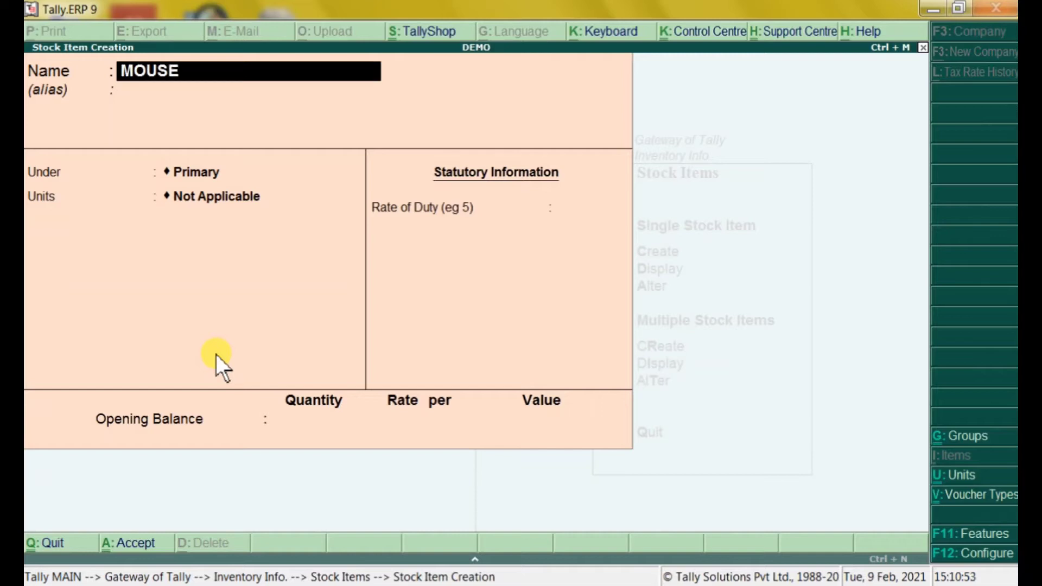
{"action": "type", "text": " (A-46)"}
{"action": "key", "text": "Return"}
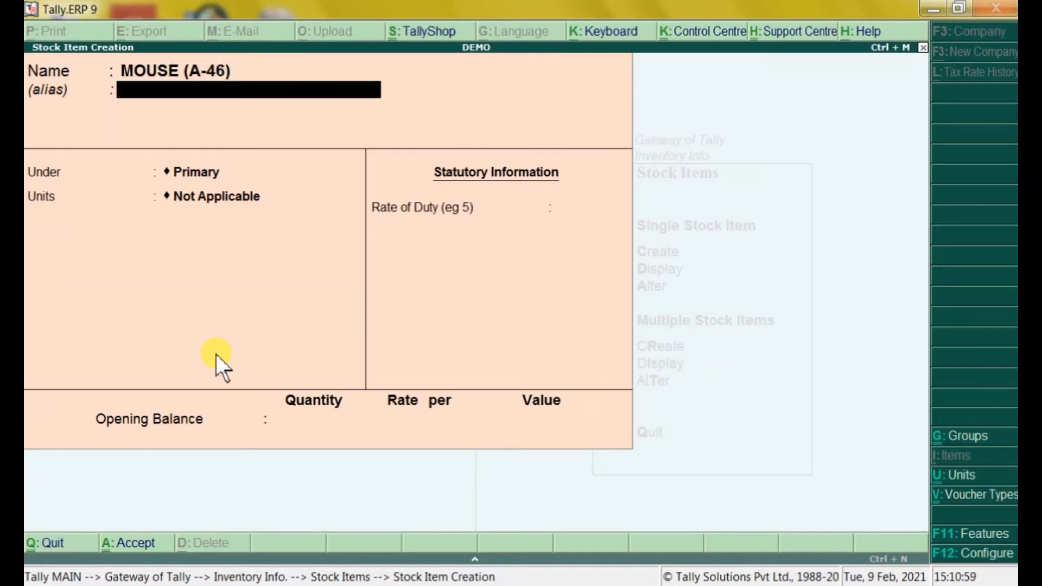
{"action": "key", "text": "Down"}
{"action": "key", "text": "Down"}
{"action": "key", "text": "Down"}
{"action": "key", "text": "Down"}
{"action": "key", "text": "Down"}
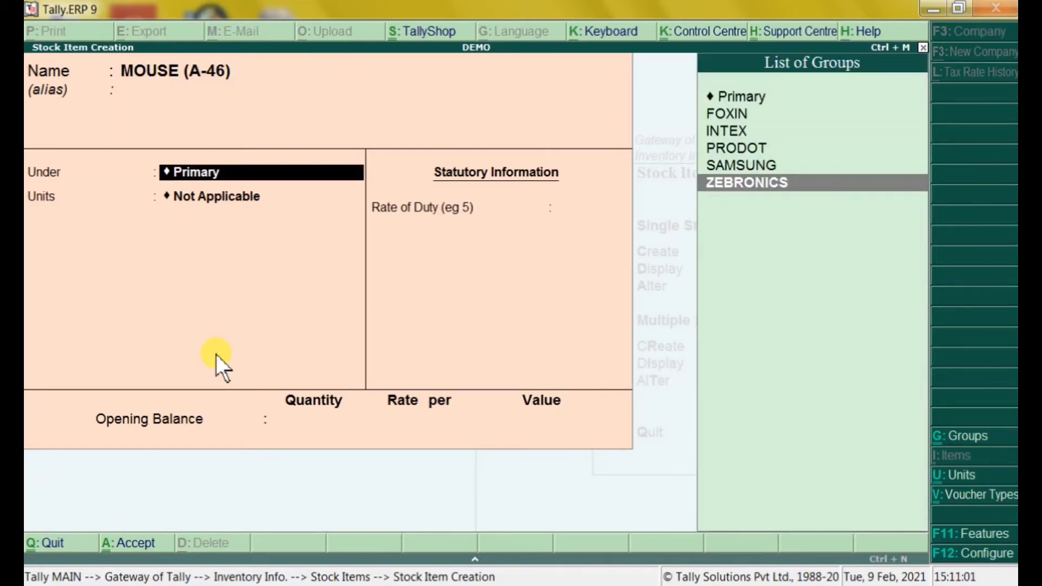
{"action": "key", "text": "Return"}
{"action": "key", "text": "Down"}
{"action": "key", "text": "Down"}
{"action": "key", "text": "Return"}
{"action": "key", "text": "Return"}
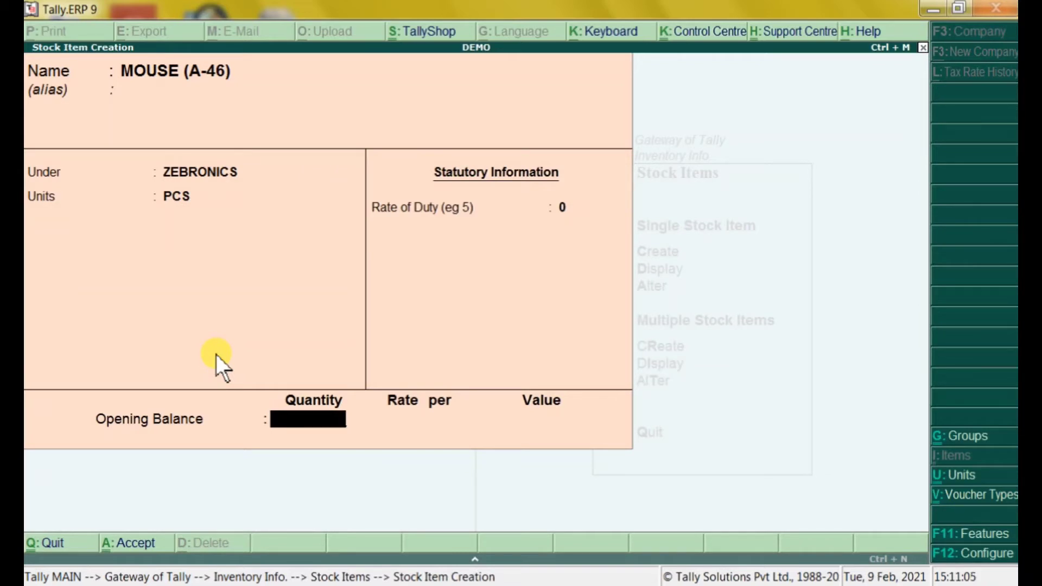
{"action": "type", "text": "10"}
{"action": "key", "text": "Return"}
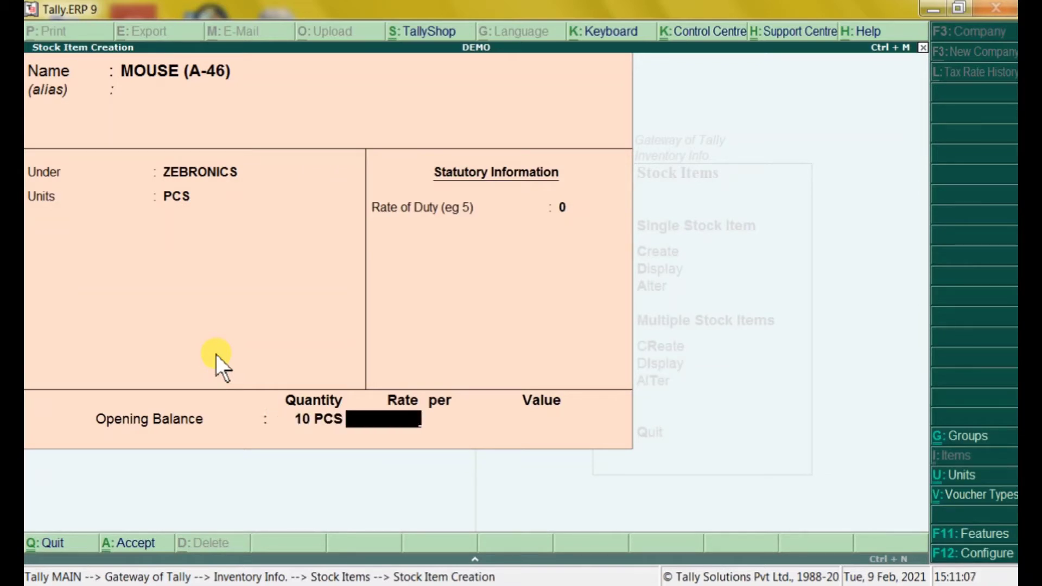
{"action": "type", "text": "260"}
{"action": "key", "text": "Return"}
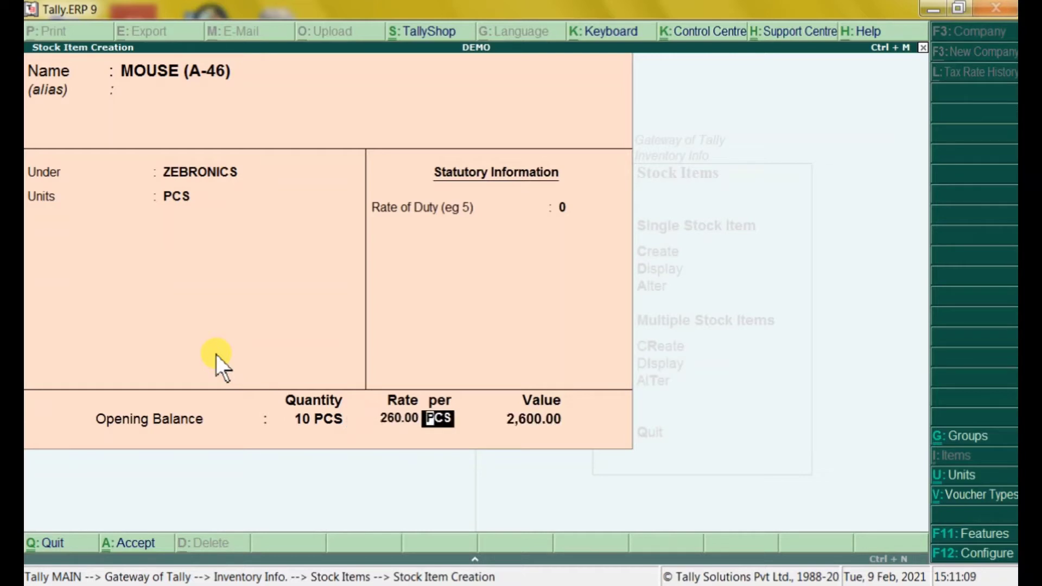
{"action": "key", "text": "Return"}
{"action": "key", "text": "Return"}
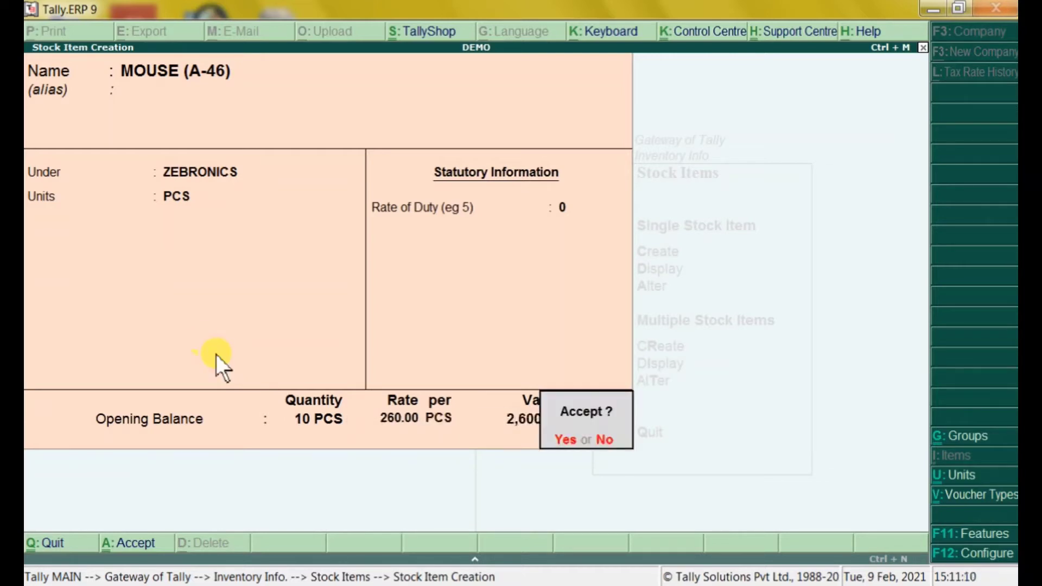
{"action": "key", "text": "y"}
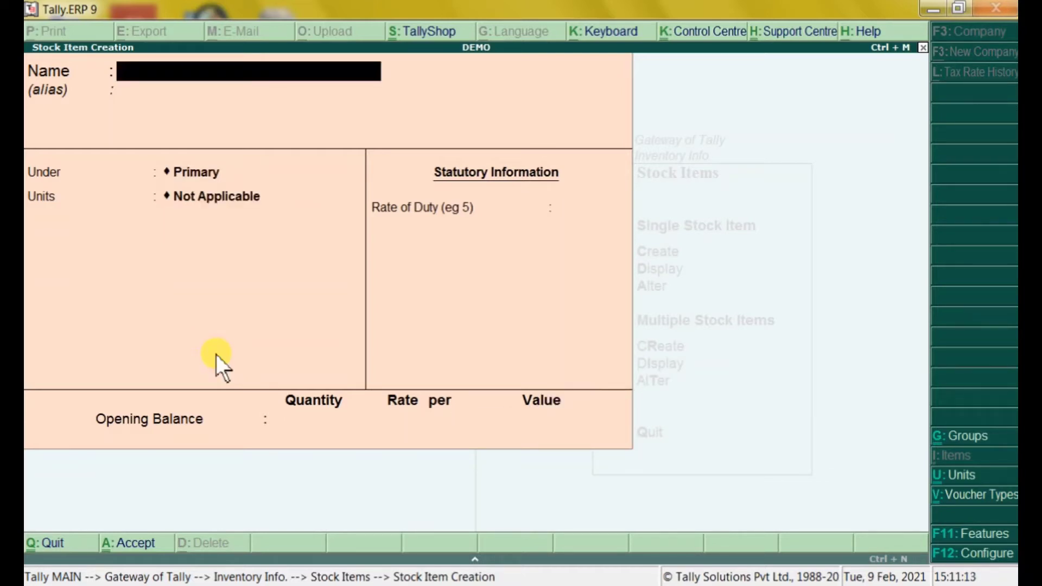
{"action": "type", "text": "KEYBOARD ("}
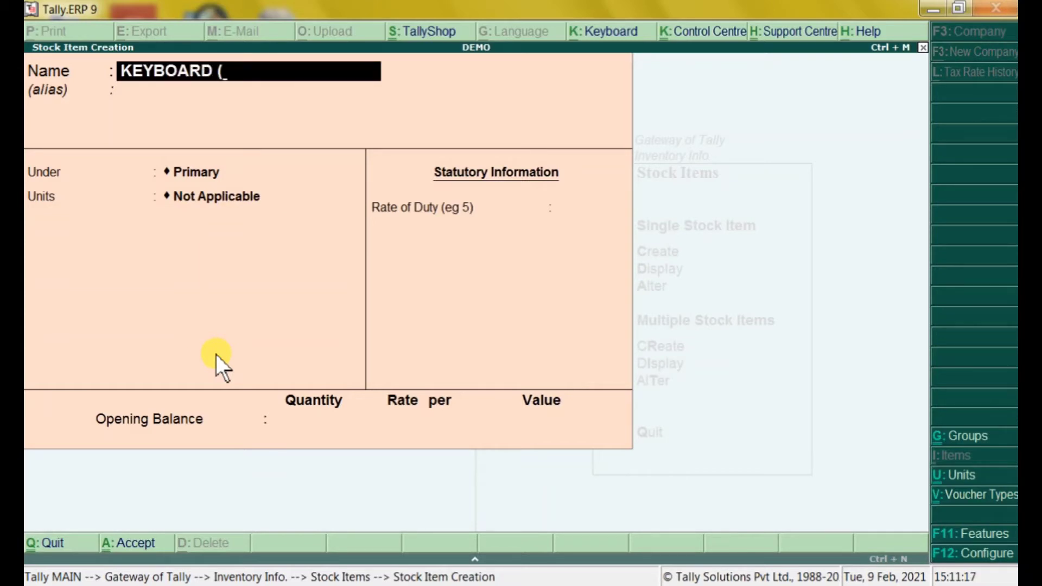
{"action": "type", "text": "P"}
Name the item KEYBOARD (008) with group PRODOT and unit PCS
{"action": "key", "text": "BackSpace"}
{"action": "type", "text": "008)"}
{"action": "key", "text": "Return"}
{"action": "key", "text": "Return"}
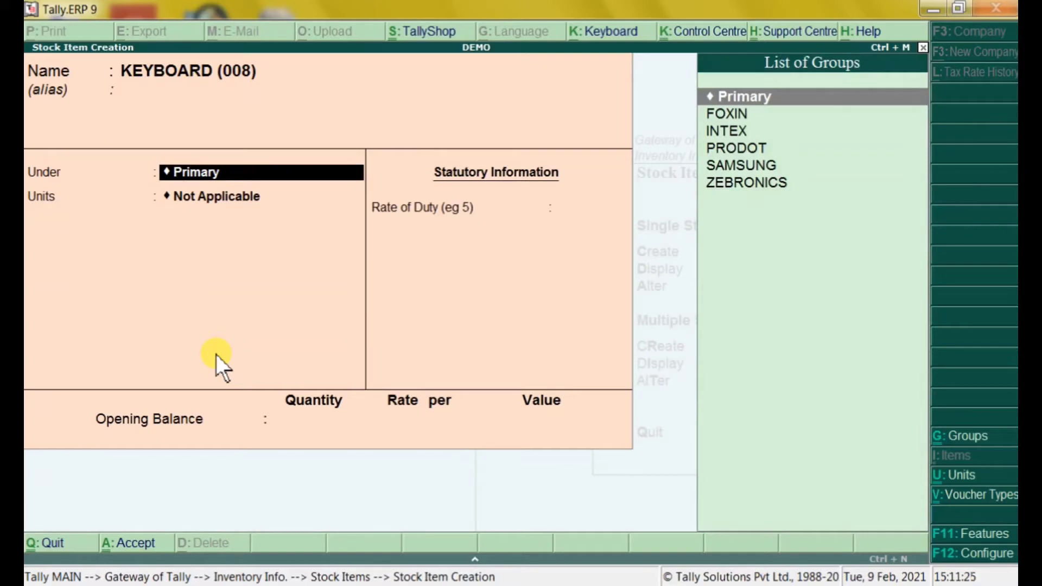
{"action": "key", "text": "Down"}
{"action": "key", "text": "Down"}
{"action": "key", "text": "Down"}
{"action": "key", "text": "Return"}
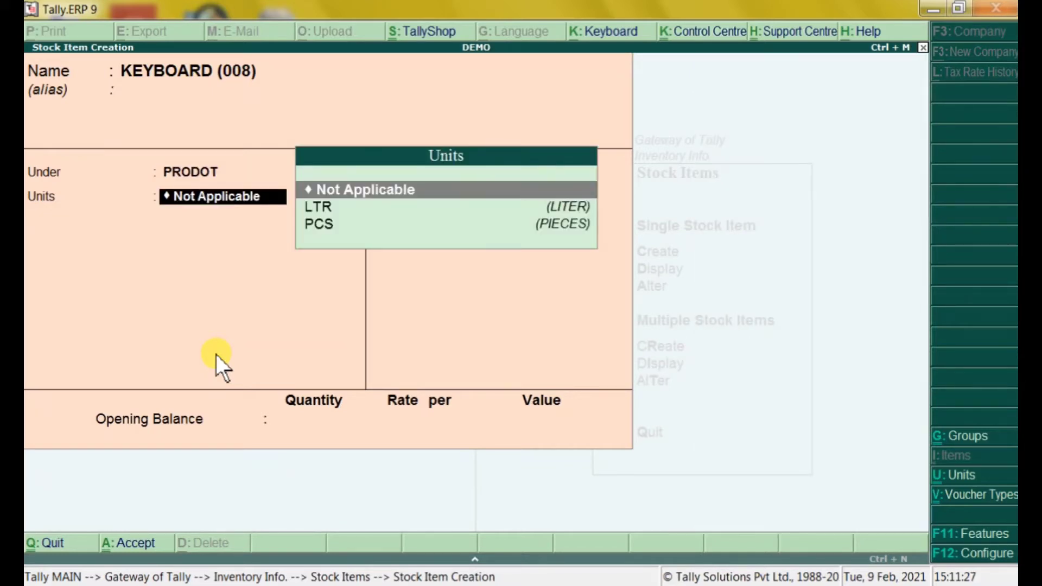
{"action": "key", "text": "Down"}
{"action": "key", "text": "Down"}
{"action": "key", "text": "Return"}
Enter the opening balance of 25 PCS at 112.00 (2,800.00) and finish the form
{"action": "type", "text": "25"}
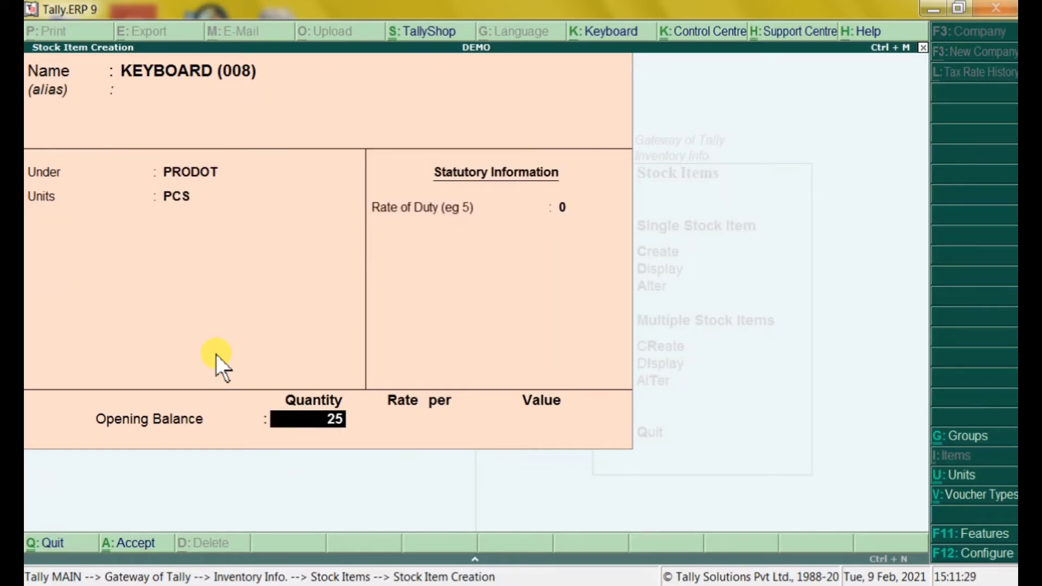
{"action": "key", "text": "Return"}
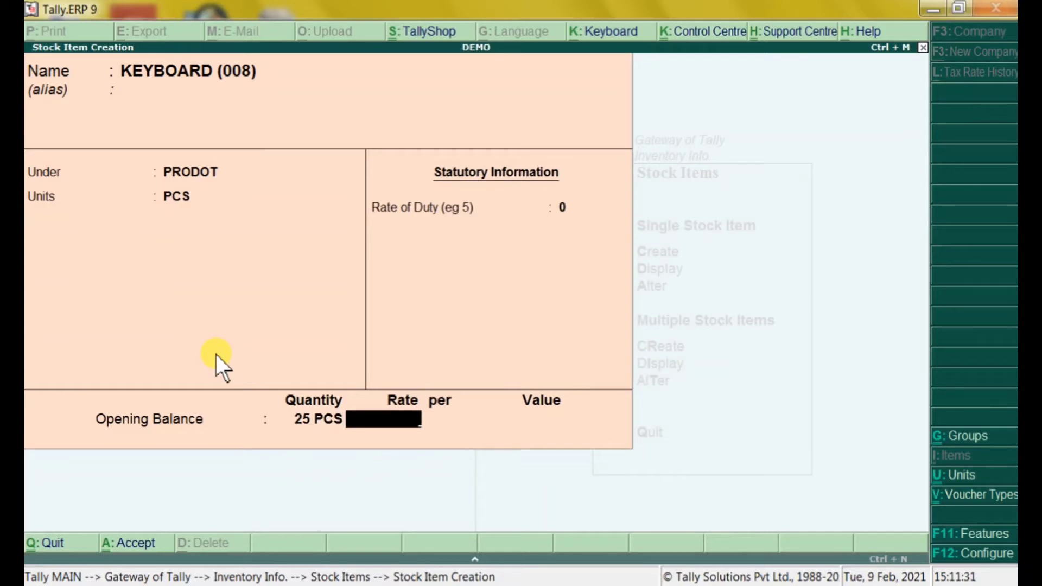
{"action": "type", "text": "112"}
{"action": "key", "text": "Return"}
{"action": "key", "text": "Return"}
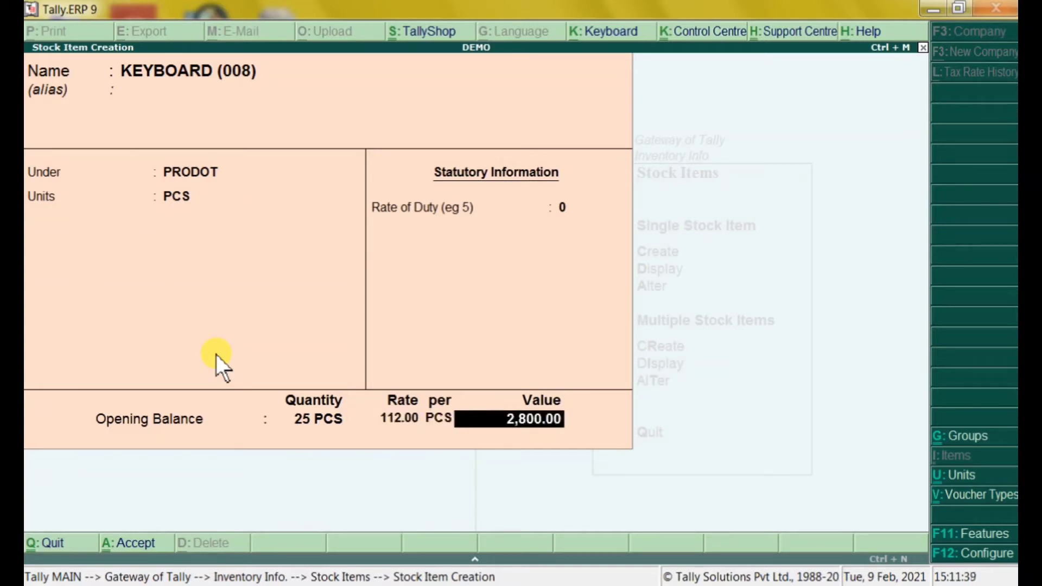
{"action": "key", "text": "Return"}
{"action": "key", "text": "Return"}
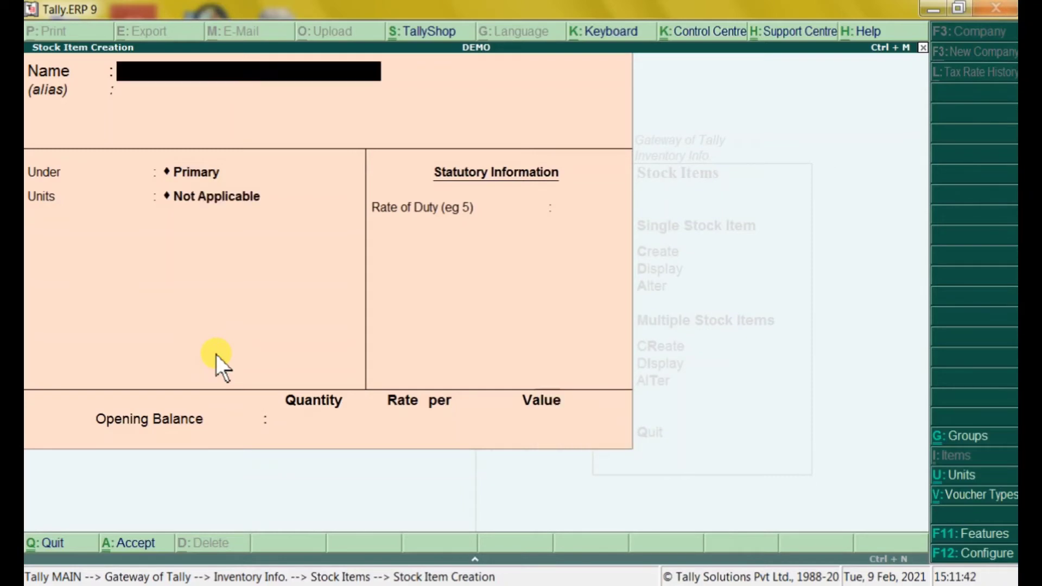
Name the item KEYBOARD (741) with group ZEBRONICS and unit PCS
{"action": "type", "text": "KEYBOARD"}
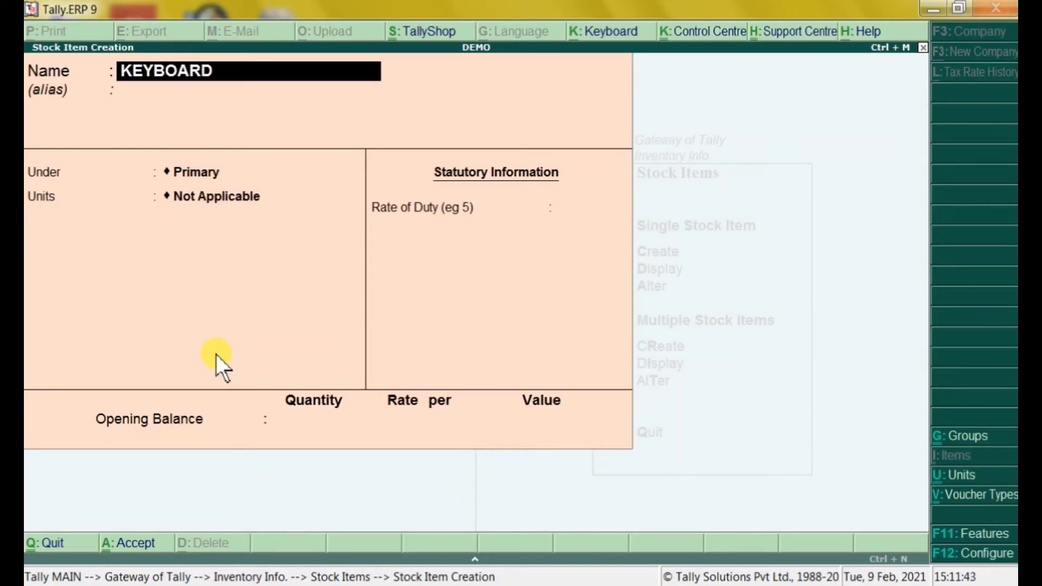
{"action": "type", "text": " (741"}
{"action": "type", "text": ")"}
{"action": "key", "text": "Return"}
{"action": "key", "text": "Return"}
{"action": "key", "text": "Down"}
{"action": "key", "text": "Down"}
{"action": "key", "text": "Down"}
{"action": "key", "text": "Down"}
{"action": "key", "text": "Down"}
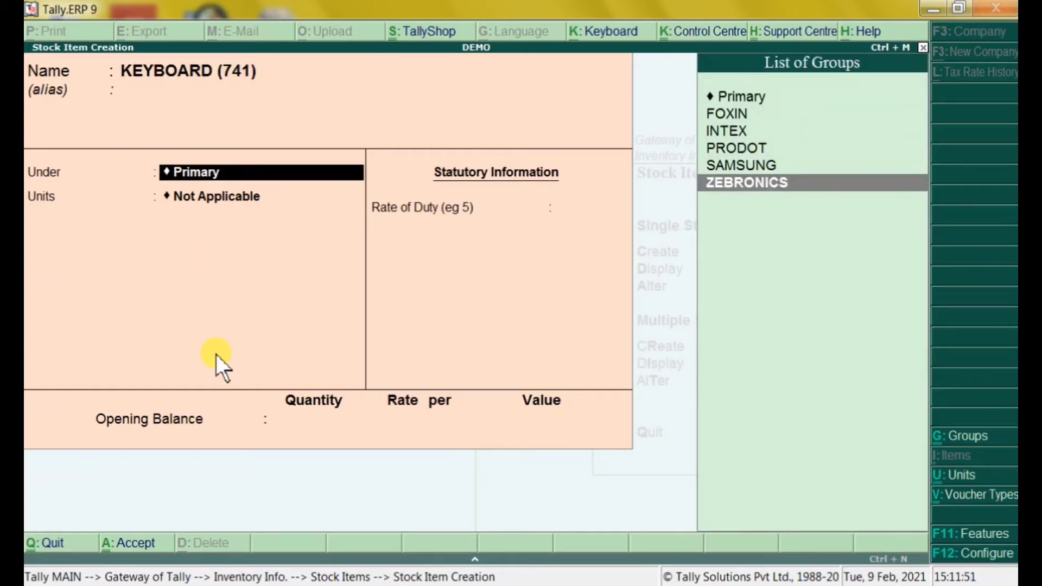
{"action": "key", "text": "Return"}
{"action": "key", "text": "Down"}
{"action": "key", "text": "Down"}
{"action": "key", "text": "Return"}
{"action": "key", "text": "Return"}
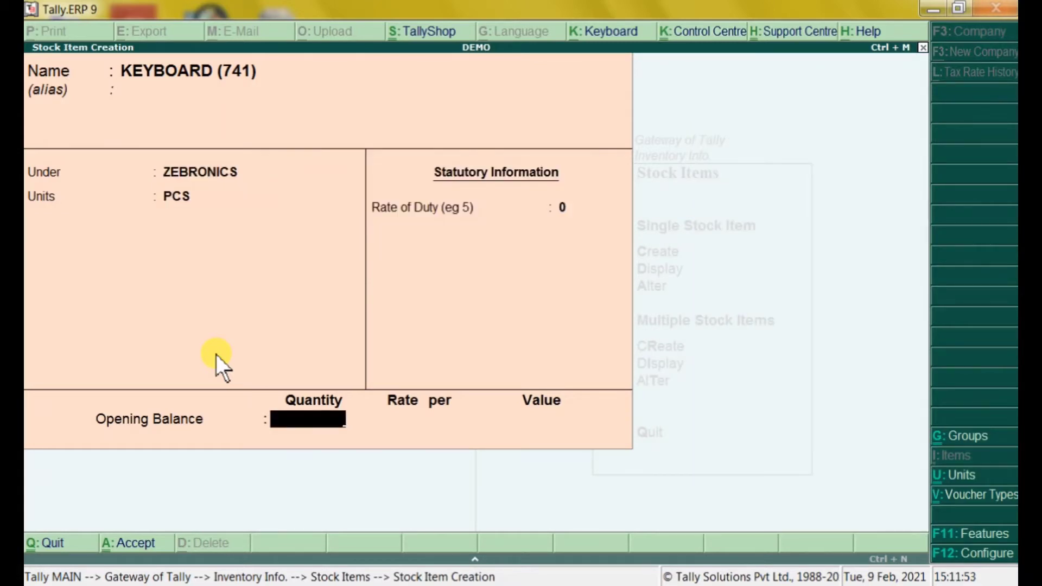
Enter the opening balance of 74 PCS at 1,550.00 (1,14,700.00) and accept the item
{"action": "type", "text": "74"}
{"action": "key", "text": "Return"}
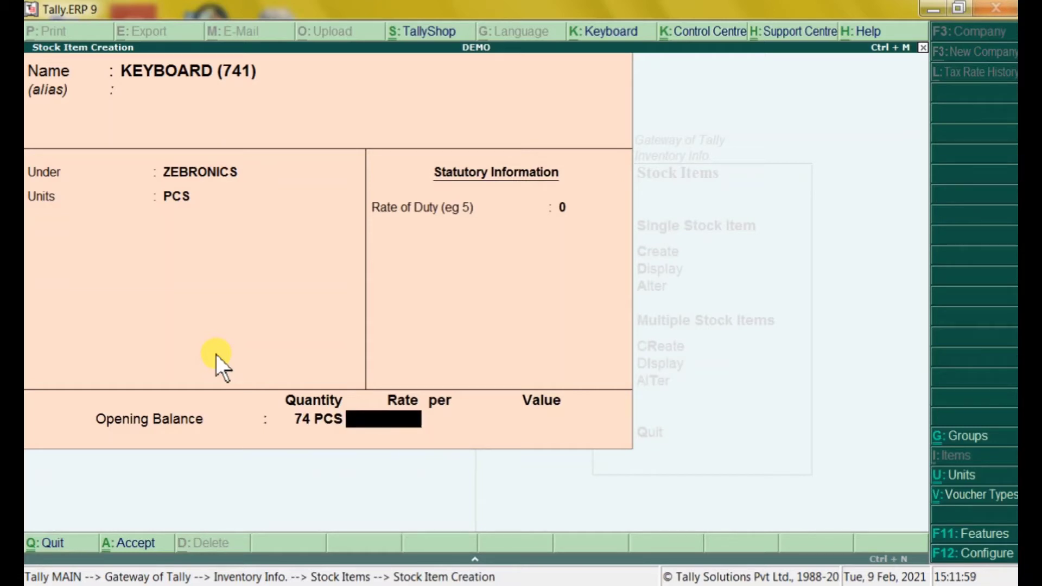
{"action": "type", "text": "1550"}
{"action": "key", "text": "Return"}
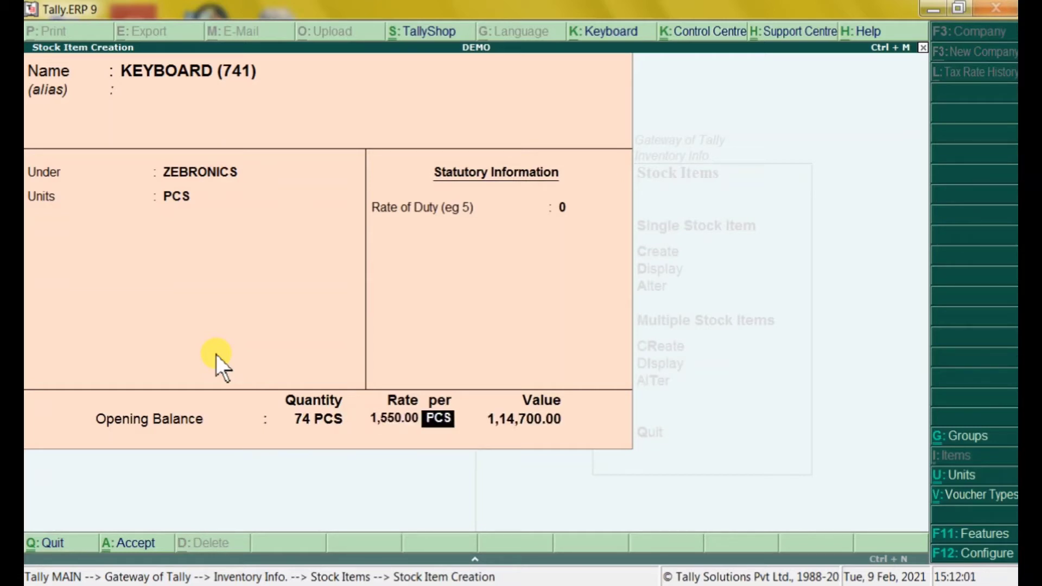
{"action": "key", "text": "Return"}
{"action": "key", "text": "Return"}
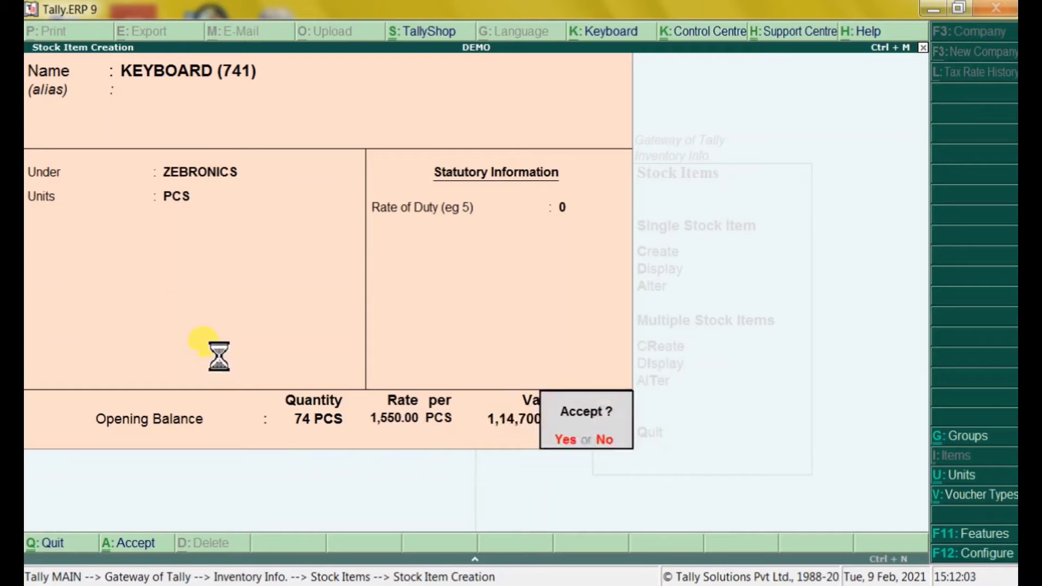
{"action": "key", "text": "Return"}
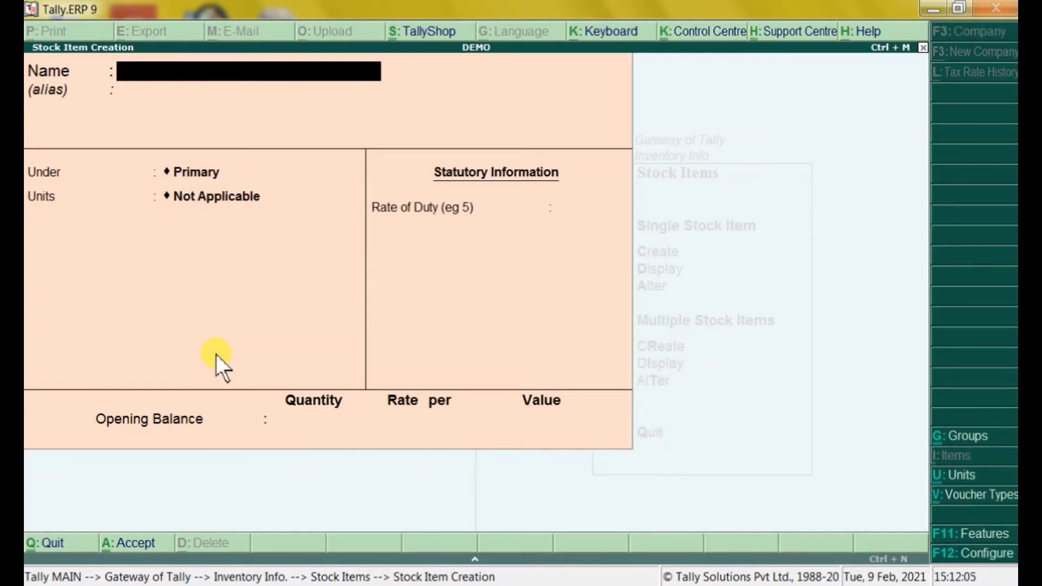
Close Stock Item Creation and review the stock groups list, returning to Gateway of Tally
{"action": "key", "text": "Escape"}
{"action": "key", "text": "Return"}
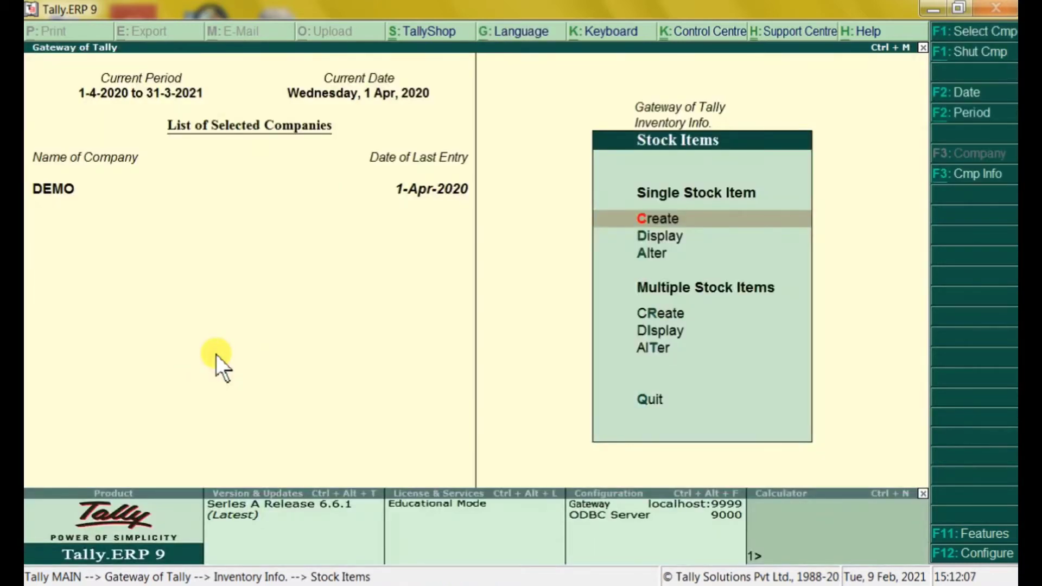
{"action": "key", "text": "Escape"}
{"action": "key", "text": "Up"}
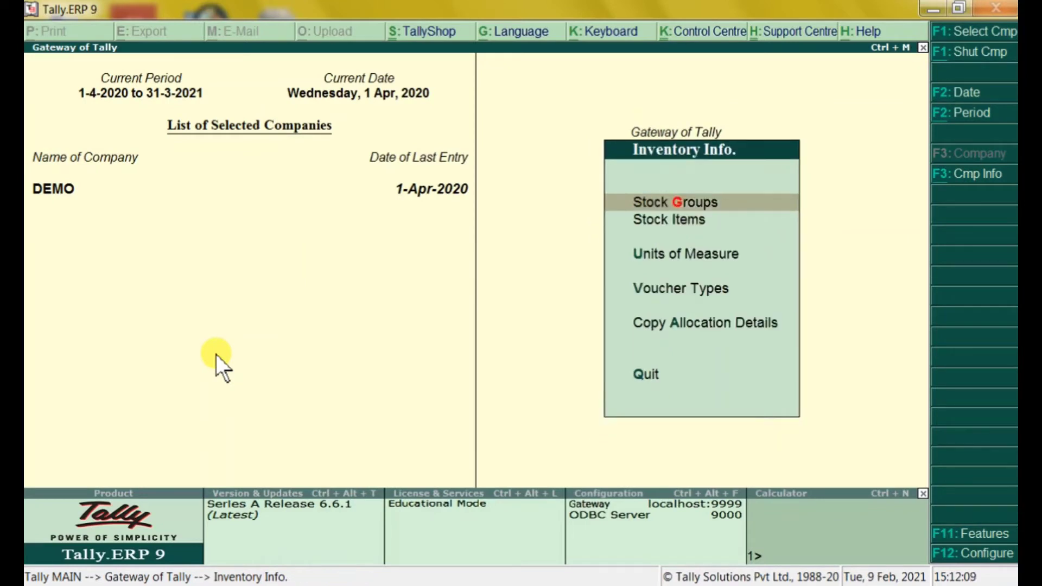
{"action": "key", "text": "Return"}
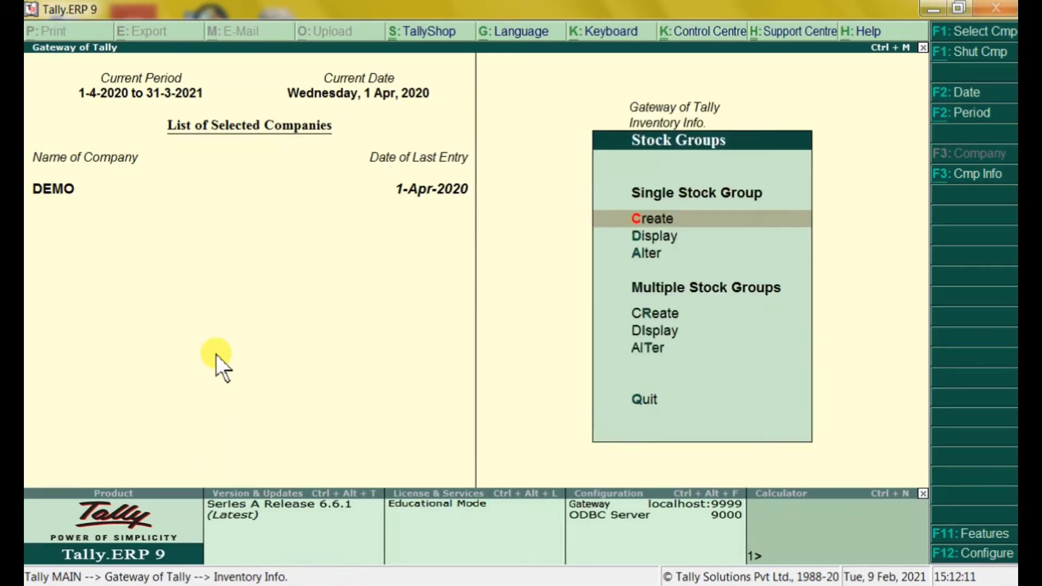
{"action": "key", "text": "d"}
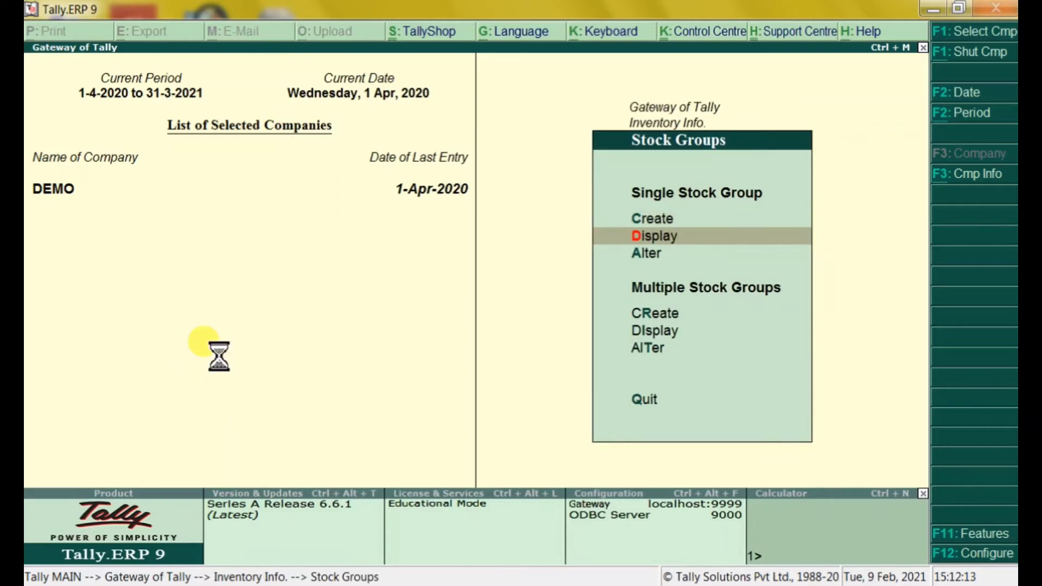
{"action": "key", "text": "Escape"}
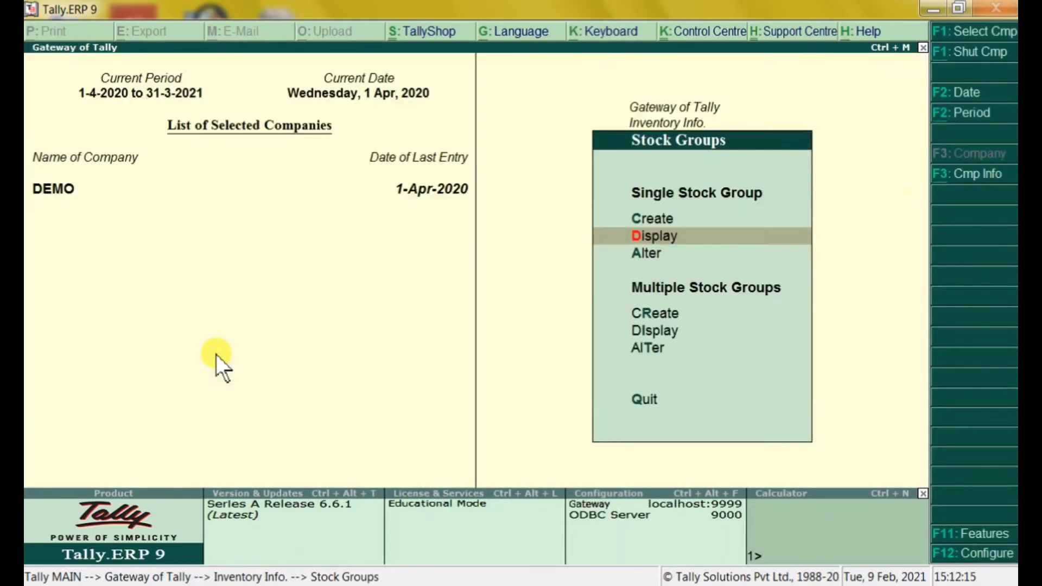
{"action": "key", "text": "Escape"}
{"action": "key", "text": "Escape"}
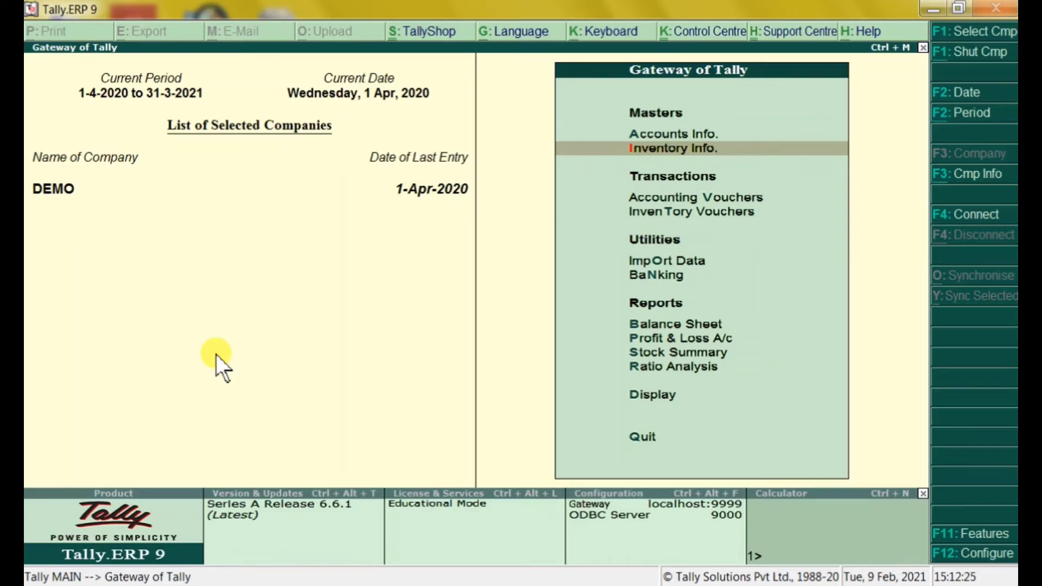
Review the stock items list under Inventory Info, then back out to Gateway of Tally
{"action": "key", "text": "Return"}
{"action": "key", "text": "Down"}
{"action": "key", "text": "Return"}
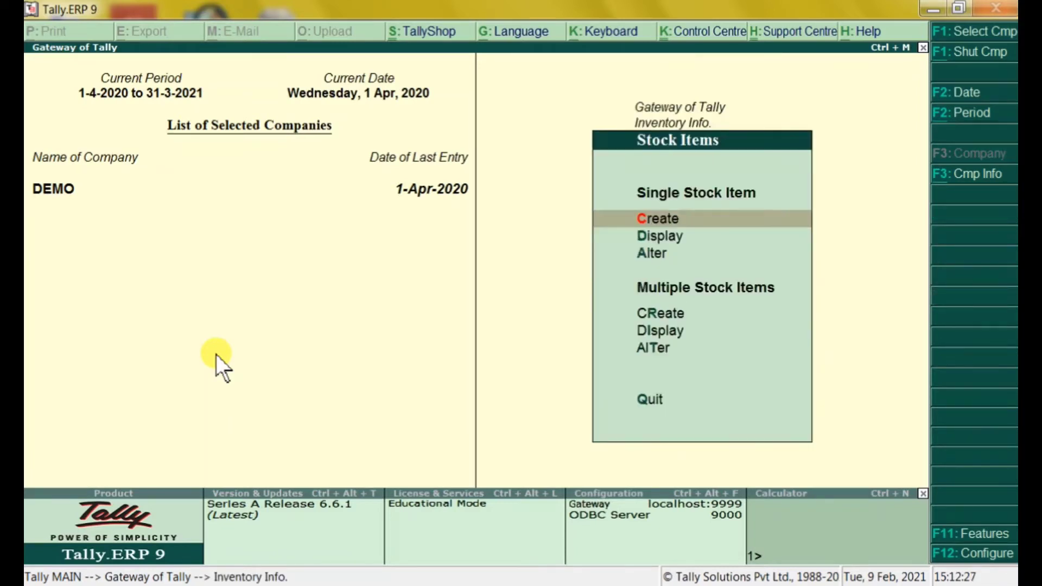
{"action": "key", "text": "a"}
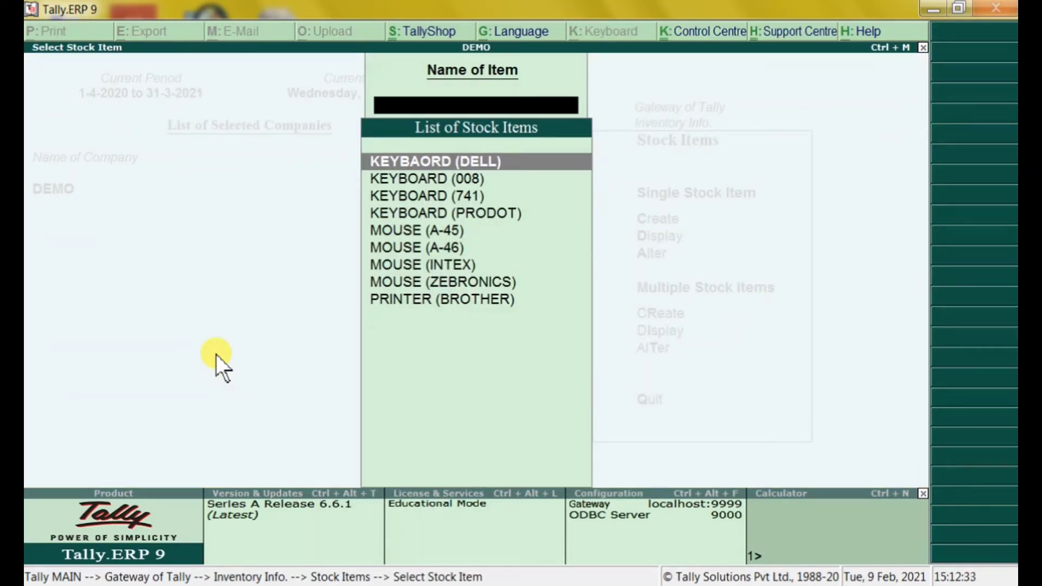
{"action": "key", "text": "Down"}
{"action": "key", "text": "Down"}
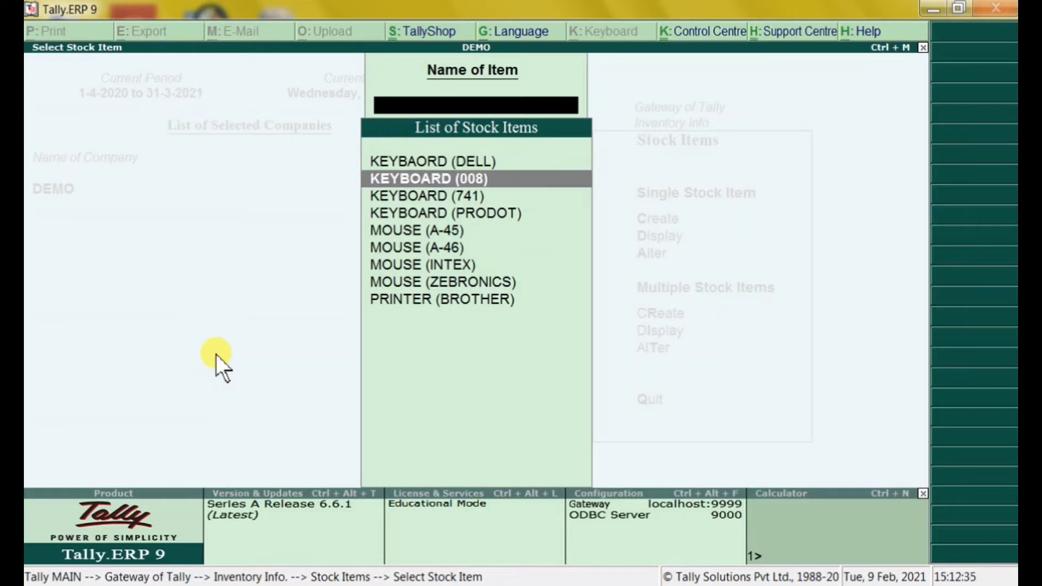
{"action": "key", "text": "Up"}
{"action": "key", "text": "Escape"}
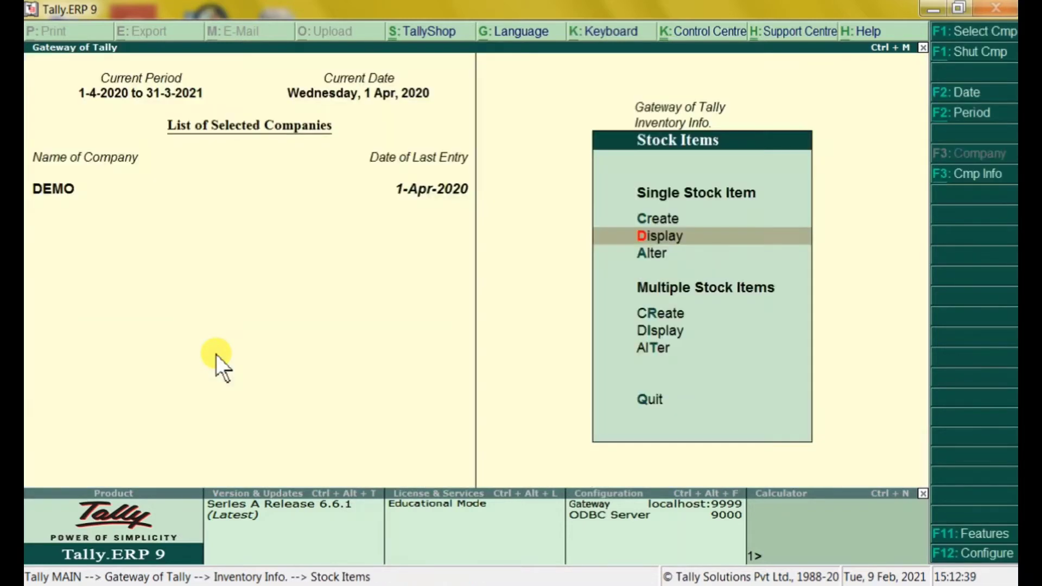
{"action": "key", "text": "Escape"}
{"action": "key", "text": "Escape"}
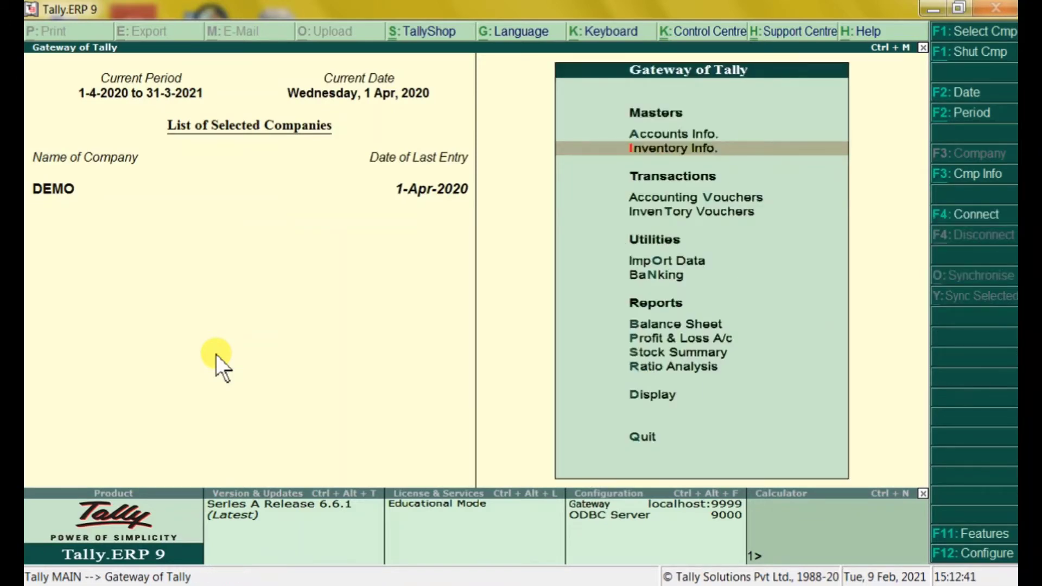
{"action": "key", "text": "Down"}
{"action": "key", "text": "Down"}
{"action": "key", "text": "Up"}
Begin Sales voucher No. 2 with reference 74/85, the customer's ledger as party, and SALE ledger
{"action": "key", "text": "Return"}
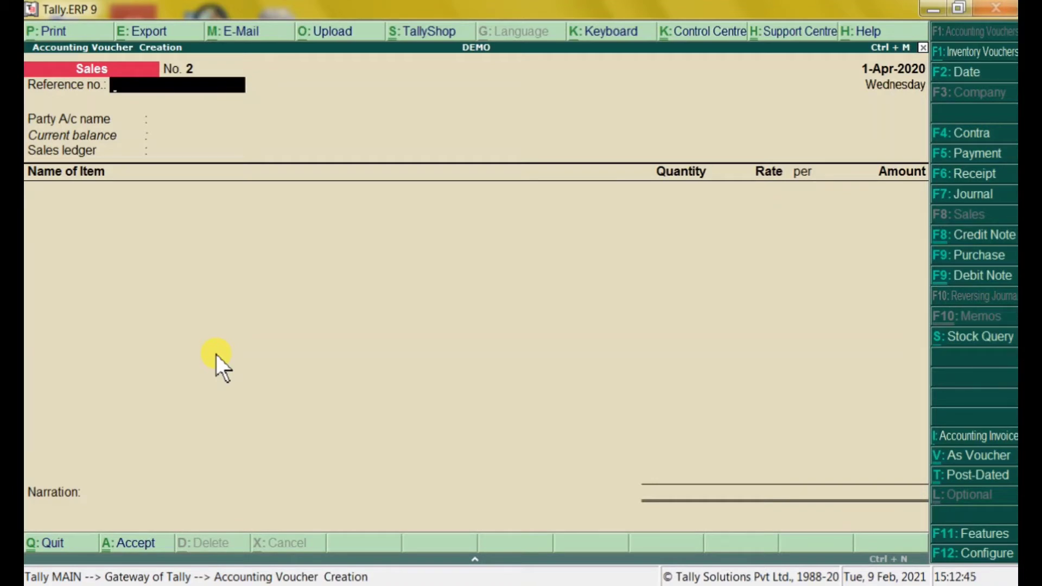
{"action": "type", "text": "74/85"}
{"action": "key", "text": "Return"}
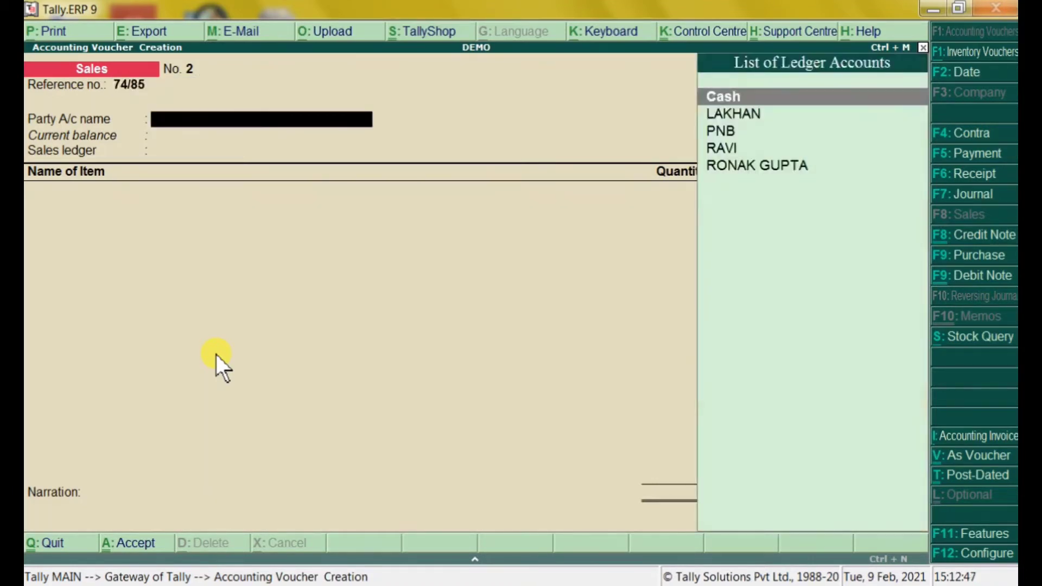
{"action": "key", "text": "Down"}
{"action": "key", "text": "Down"}
{"action": "key", "text": "Down"}
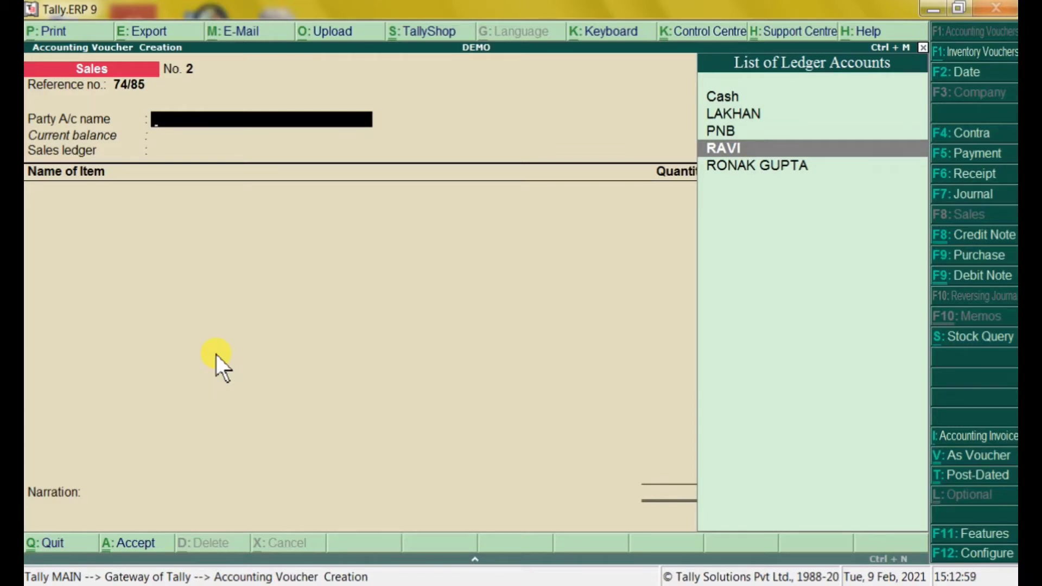
{"action": "key", "text": "Down"}
{"action": "key", "text": "Return"}
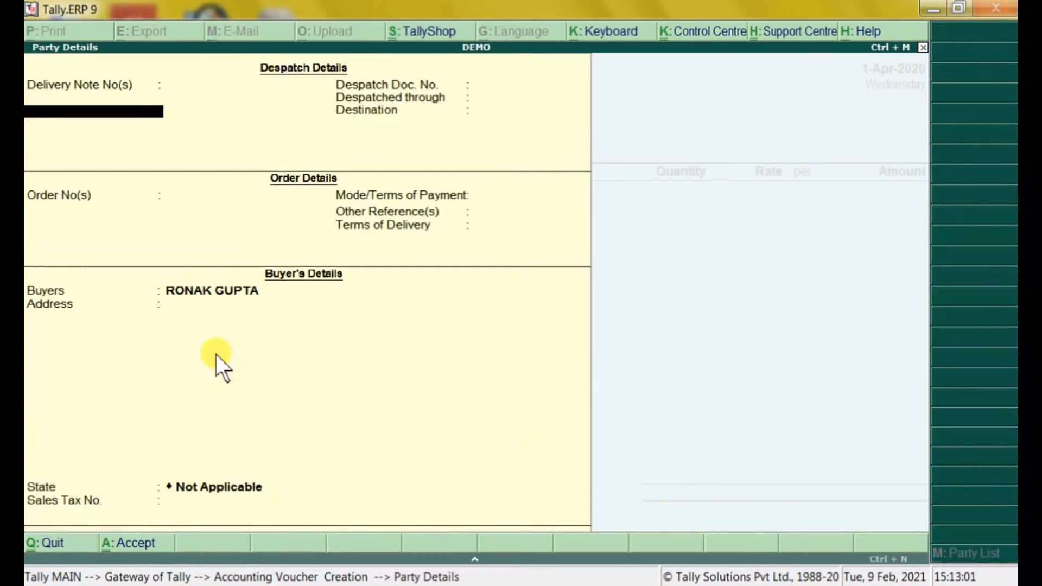
{"action": "key", "text": "Return"}
{"action": "key", "text": "Return"}
{"action": "key", "text": "Return"}
{"action": "key", "text": "Return"}
{"action": "key", "text": "Return"}
{"action": "key", "text": "Return"}
{"action": "key", "text": "Return"}
{"action": "key", "text": "Return"}
{"action": "key", "text": "Return"}
{"action": "key", "text": "Return"}
{"action": "key", "text": "Return"}
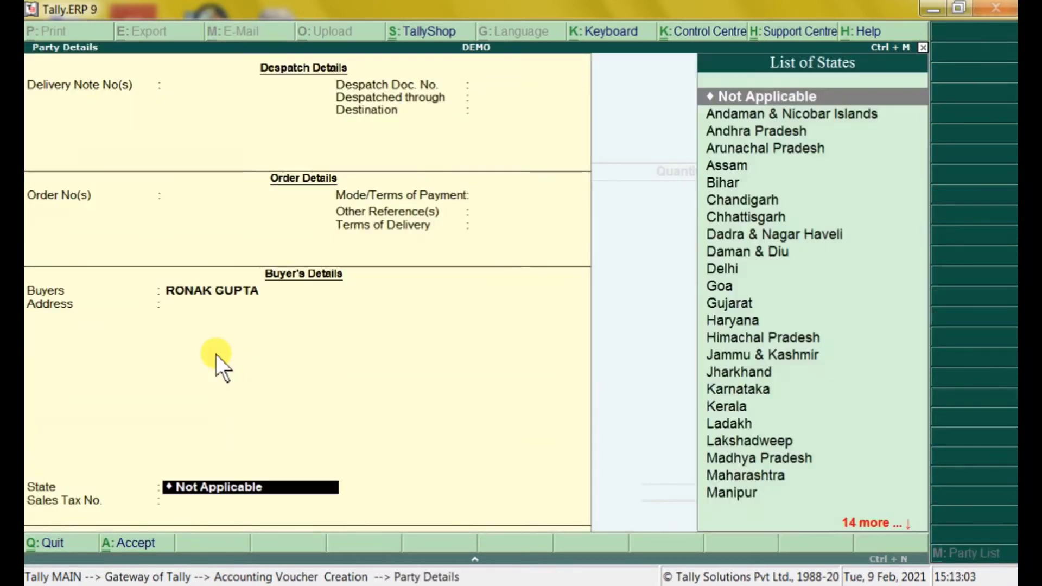
{"action": "key", "text": "Return"}
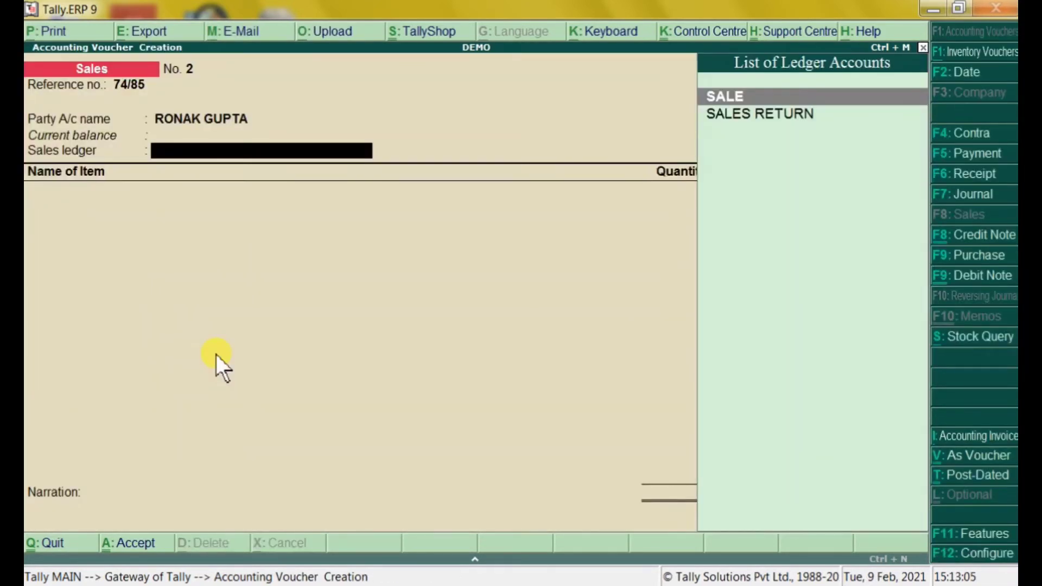
{"action": "key", "text": "Return"}
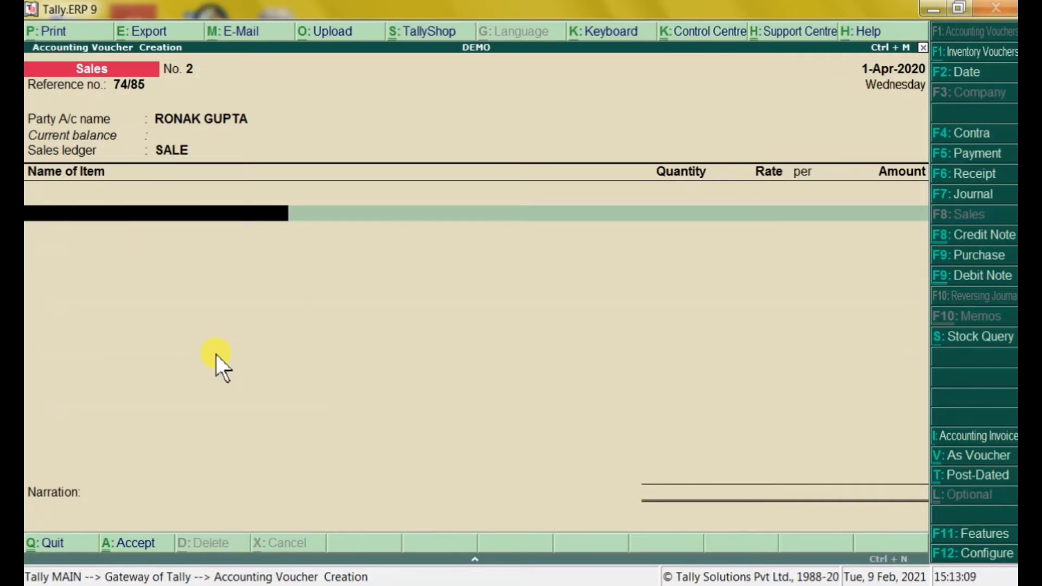
Add KEYBOARD (008) to the voucher: 10 PCS at 250.00
{"action": "key", "text": "space"}
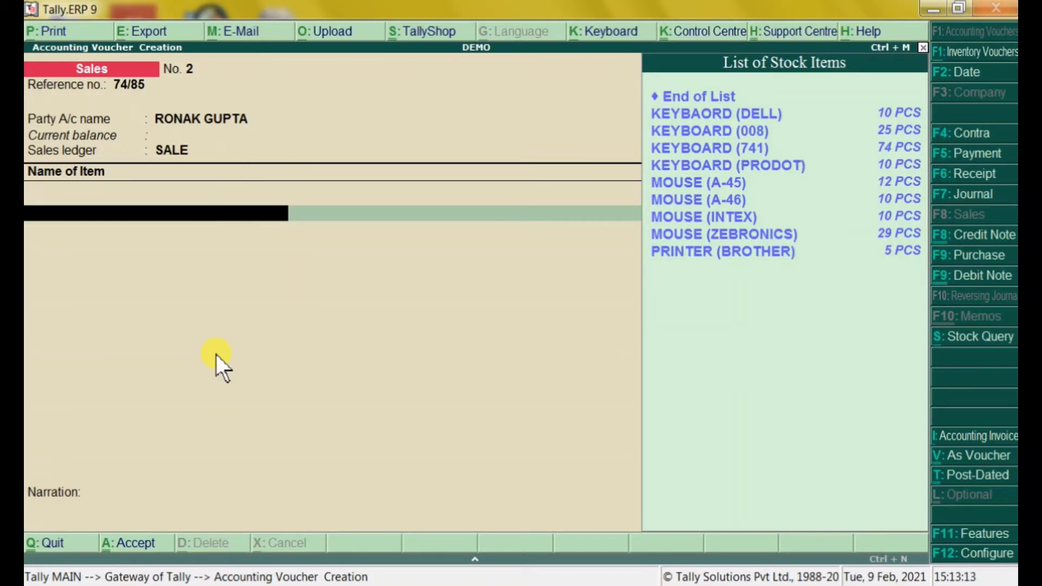
{"action": "key", "text": "Down"}
{"action": "key", "text": "Down"}
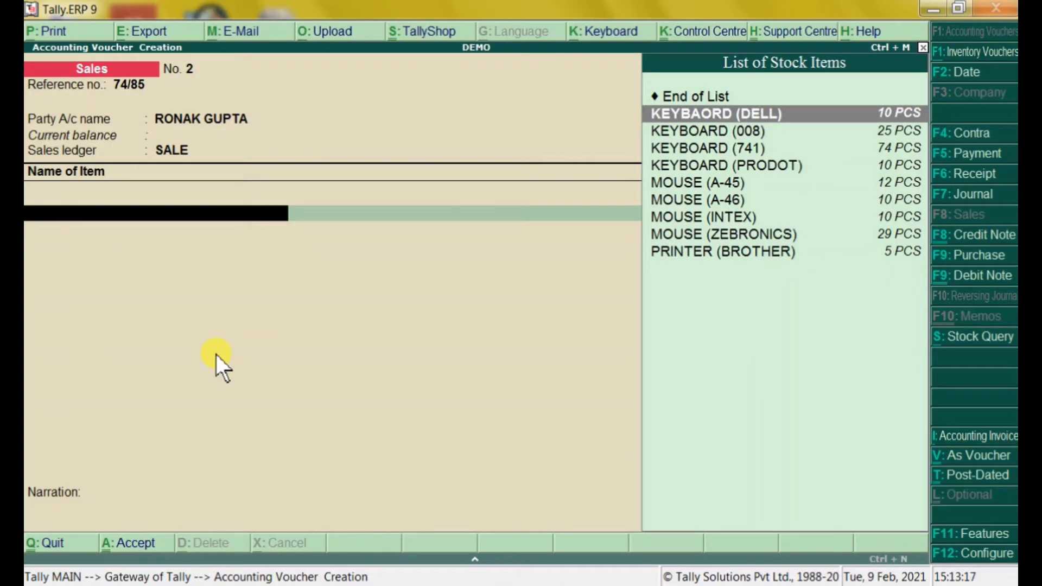
{"action": "key", "text": "Down"}
{"action": "key", "text": "Return"}
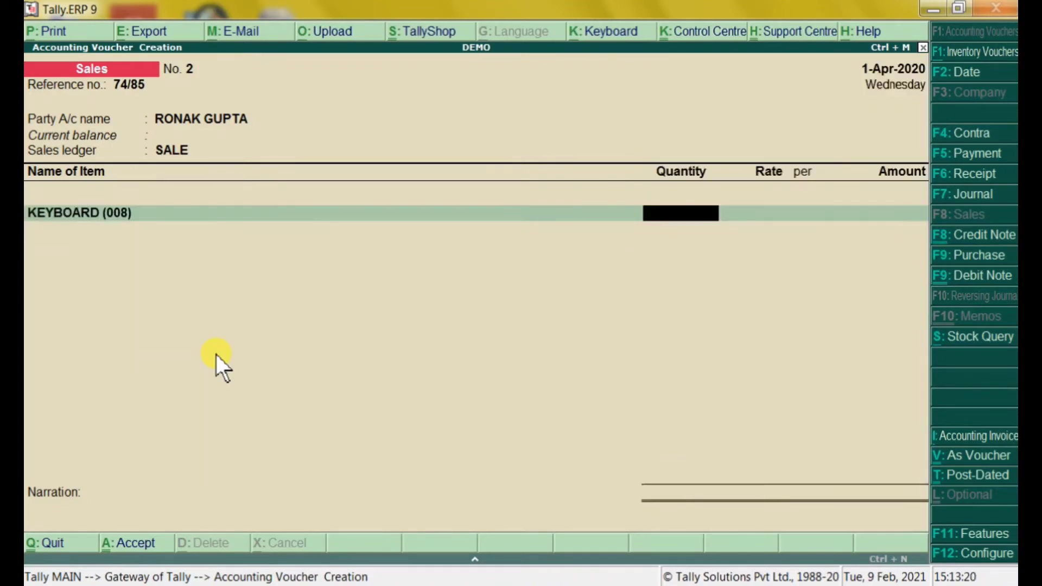
{"action": "type", "text": "10"}
{"action": "key", "text": "Return"}
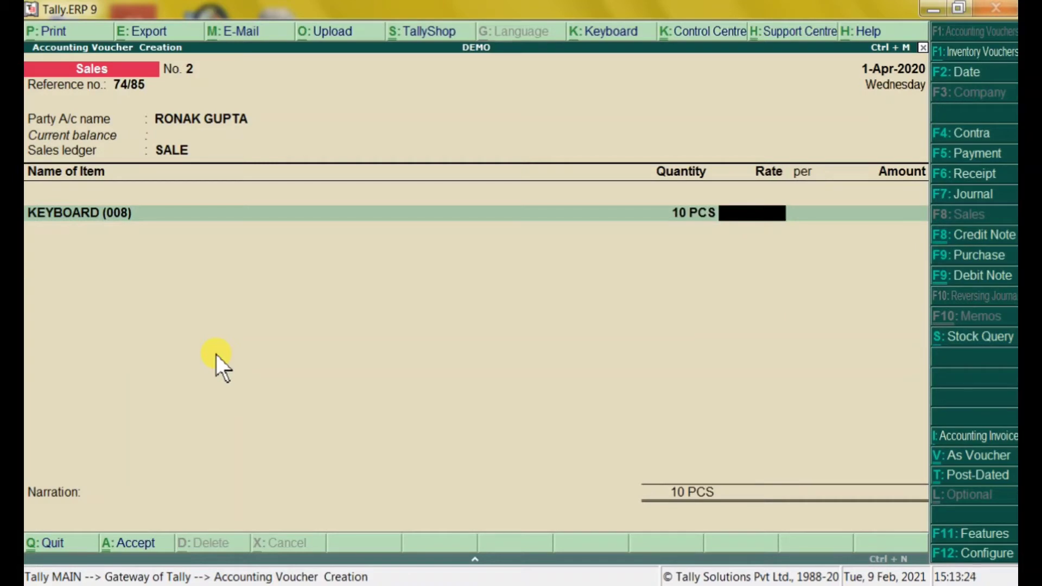
{"action": "type", "text": "250"}
{"action": "key", "text": "Return"}
{"action": "key", "text": "Return"}
{"action": "key", "text": "Return"}
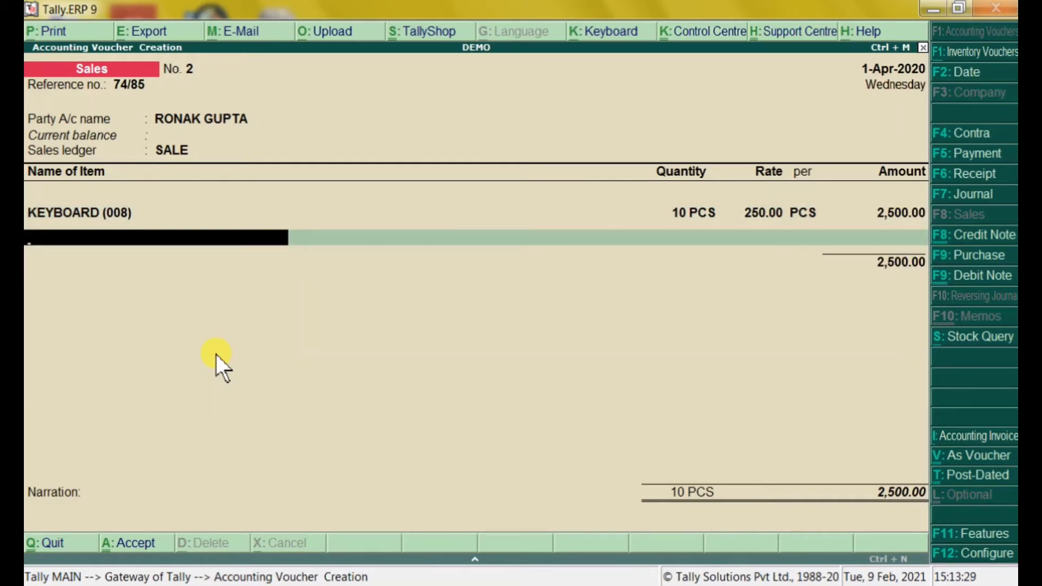
Add KEYBOARD (741): 10 PCS at 2,000.00, bringing the total to 22,500.00
{"action": "key", "text": "space"}
{"action": "key", "text": "Down"}
{"action": "key", "text": "Down"}
{"action": "key", "text": "Down"}
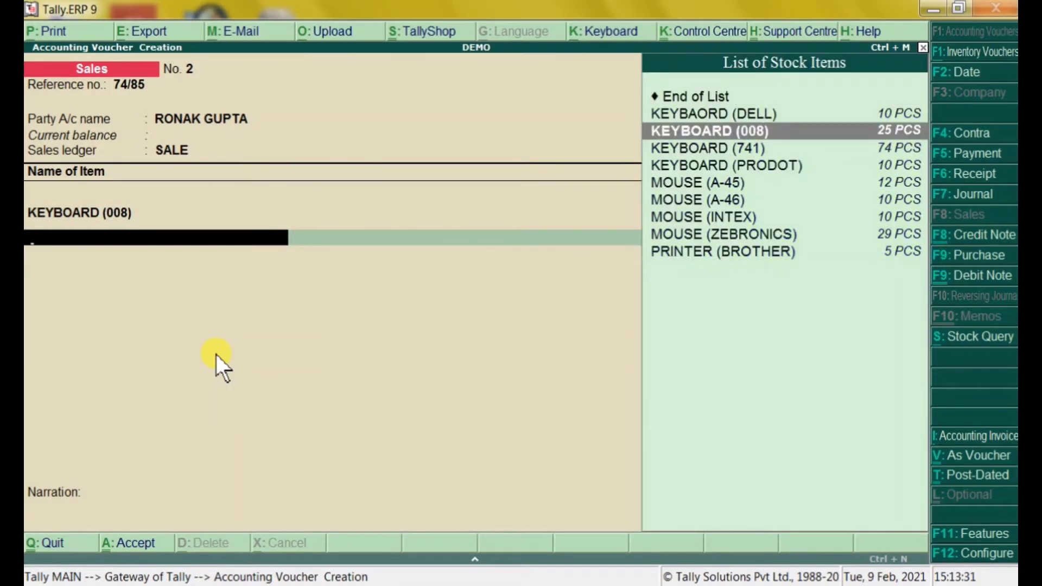
{"action": "key", "text": "Down"}
{"action": "key", "text": "Down"}
{"action": "key", "text": "Up"}
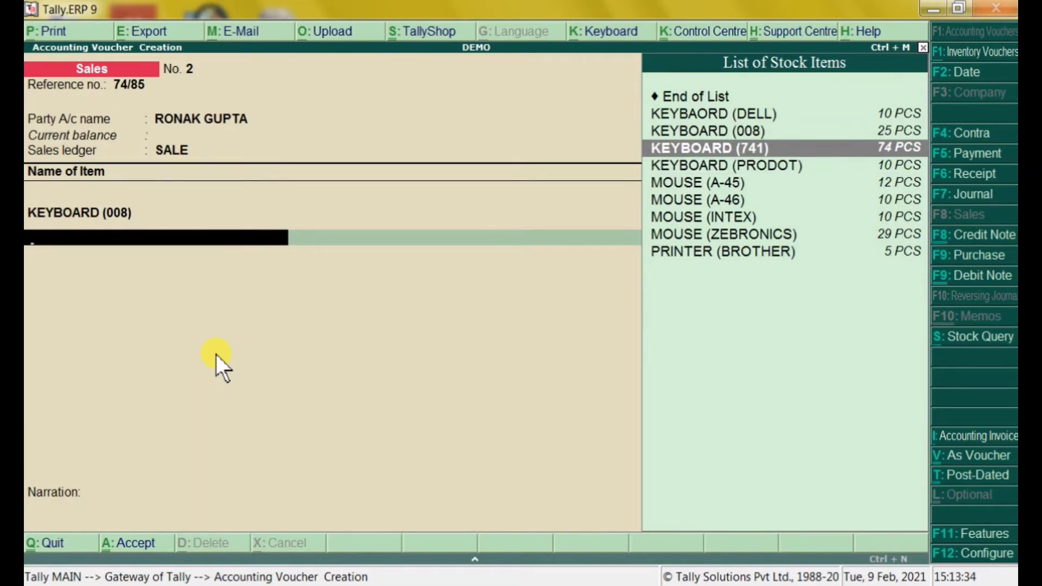
{"action": "key", "text": "Return"}
{"action": "type", "text": "10"}
{"action": "key", "text": "Return"}
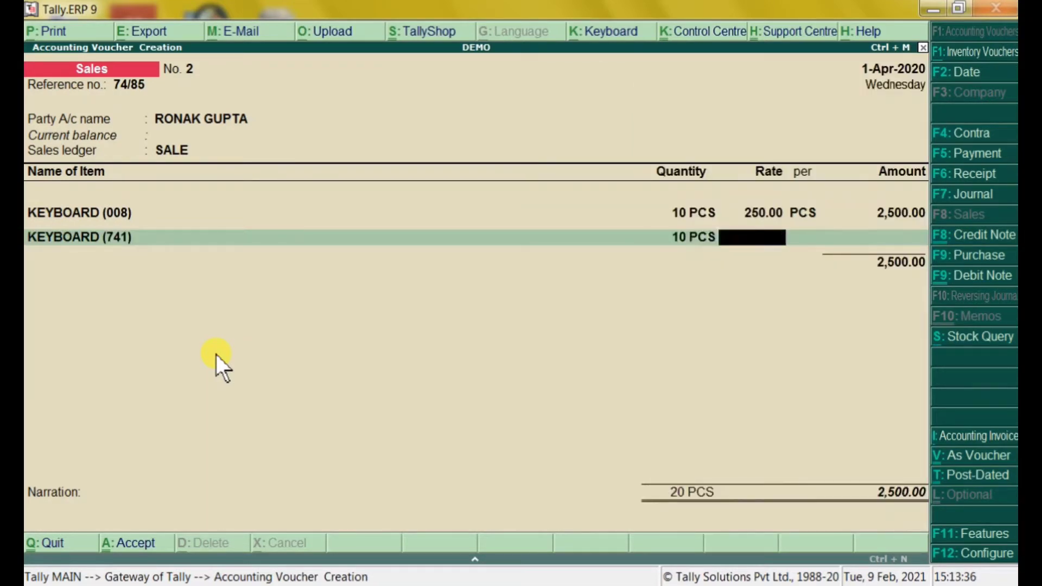
{"action": "type", "text": "20000"}
{"action": "key", "text": "BackSpace"}
{"action": "key", "text": "Return"}
{"action": "key", "text": "Return"}
{"action": "key", "text": "Return"}
{"action": "key", "text": "Return"}
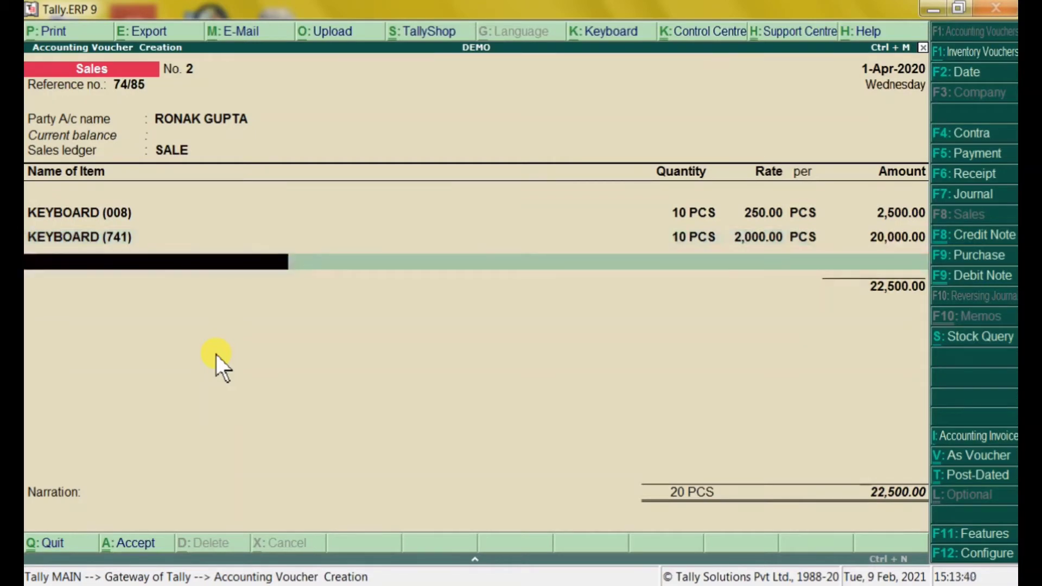
Add a narration that the goods were sold to the customer on a credit basis, and save voucher No. 2
{"action": "key", "text": "Return"}
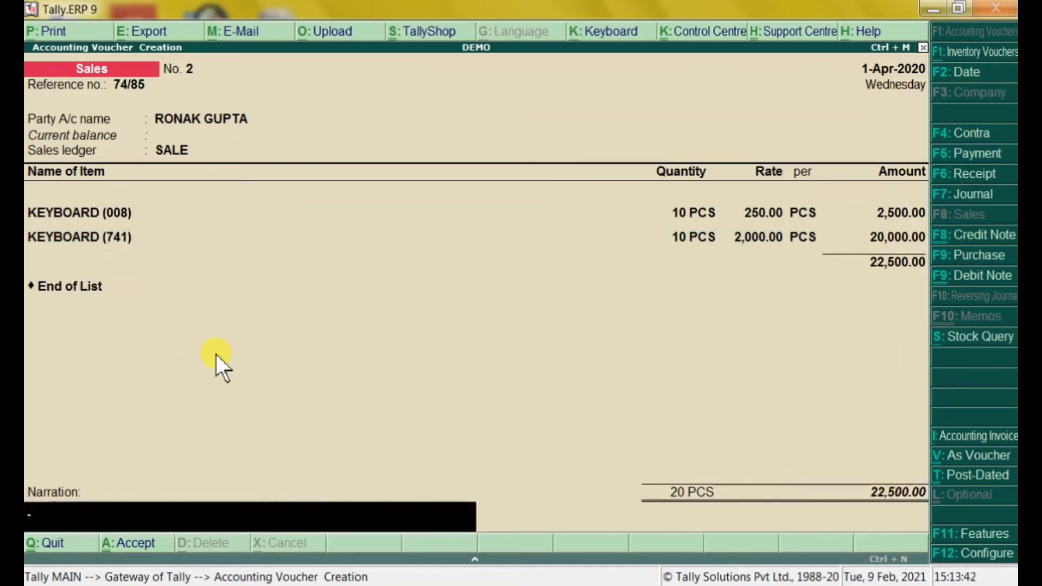
{"action": "type", "text": "BEING GOO"}
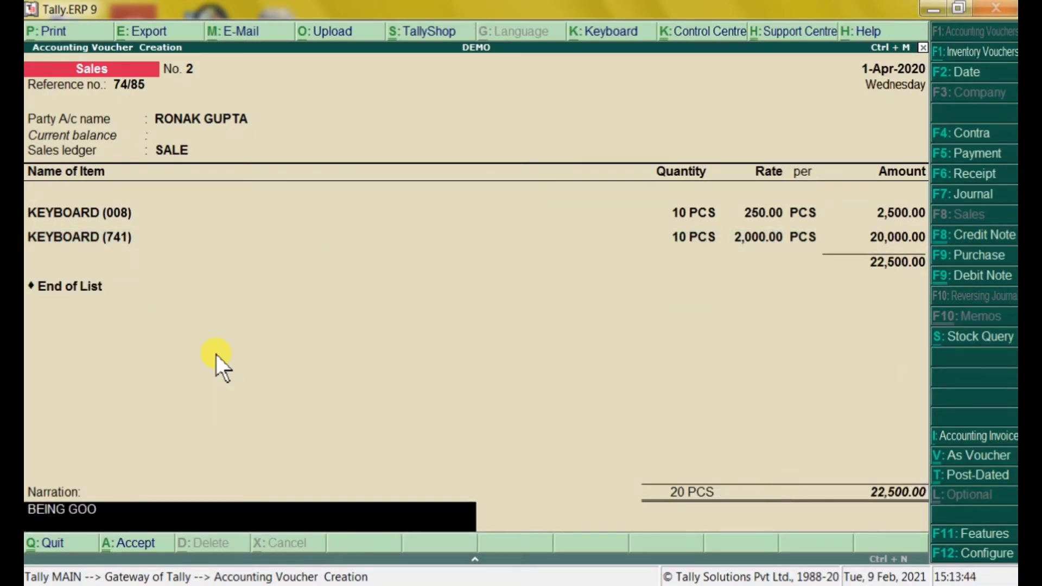
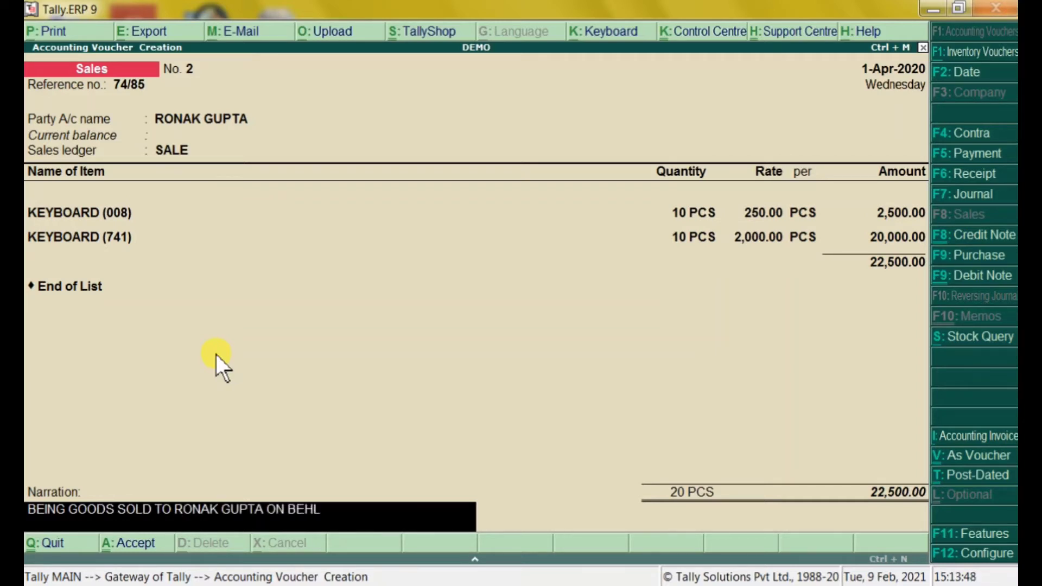
{"action": "type", "text": "ALF CRE"}
{"action": "type", "text": "DIT B"}
{"action": "key", "text": "BackSpace"}
{"action": "key", "text": "BackSpace"}
{"action": "key", "text": "BackSpace"}
{"action": "key", "text": "BackSpace"}
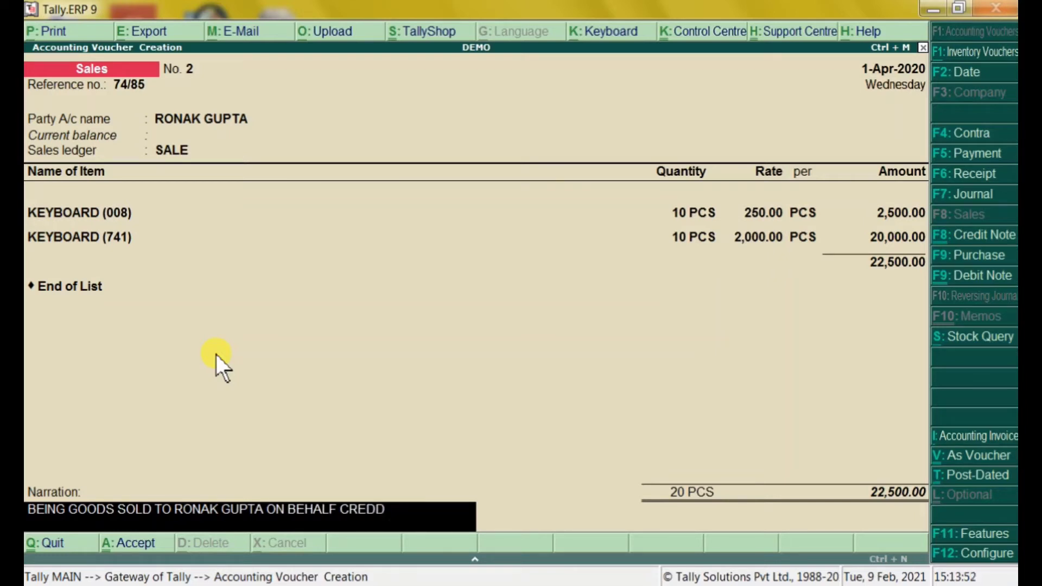
{"action": "type", "text": "IT BASISI"}
{"action": "key", "text": "Return"}
{"action": "key", "text": "Return"}
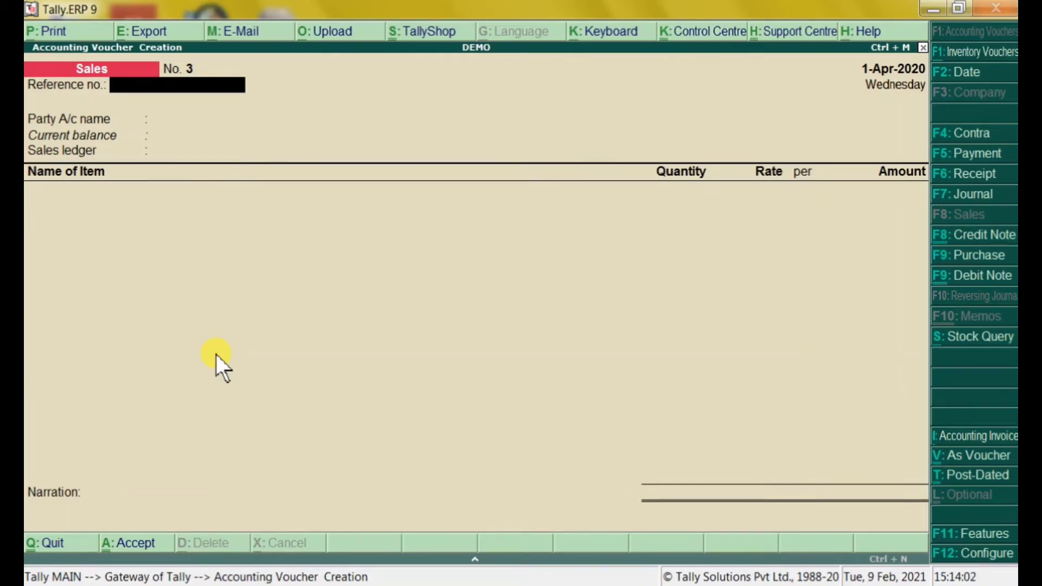
Enter reference 96/85, choose the second customer as party, and confirm the party details with State Uttar Pradesh
{"action": "type", "text": "96/85"}
{"action": "key", "text": "Return"}
{"action": "key", "text": "Down"}
{"action": "key", "text": "Down"}
{"action": "key", "text": "Down"}
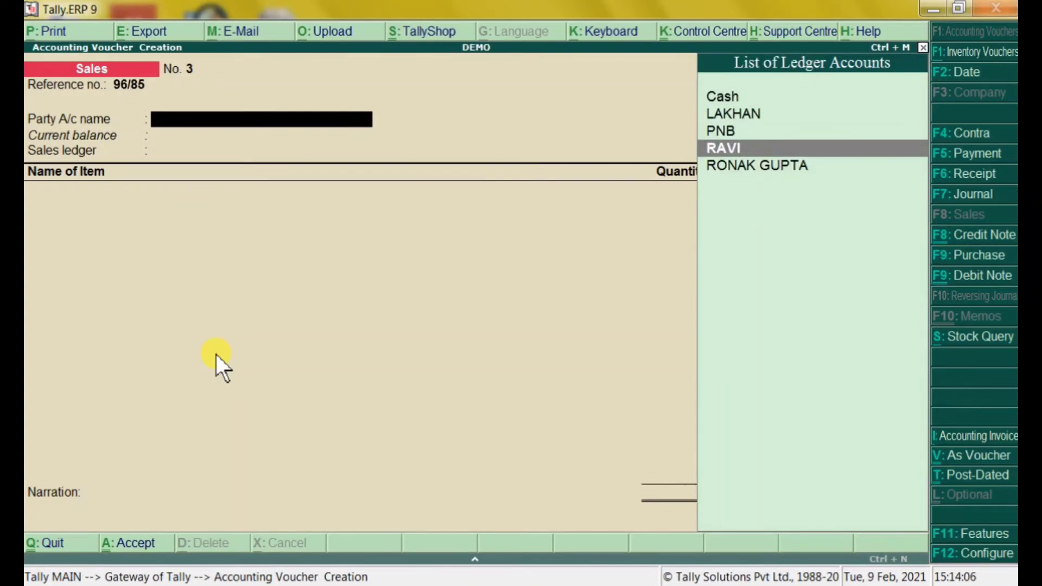
{"action": "key", "text": "Return"}
{"action": "key", "text": "Return"}
{"action": "key", "text": "Return"}
{"action": "key", "text": "Return"}
{"action": "key", "text": "Return"}
{"action": "key", "text": "Return"}
{"action": "key", "text": "Return"}
{"action": "key", "text": "Return"}
{"action": "key", "text": "Return"}
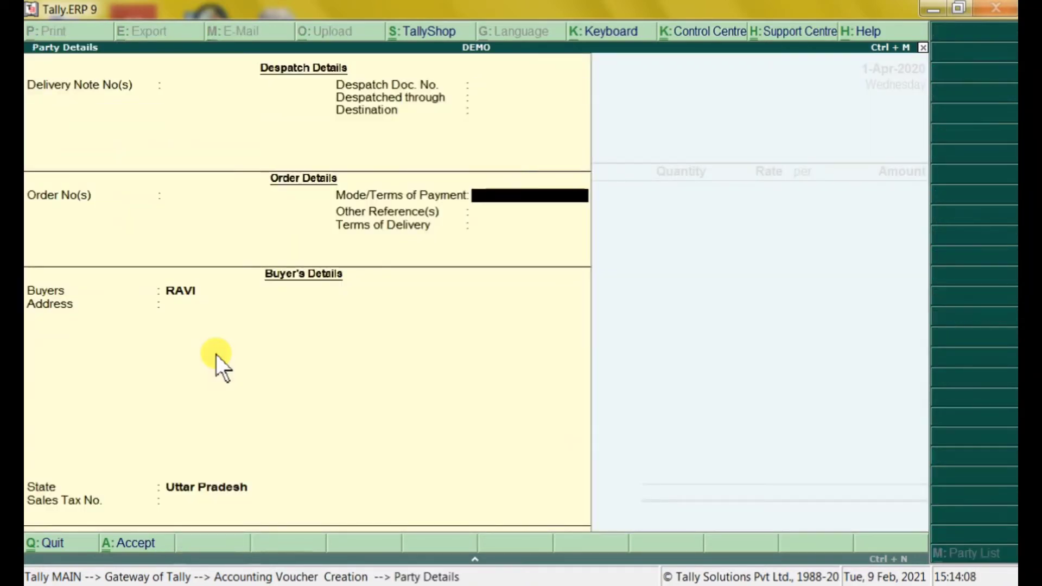
{"action": "key", "text": "Return"}
{"action": "key", "text": "Return"}
{"action": "key", "text": "Return"}
{"action": "key", "text": "Return"}
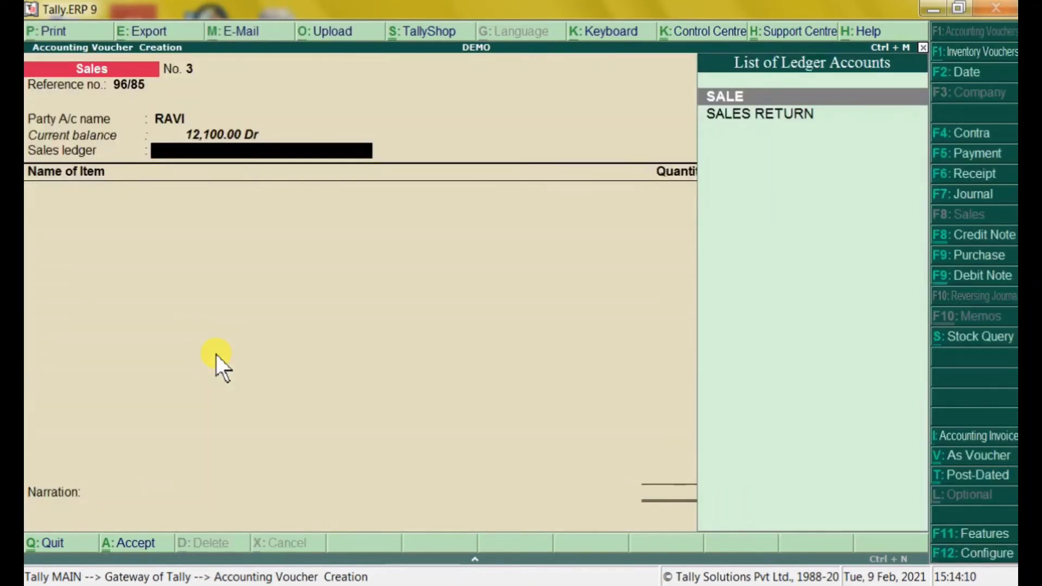
{"action": "key", "text": "Return"}
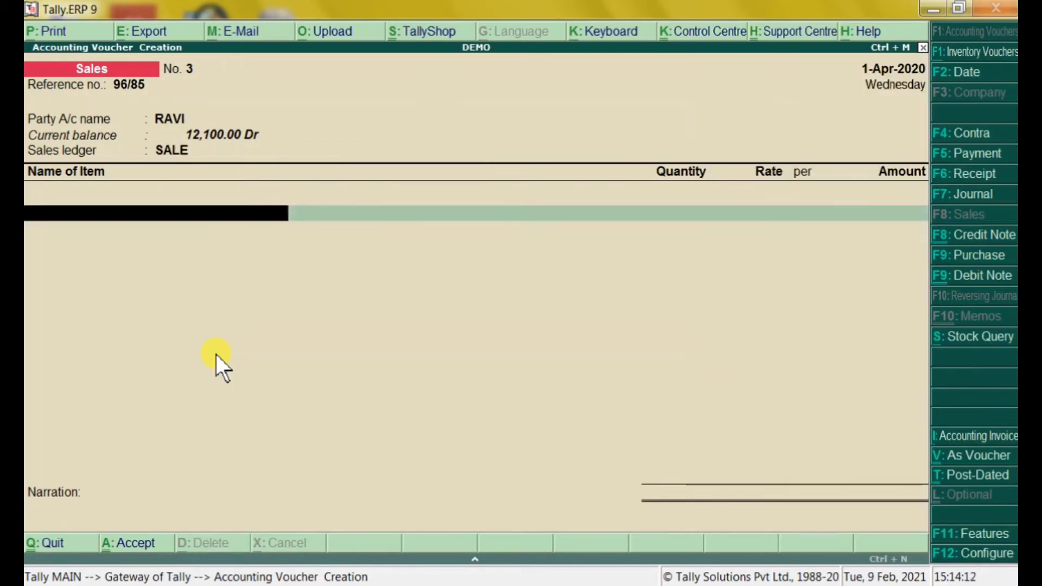
{"action": "key", "text": "Down"}
{"action": "key", "text": "Down"}
{"action": "key", "text": "Down"}
{"action": "key", "text": "Down"}
{"action": "key", "text": "Down"}
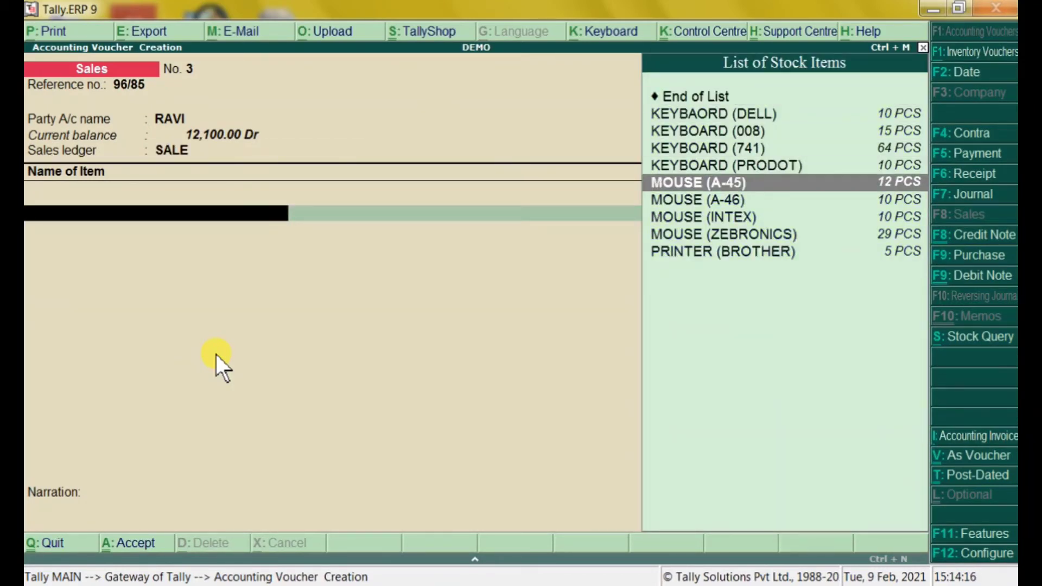
Add an item line for MOUSE (A-45): 5 PCS at rate 150.00
{"action": "key", "text": "Return"}
{"action": "key", "text": "BackSpace"}
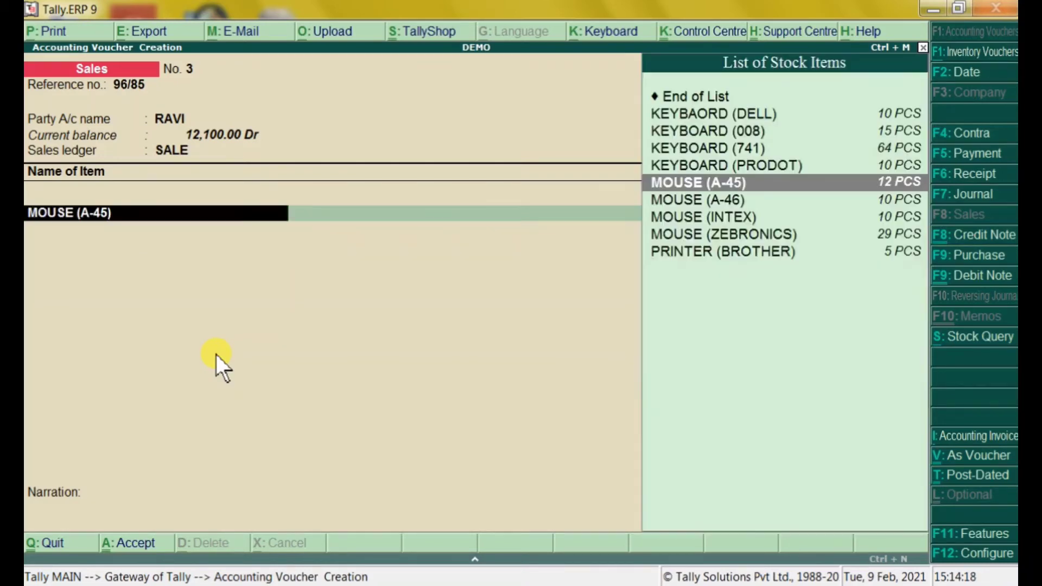
{"action": "key", "text": "Return"}
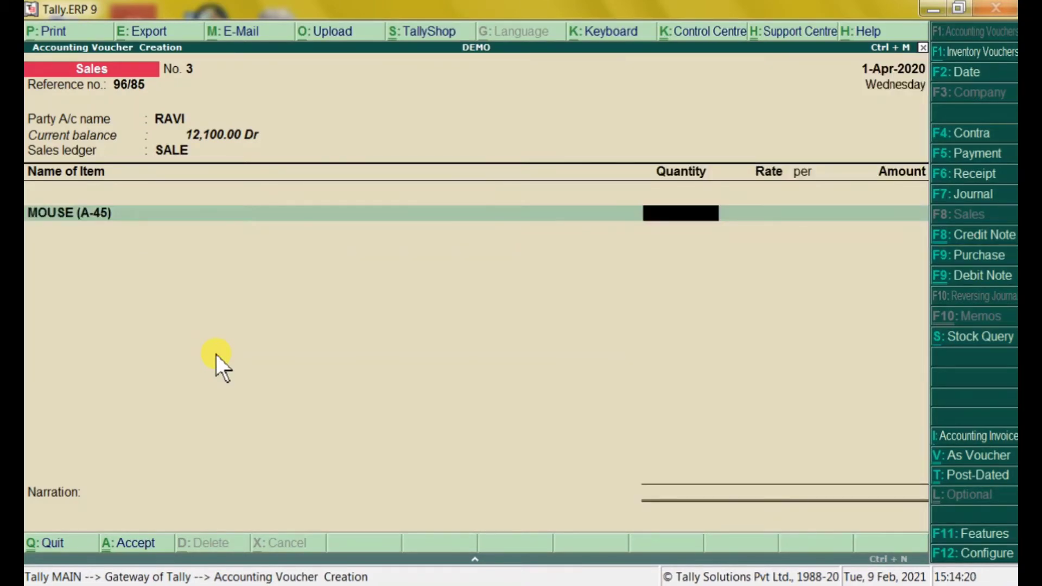
{"action": "type", "text": "5"}
{"action": "key", "text": "Return"}
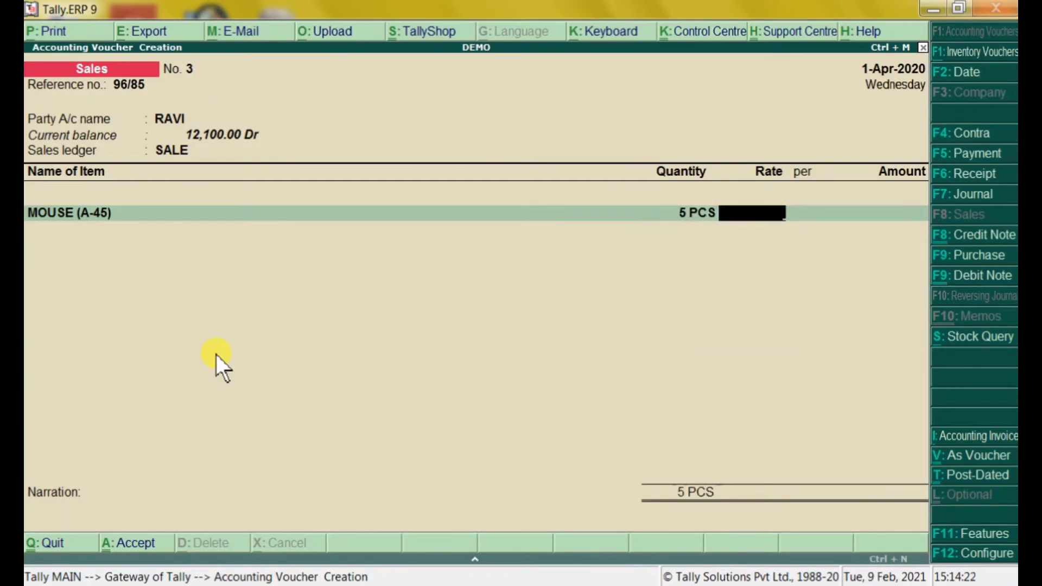
{"action": "type", "text": "150"}
{"action": "key", "text": "Return"}
{"action": "key", "text": "Return"}
{"action": "key", "text": "Return"}
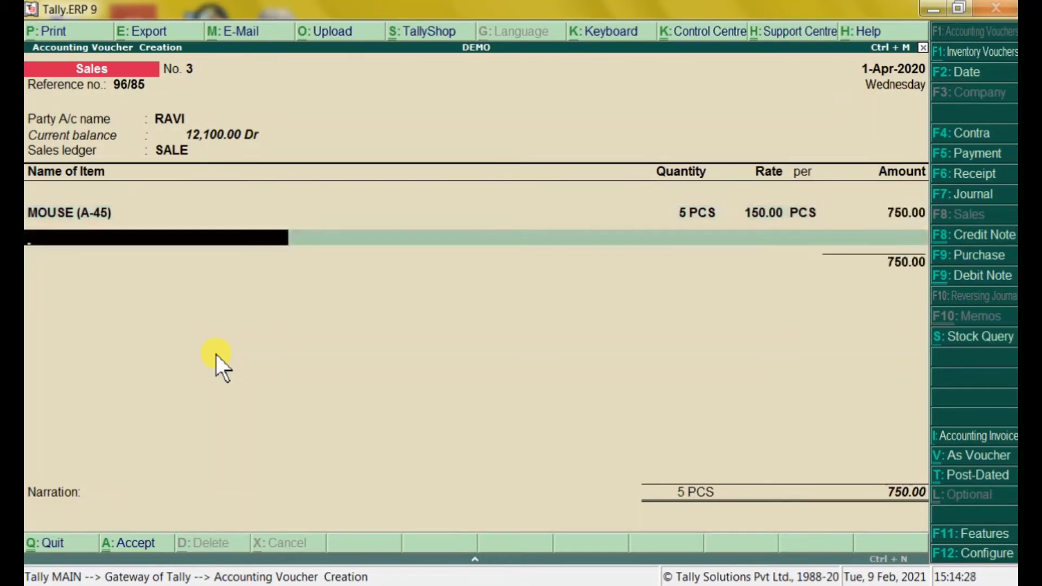
Add MOUSE (A-46): 10 PCS at 350.00, then end the item list
{"action": "key", "text": "Down"}
{"action": "key", "text": "Down"}
{"action": "key", "text": "Down"}
{"action": "key", "text": "Down"}
{"action": "key", "text": "Down"}
{"action": "key", "text": "Down"}
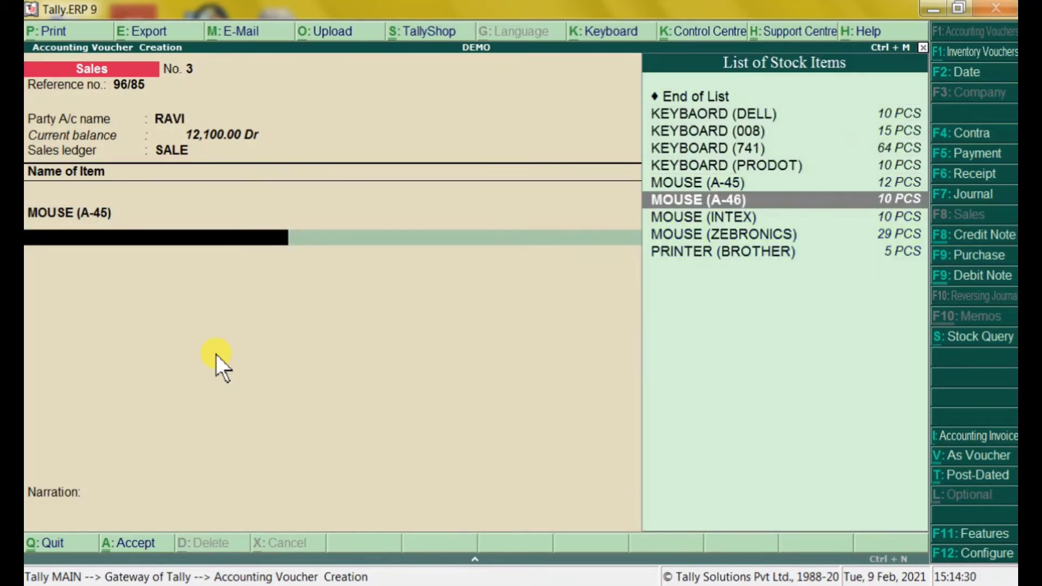
{"action": "key", "text": "Return"}
{"action": "type", "text": "10"}
{"action": "key", "text": "Return"}
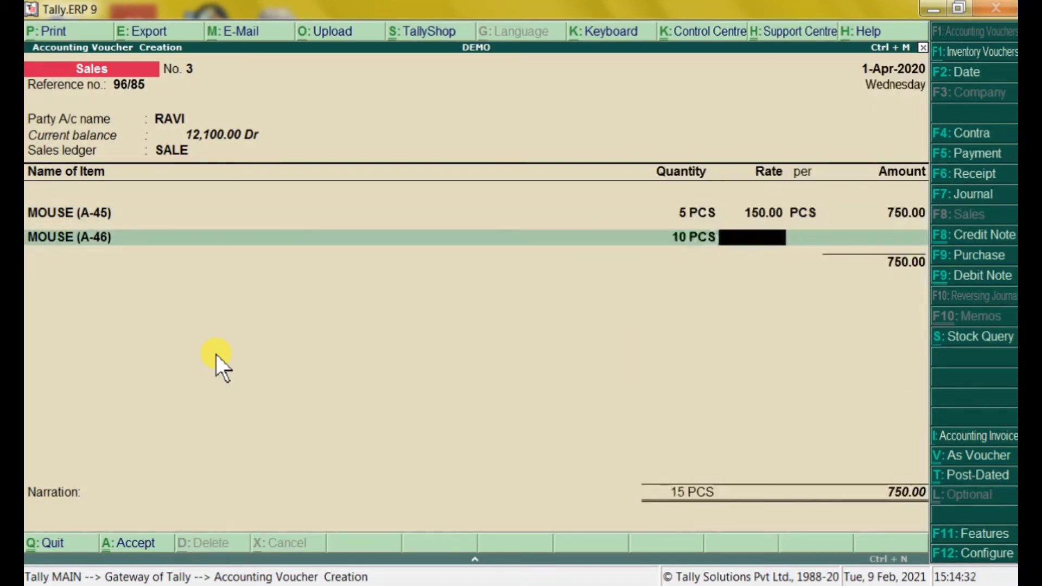
{"action": "type", "text": "350"}
{"action": "key", "text": "Return"}
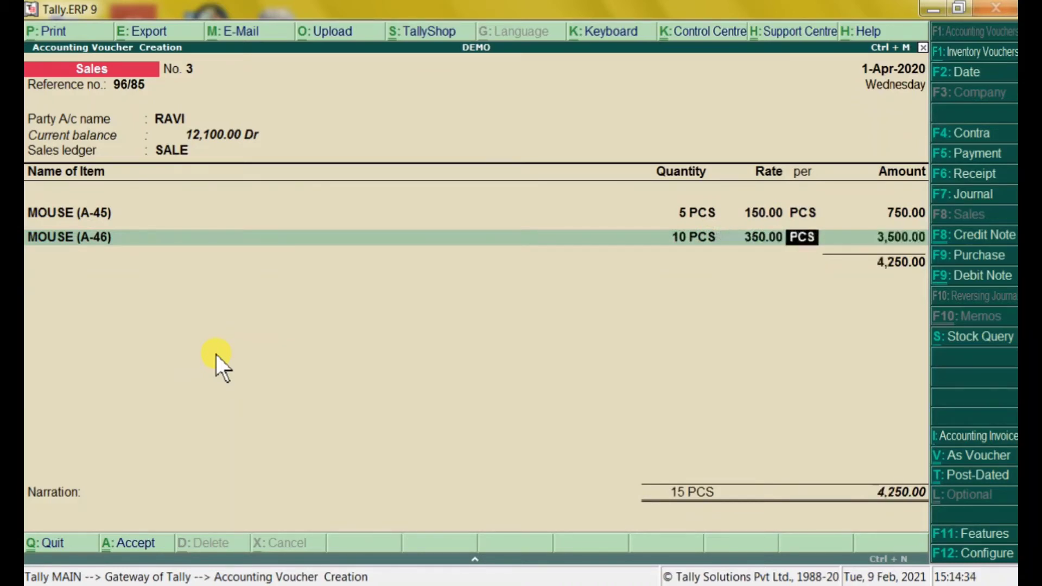
{"action": "key", "text": "Return"}
{"action": "key", "text": "Return"}
{"action": "key", "text": "Return"}
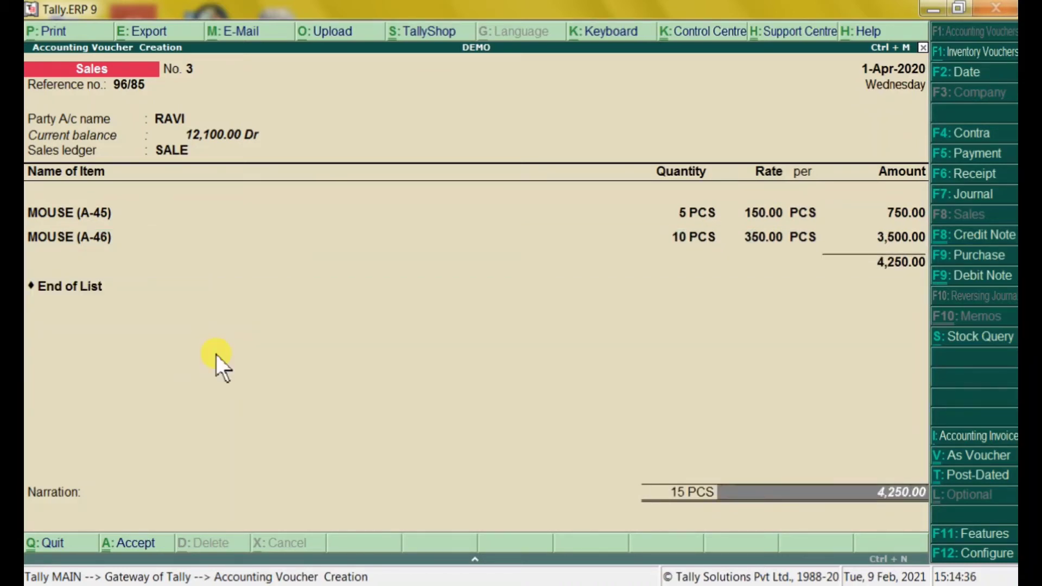
{"action": "key", "text": "Return"}
Add a narration that the goods were sold to the customer on a credit basis, and accept voucher No. 3
{"action": "type", "text": "BEING"}
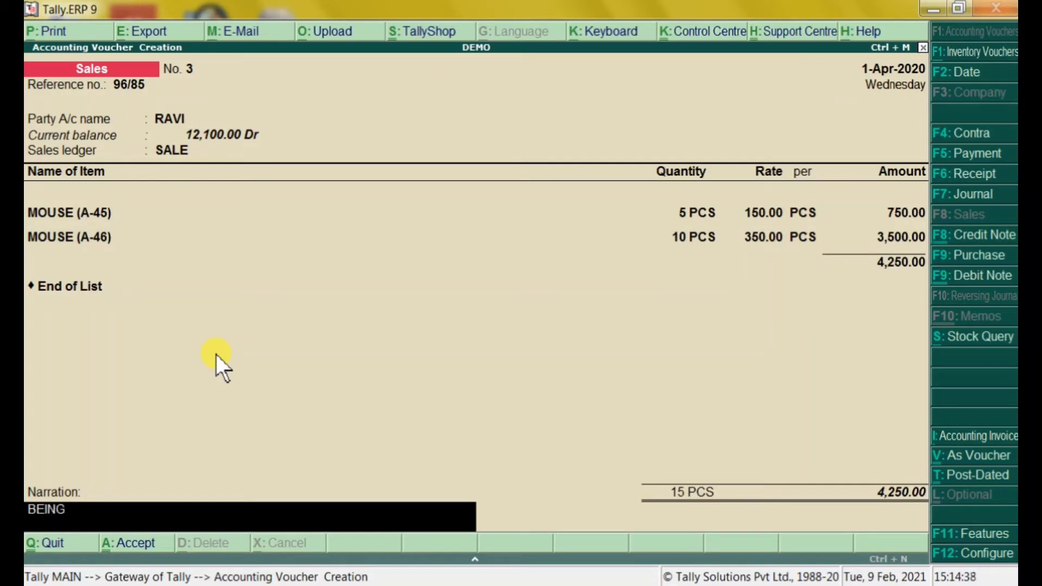
{"action": "type", "text": " GOODS SOLD TO"}
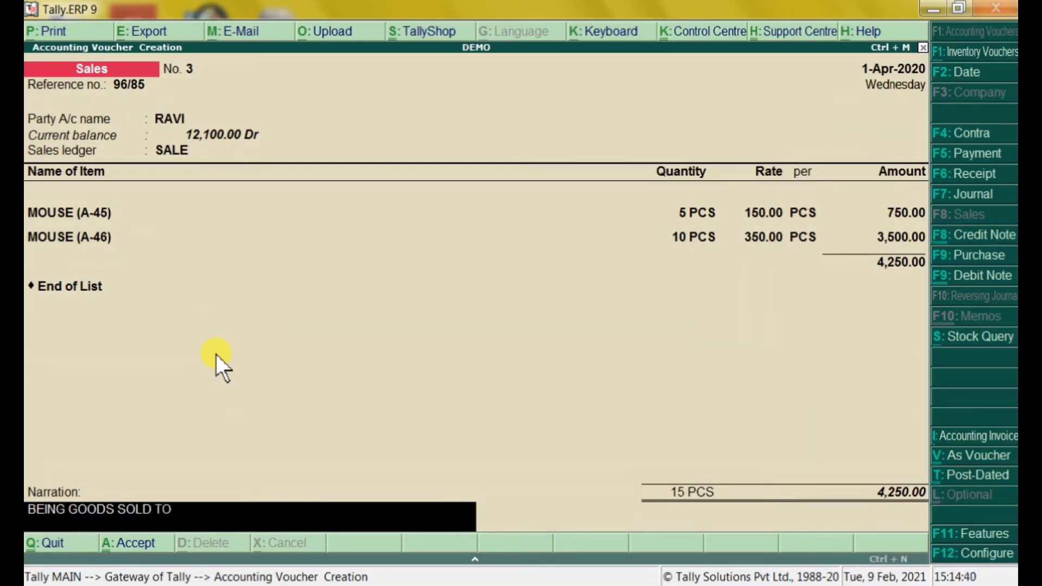
{"action": "type", "text": " RAVI ON BEHALF O"}
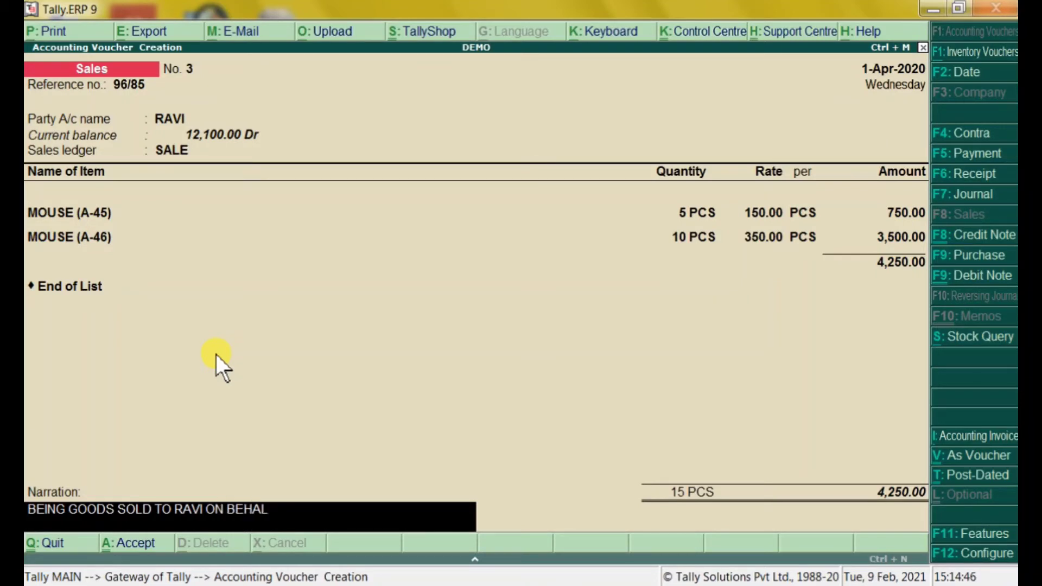
{"action": "key", "text": "BackSpace"}
{"action": "type", "text": "CREDIT BASIS."}
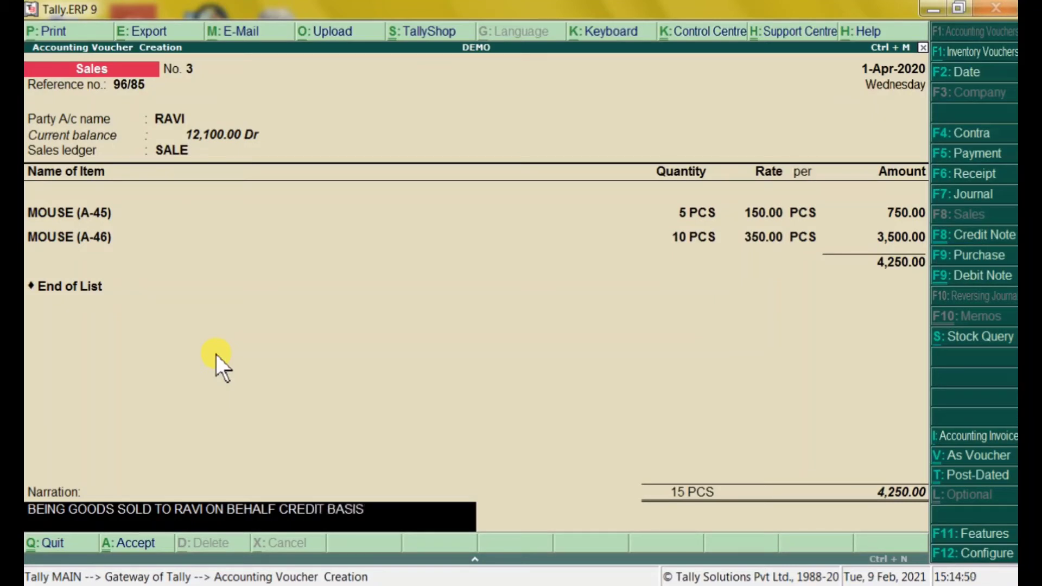
{"action": "key", "text": "Return"}
{"action": "key", "text": "Return"}
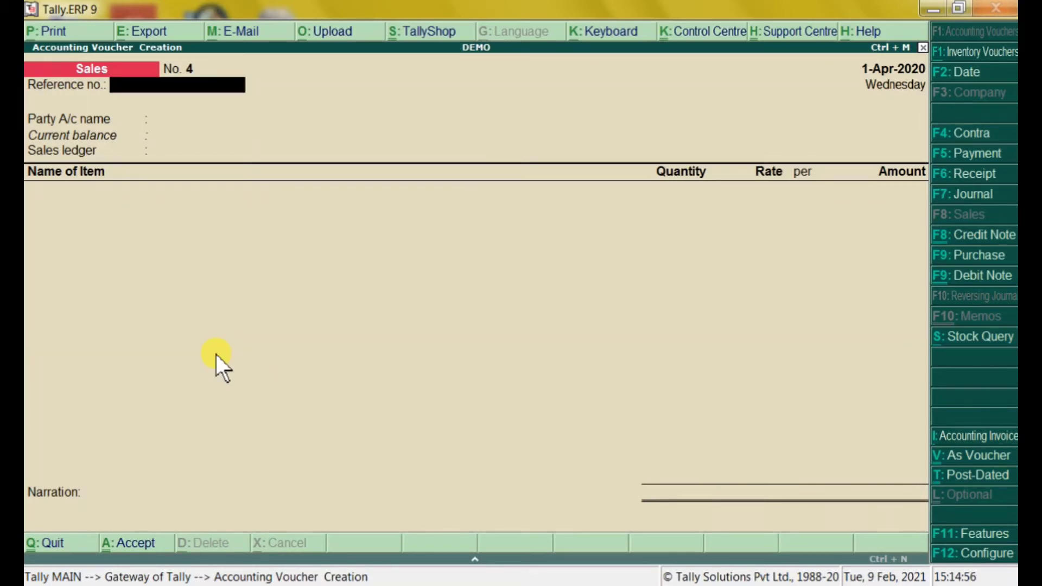
Quit voucher entry, then briefly open and close the Inventory Info options on the Gateway
{"action": "key", "text": "Escape"}
{"action": "key", "text": "y"}
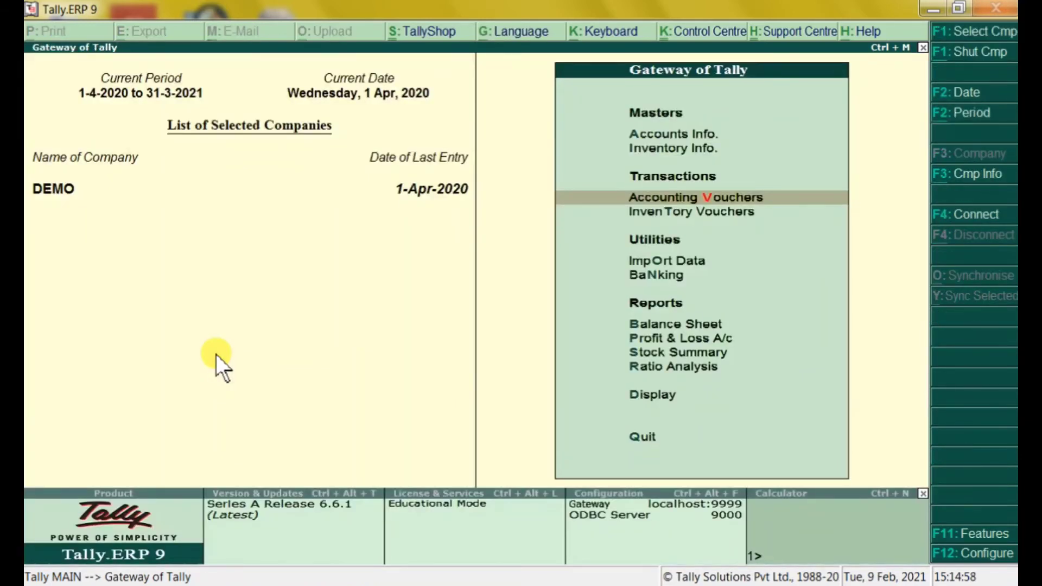
{"action": "key", "text": "Up"}
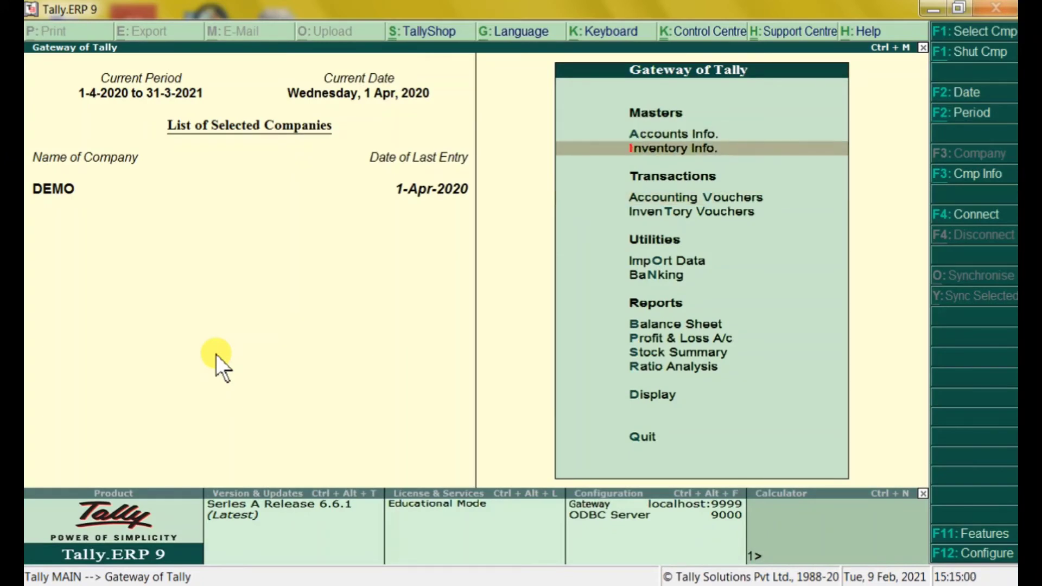
{"action": "key", "text": "Return"}
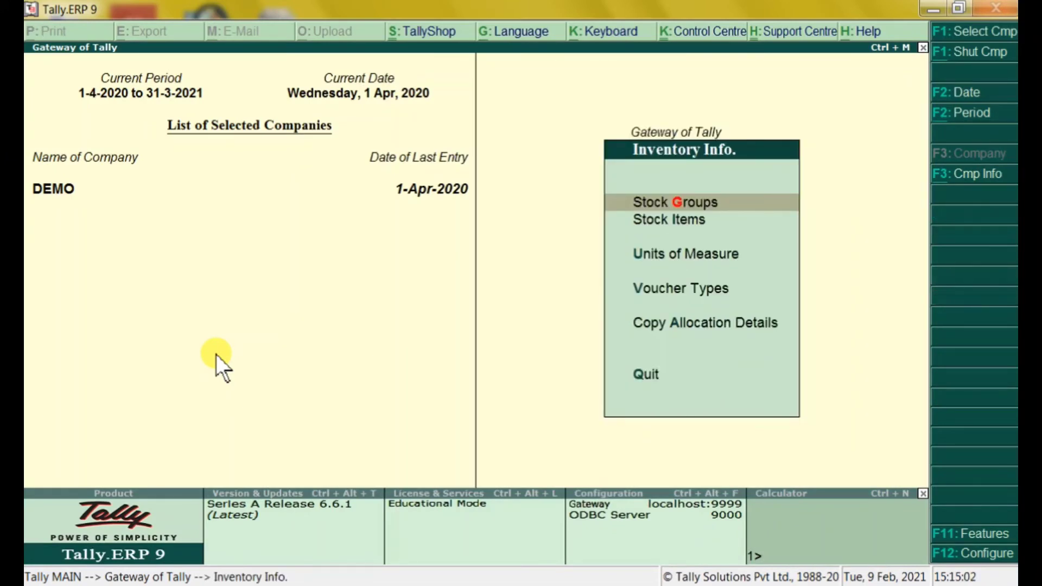
{"action": "key", "text": "Escape"}
{"action": "key", "text": "Down"}
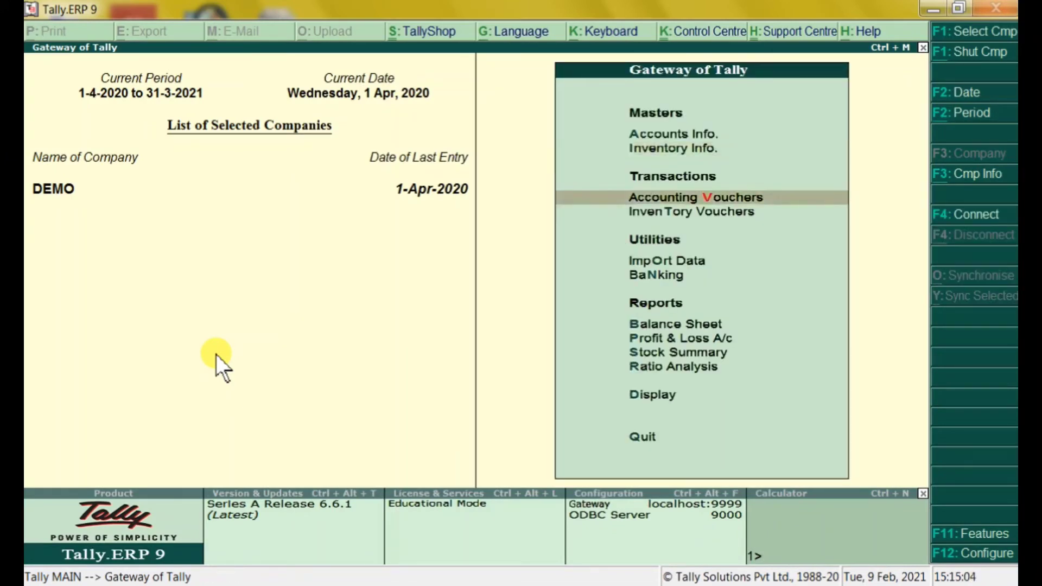
Go to Display > Account Books and highlight the Sales Register
{"action": "key", "text": "Down"}
{"action": "key", "text": "Down"}
{"action": "key", "text": "Down"}
{"action": "key", "text": "Down"}
{"action": "key", "text": "Down"}
{"action": "key", "text": "Down"}
{"action": "key", "text": "Down"}
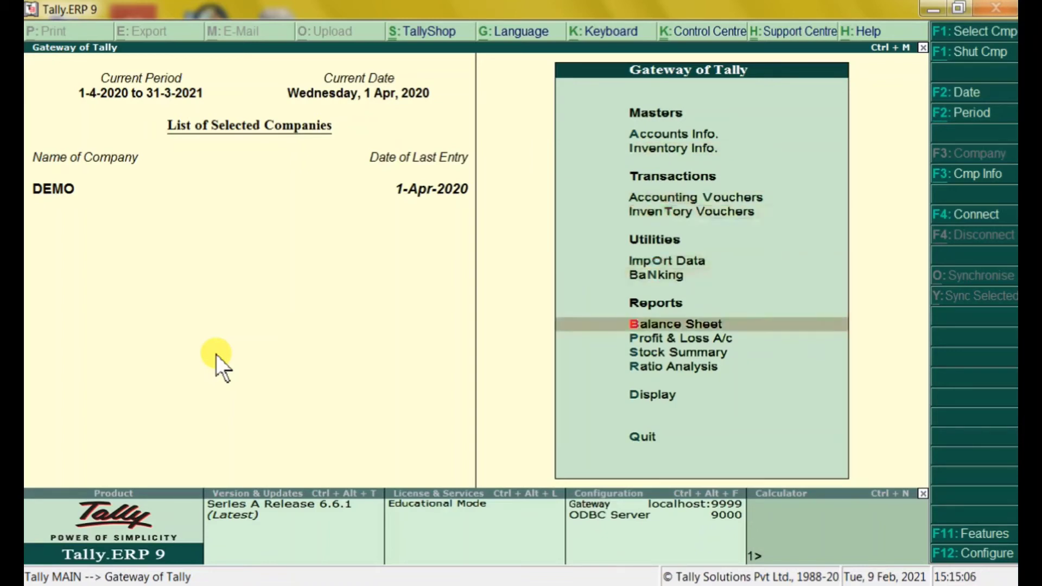
{"action": "key", "text": "Down"}
{"action": "key", "text": "Return"}
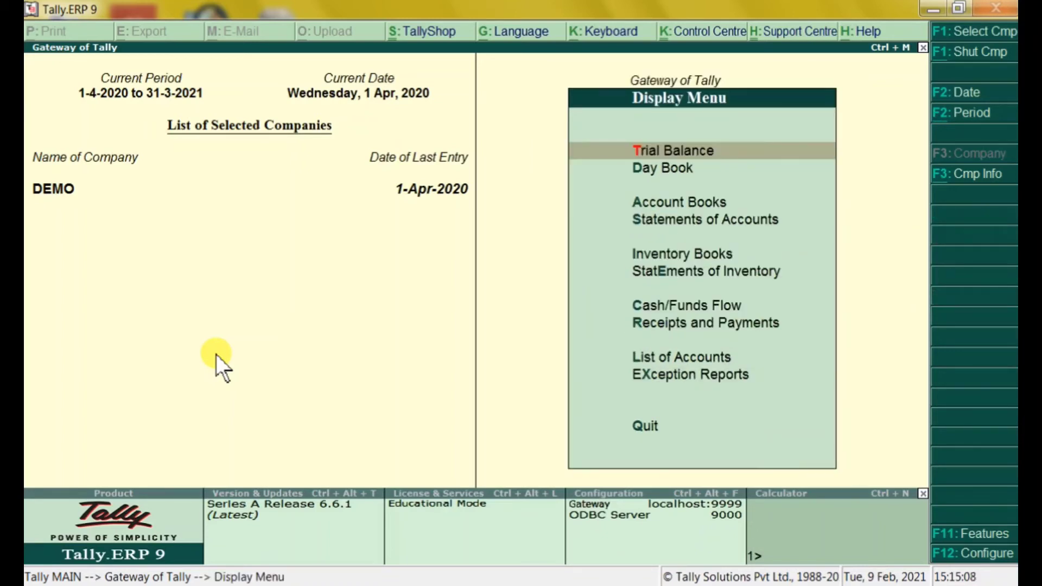
{"action": "key", "text": "Down"}
{"action": "key", "text": "Down"}
{"action": "key", "text": "Up"}
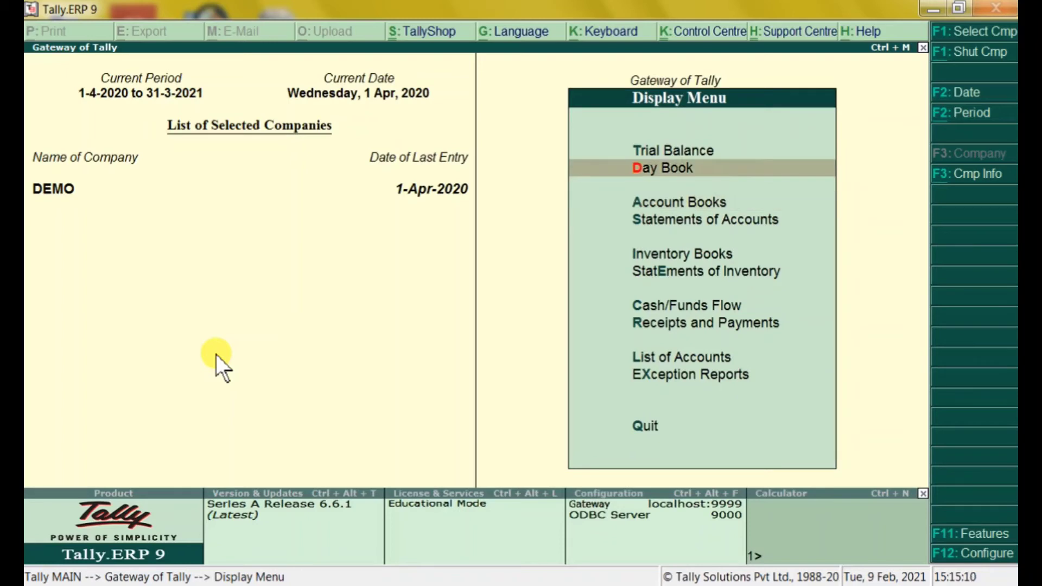
{"action": "key", "text": "Down"}
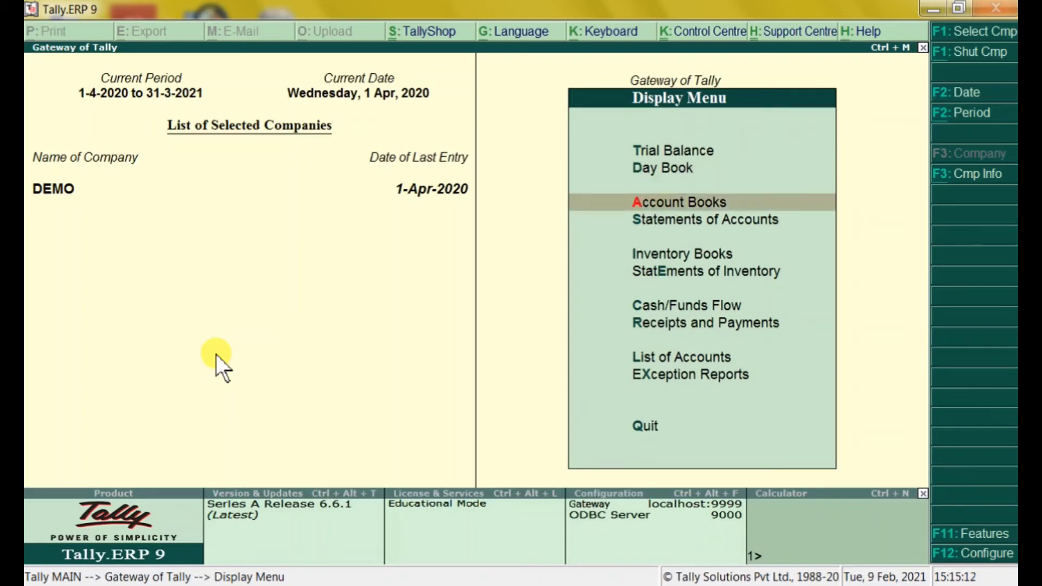
{"action": "key", "text": "Return"}
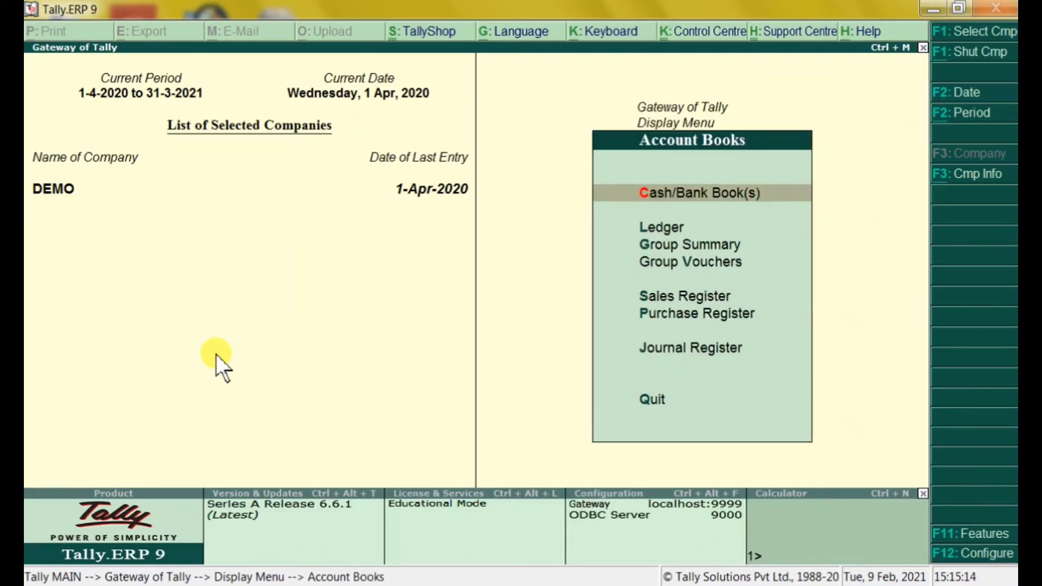
{"action": "key", "text": "Down"}
{"action": "key", "text": "Down"}
{"action": "key", "text": "Down"}
{"action": "key", "text": "Down"}
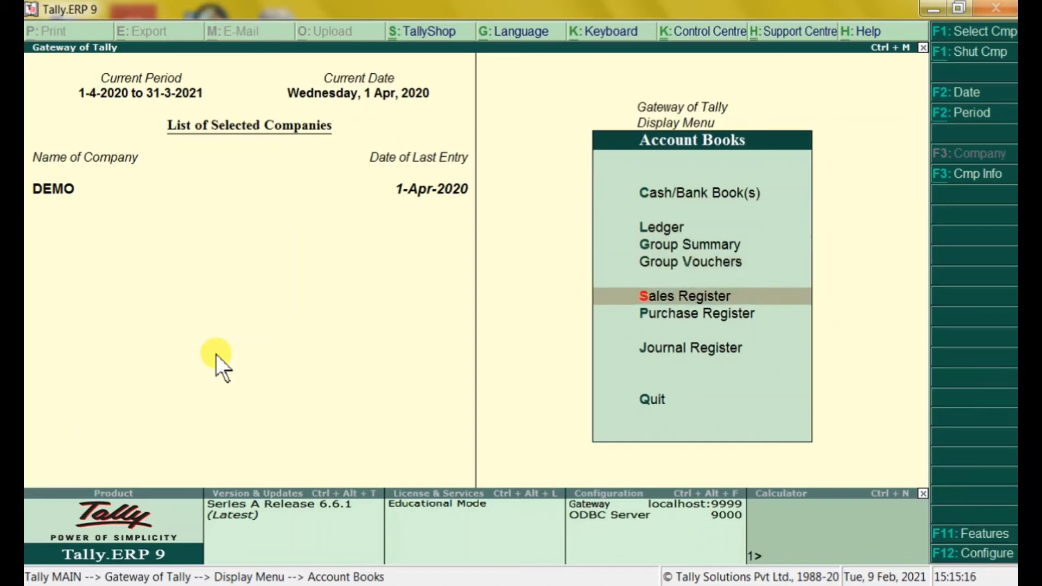
{"action": "key", "text": "Down"}
{"action": "key", "text": "Down"}
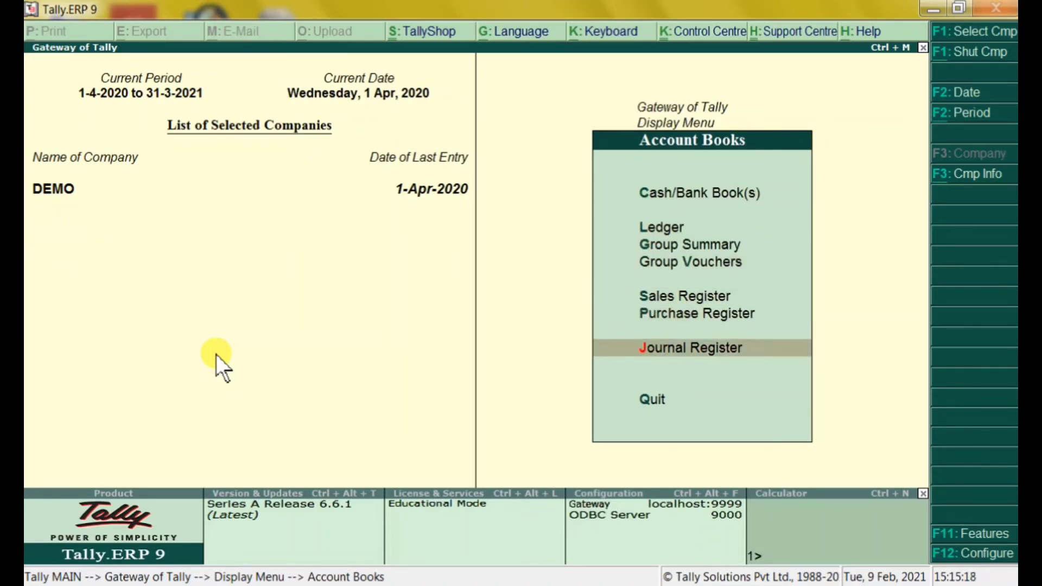
{"action": "key", "text": "Up"}
{"action": "key", "text": "Up"}
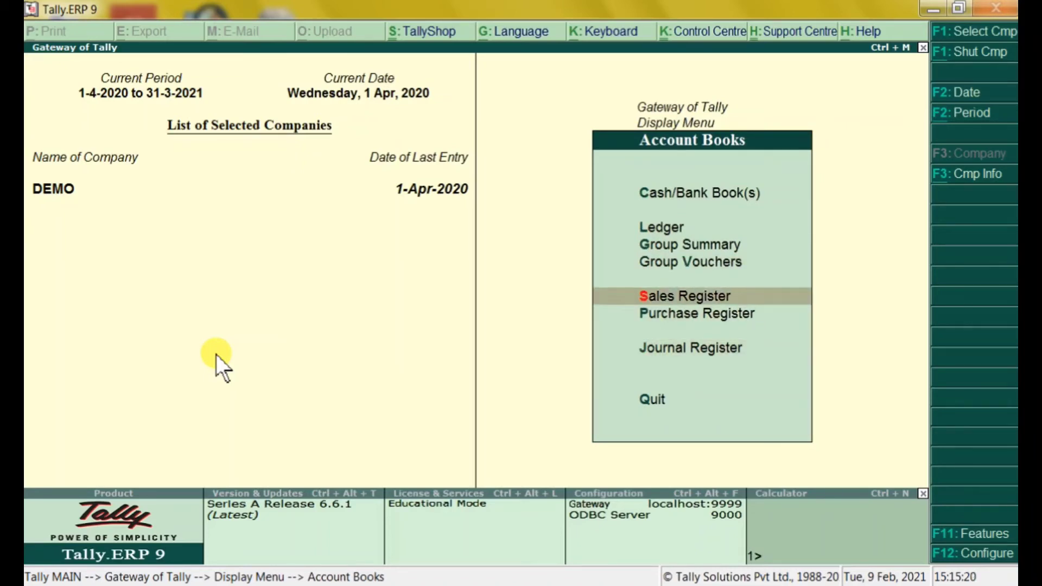
View April's three sales vouchers (38,950.00) in the Sales Register, then back out to the Gateway
{"action": "key", "text": "Return"}
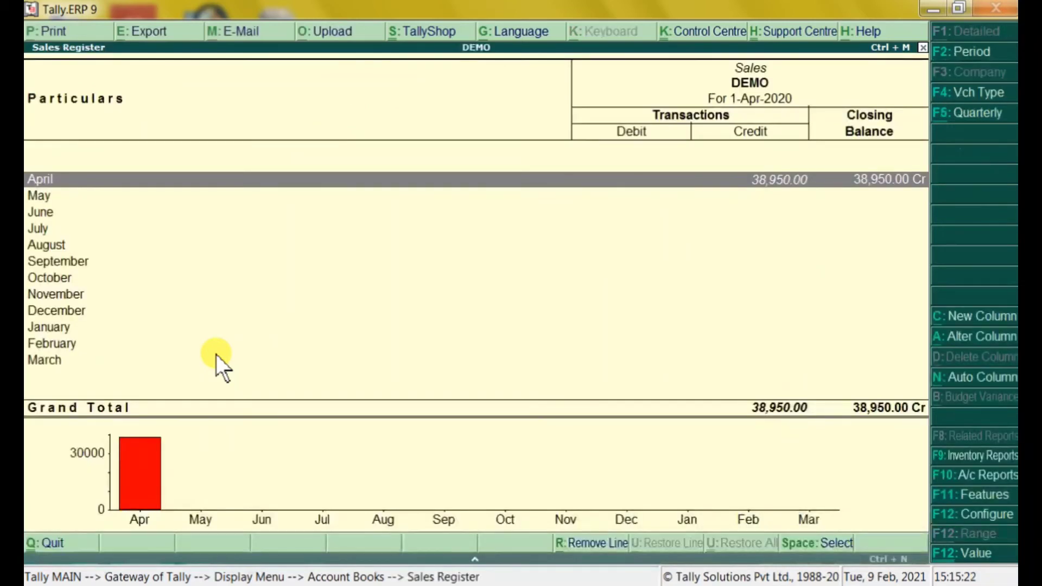
{"action": "key", "text": "Return"}
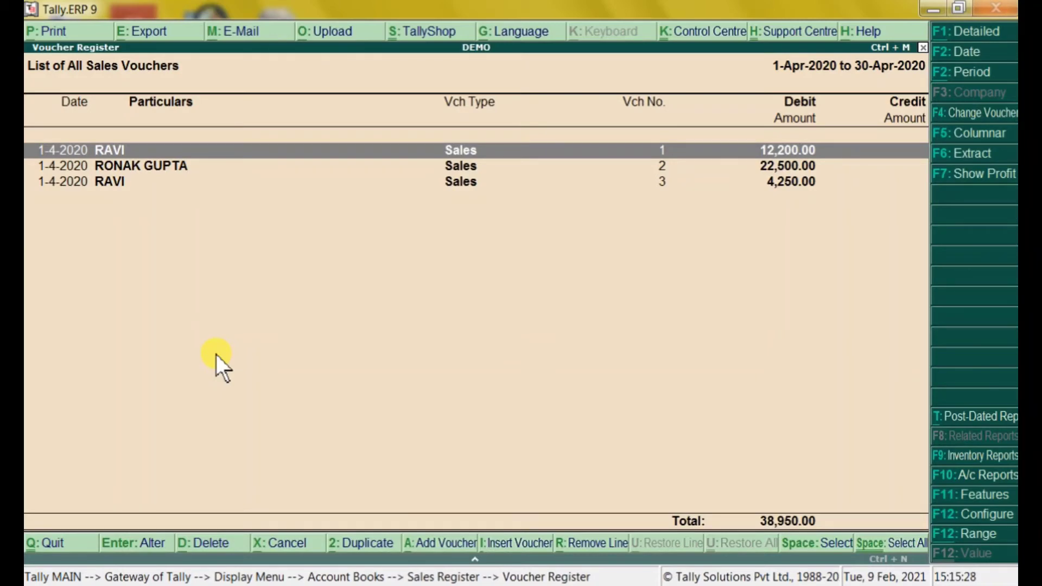
{"action": "key", "text": "Escape"}
{"action": "key", "text": "Escape"}
{"action": "key", "text": "Escape"}
{"action": "key", "text": "Escape"}
{"action": "key", "text": "Escape"}
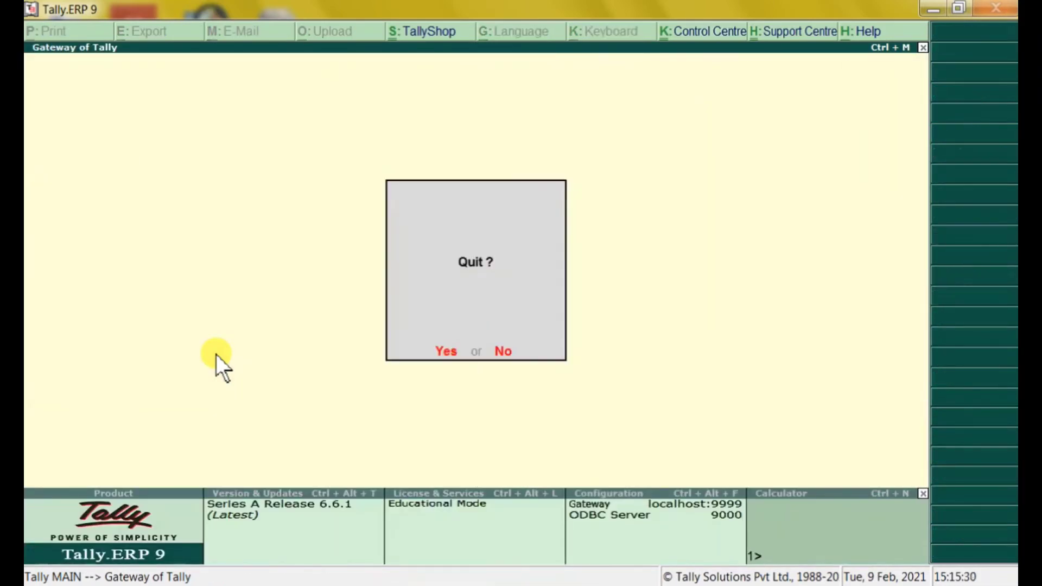
{"action": "key", "text": "Escape"}
Decline quitting, open the Stock Summary, and drill into the PRODOT group showing KEYBOARD (008) 15 PCS worth 1,680.00
{"action": "key", "text": "Down"}
{"action": "key", "text": "Down"}
{"action": "key", "text": "Down"}
{"action": "key", "text": "Down"}
{"action": "key", "text": "Down"}
{"action": "key", "text": "Down"}
{"action": "key", "text": "Down"}
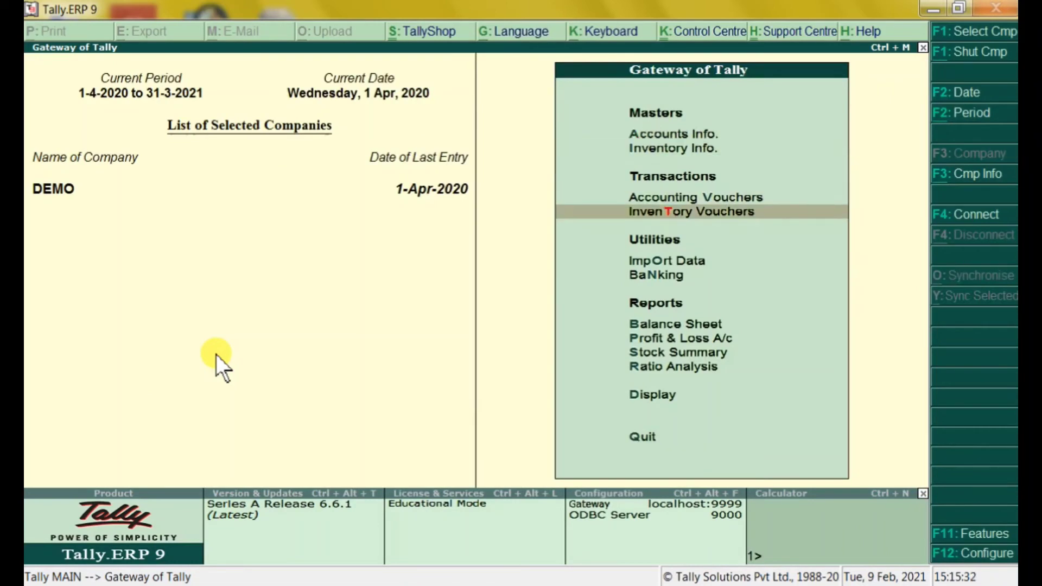
{"action": "key", "text": "Down"}
{"action": "key", "text": "Down"}
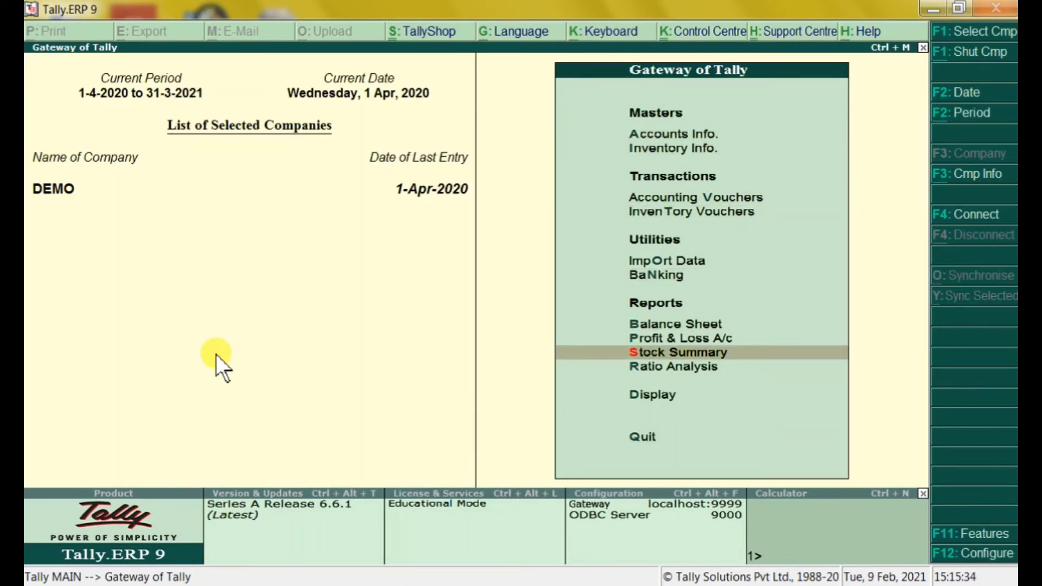
{"action": "key", "text": "Return"}
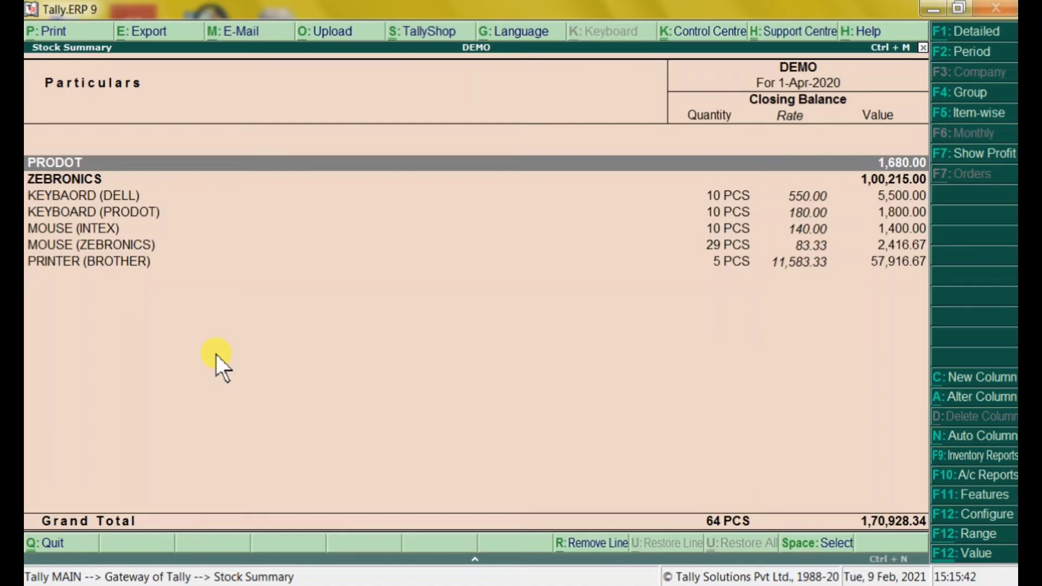
{"action": "key", "text": "Down"}
{"action": "key", "text": "Down"}
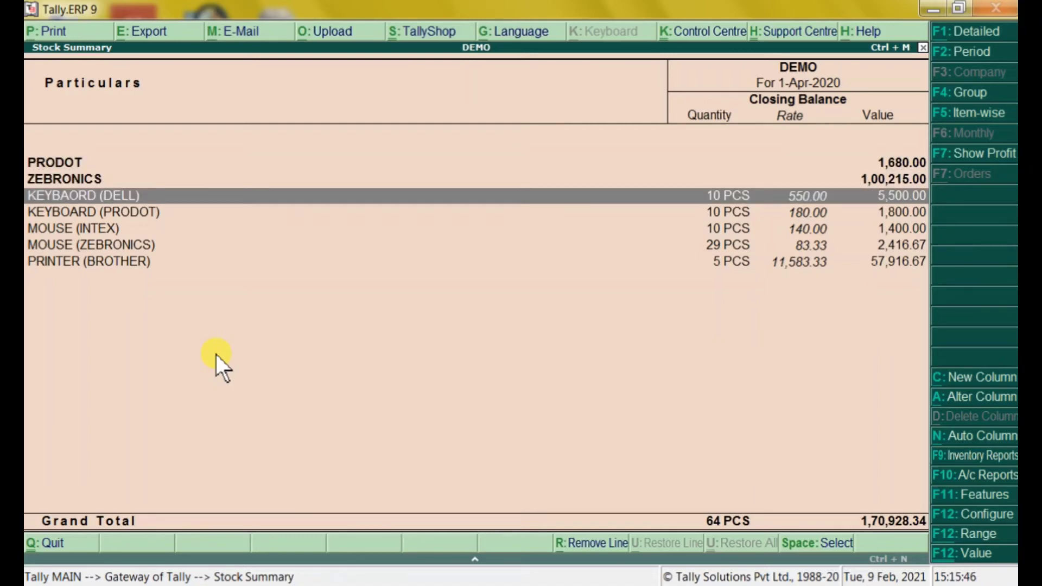
{"action": "key", "text": "Down"}
{"action": "key", "text": "Down"}
{"action": "key", "text": "Down"}
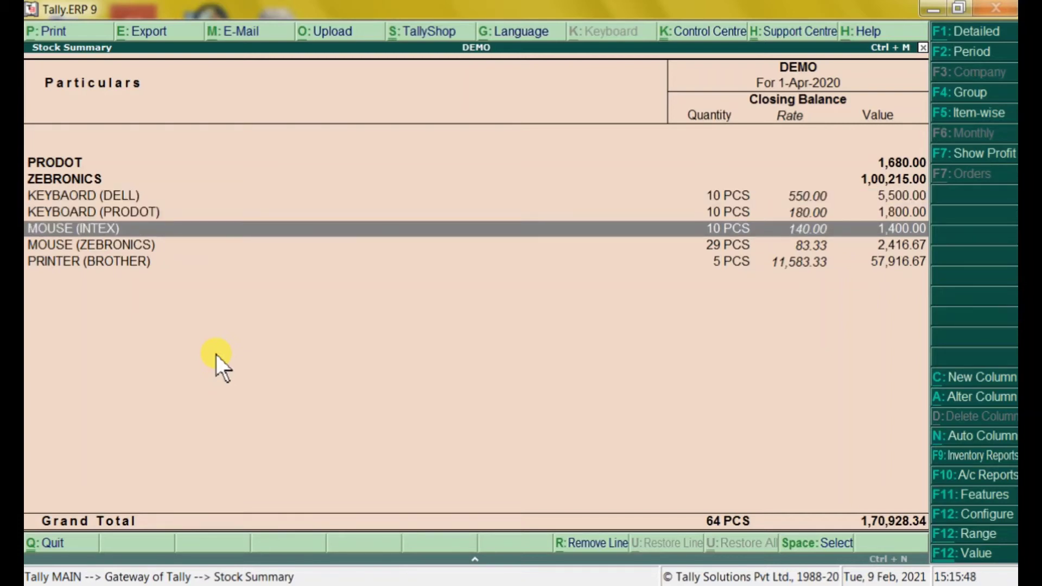
{"action": "key", "text": "Down"}
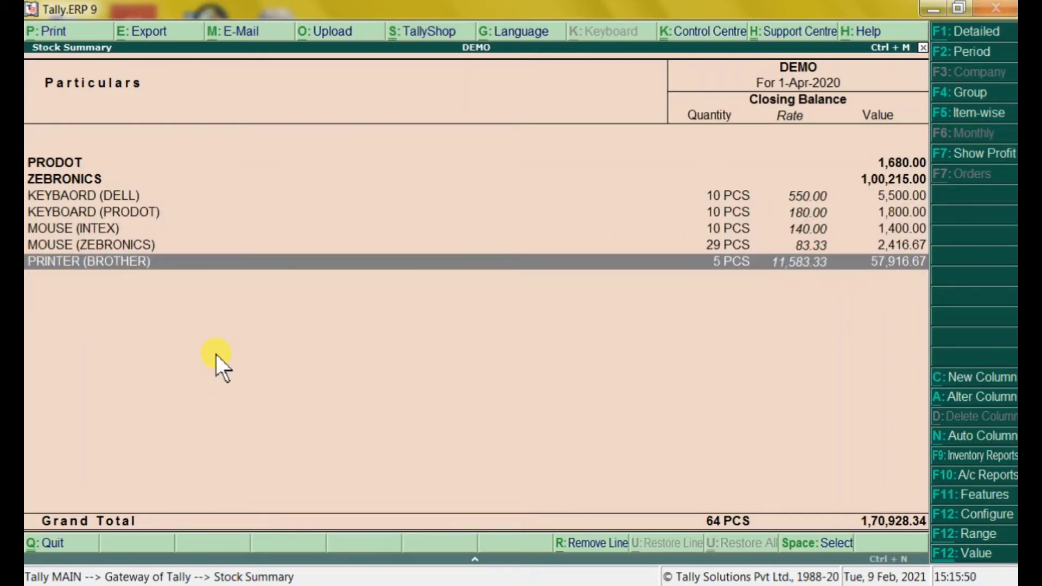
{"action": "key", "text": "Up"}
{"action": "key", "text": "Up"}
{"action": "key", "text": "Up"}
{"action": "key", "text": "Up"}
{"action": "key", "text": "Up"}
{"action": "key", "text": "Up"}
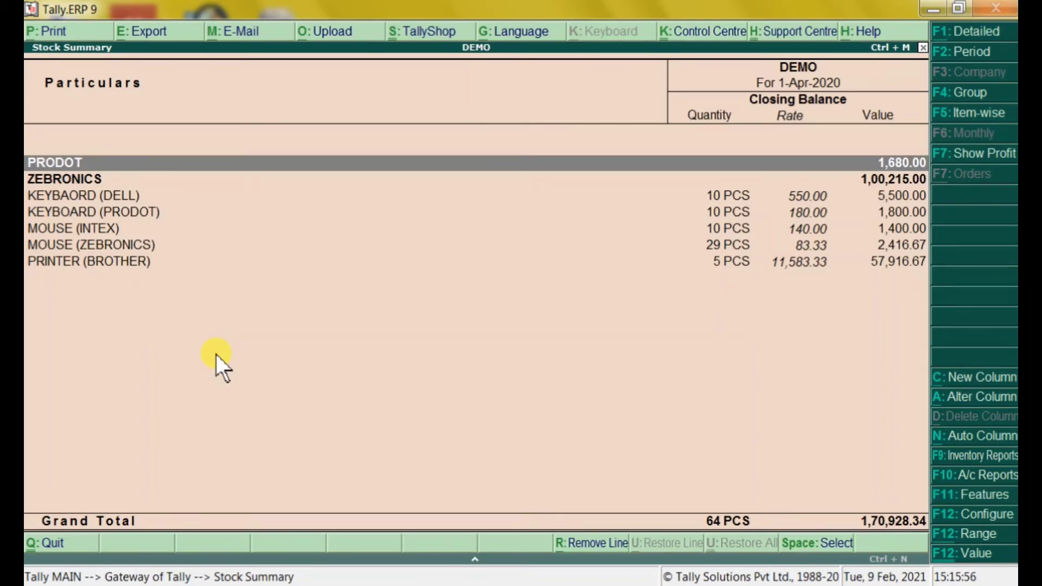
{"action": "key", "text": "Return"}
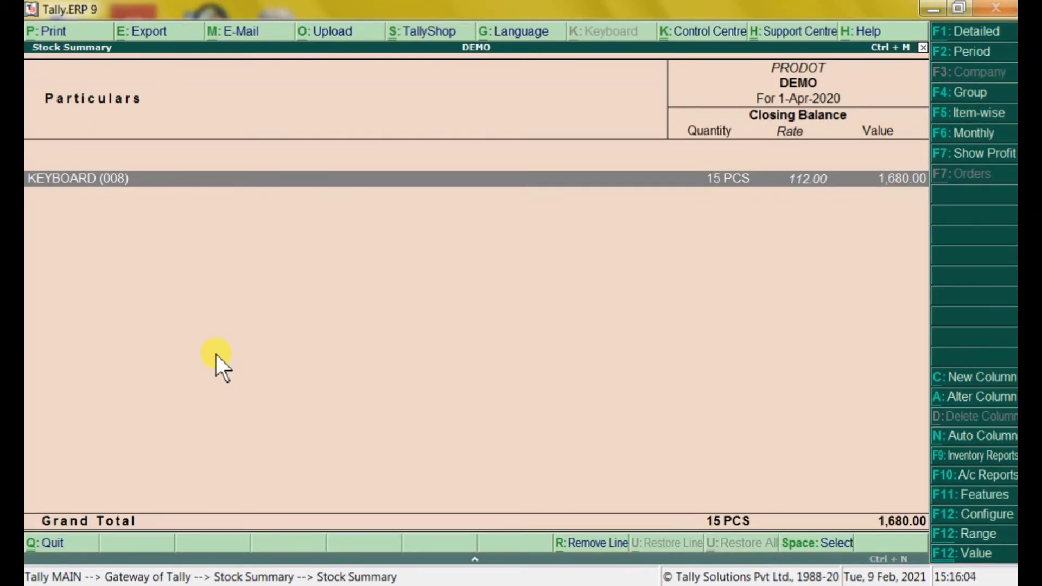
{"action": "key", "text": "Return"}
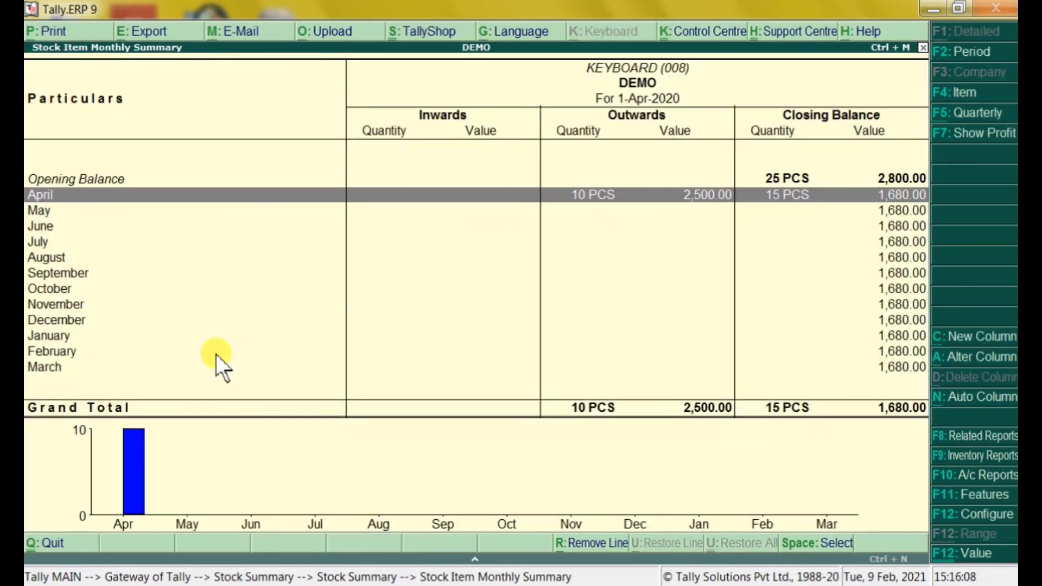
{"action": "key", "text": "Escape"}
{"action": "key", "text": "Escape"}
{"action": "key", "text": "Down"}
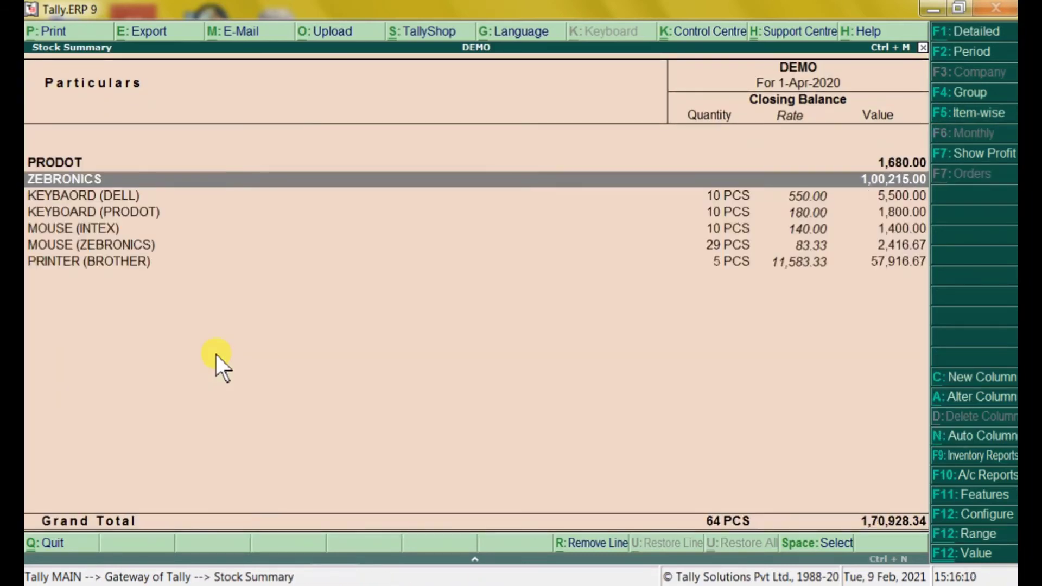
{"action": "key", "text": "Return"}
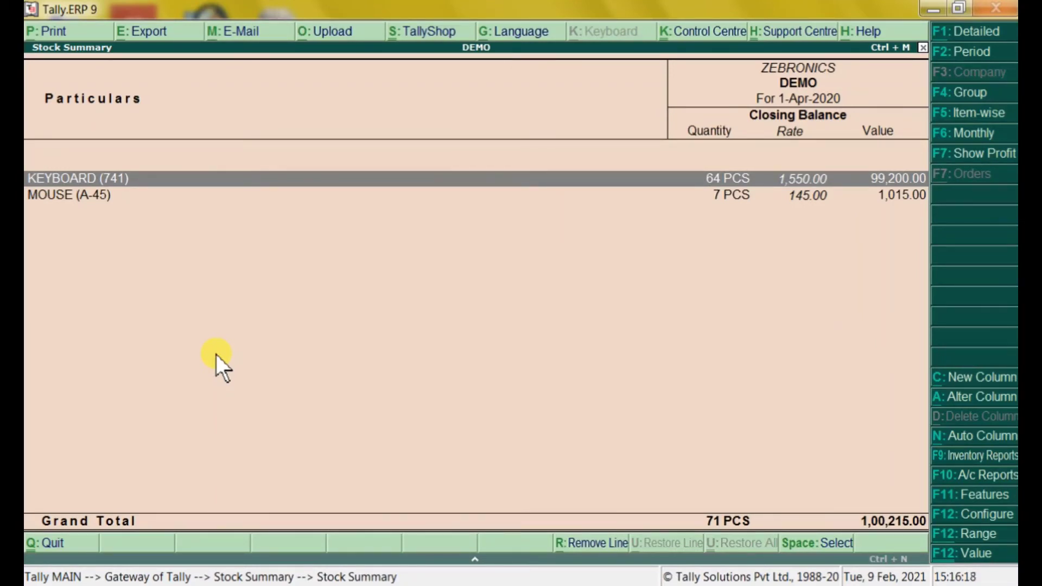
{"action": "key", "text": "Down"}
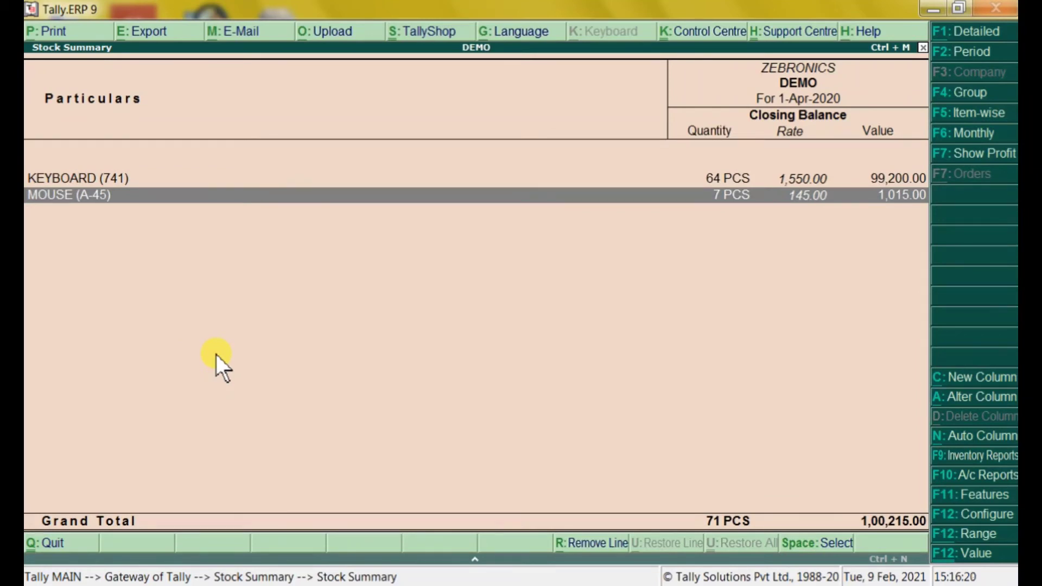
{"action": "key", "text": "Escape"}
{"action": "key", "text": "Down"}
{"action": "key", "text": "Down"}
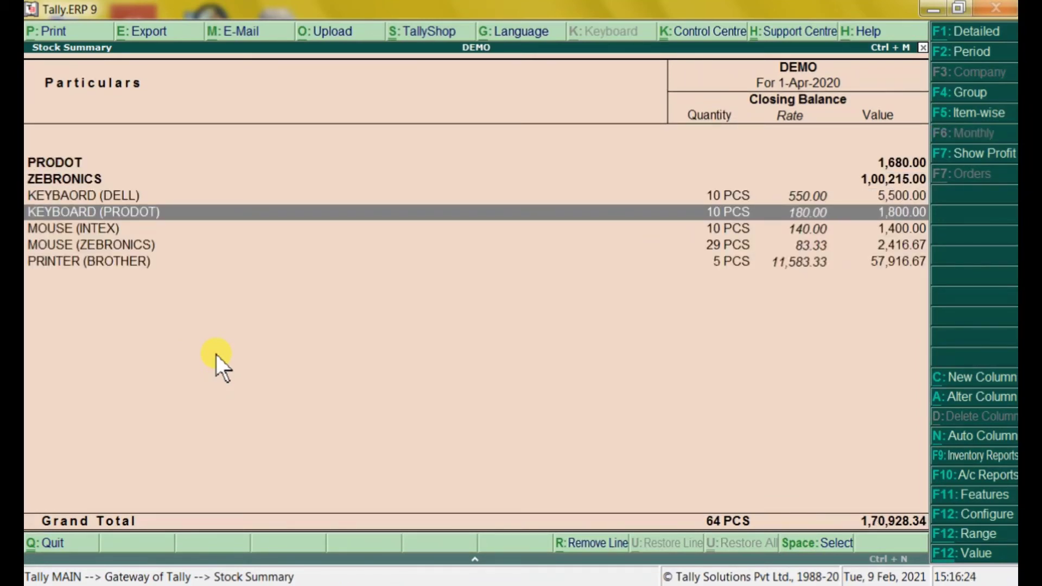
{"action": "key", "text": "Up"}
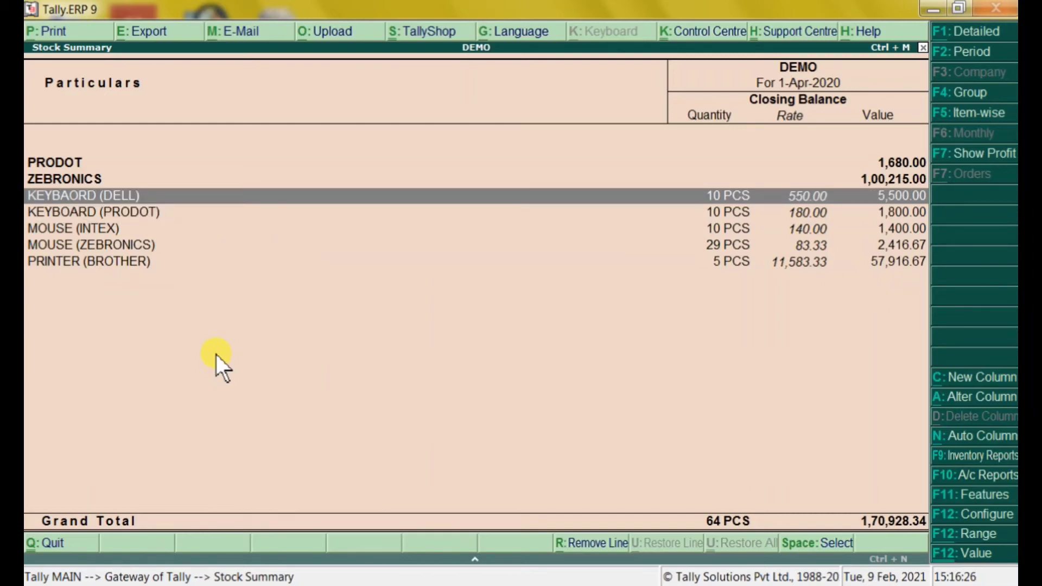
{"action": "key", "text": "Escape"}
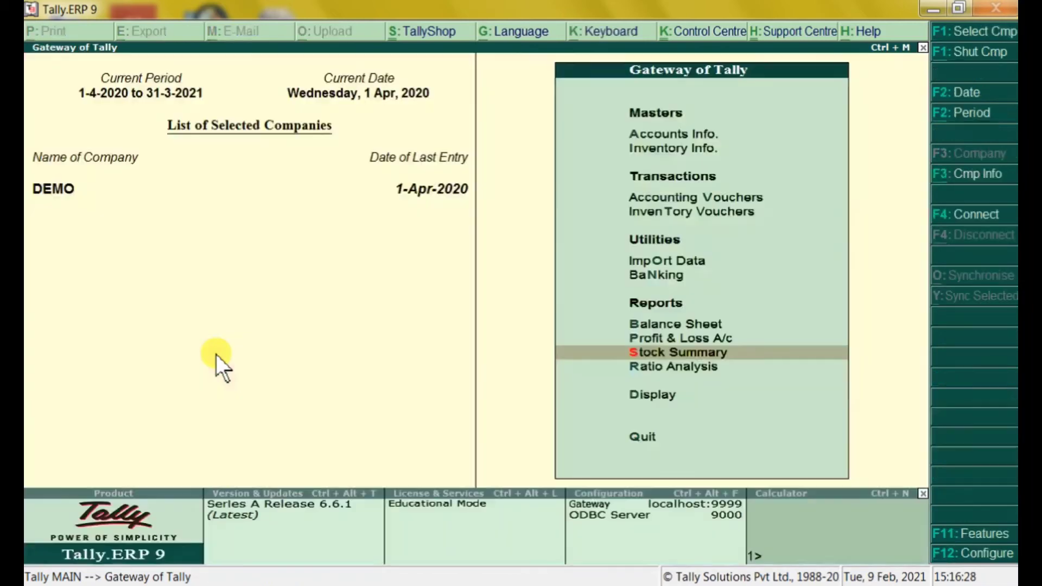
{"action": "key", "text": "Up"}
{"action": "key", "text": "Up"}
{"action": "key", "text": "Up"}
{"action": "key", "text": "Up"}
{"action": "key", "text": "Up"}
{"action": "key", "text": "Up"}
{"action": "key", "text": "Up"}
{"action": "key", "text": "Up"}
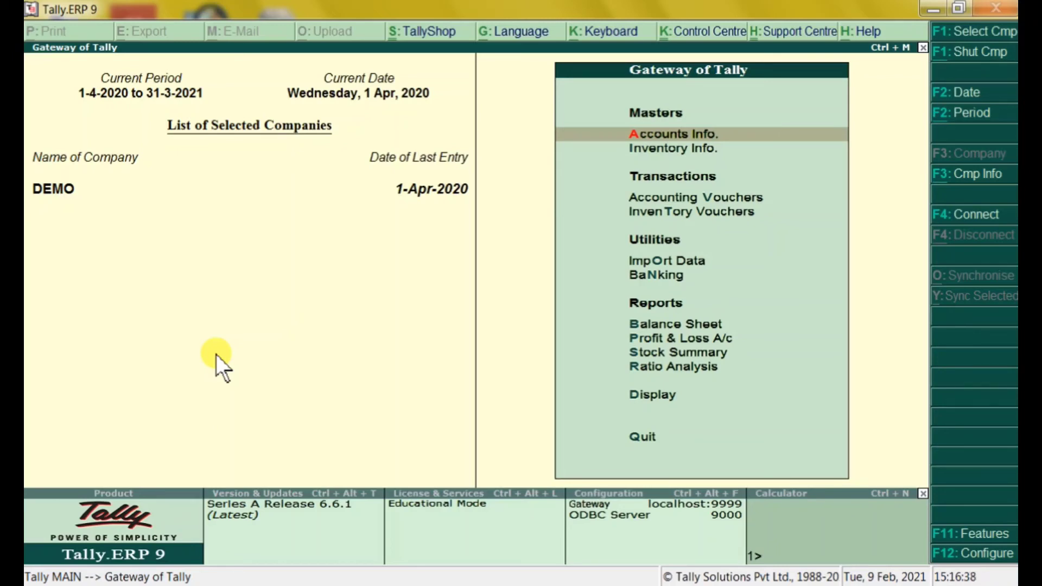
{"action": "key", "text": "Down"}
{"action": "key", "text": "Down"}
{"action": "key", "text": "Down"}
{"action": "key", "text": "Down"}
{"action": "key", "text": "Down"}
{"action": "key", "text": "Down"}
{"action": "key", "text": "Down"}
{"action": "key", "text": "Down"}
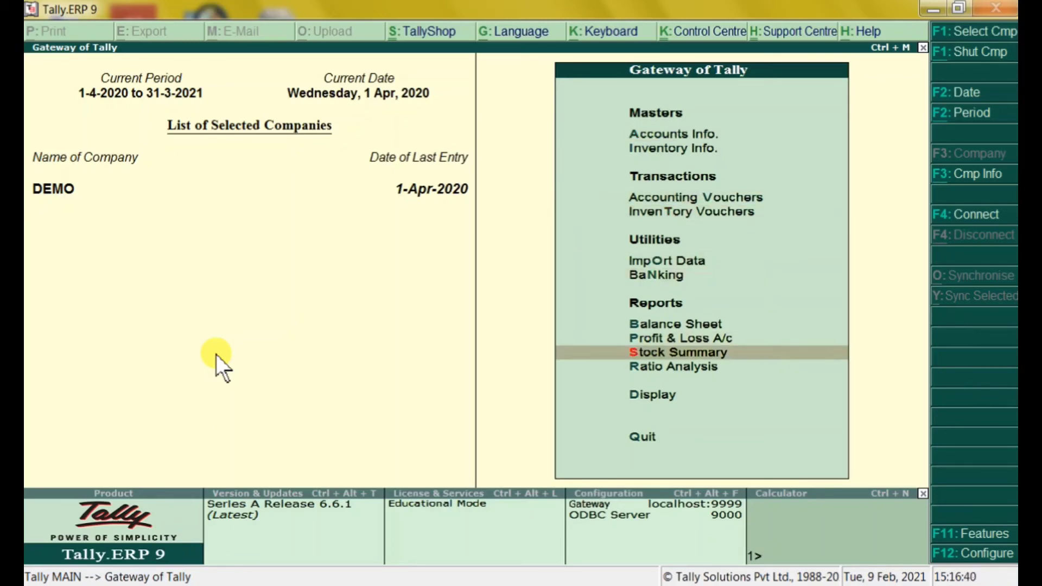
{"action": "key", "text": "Return"}
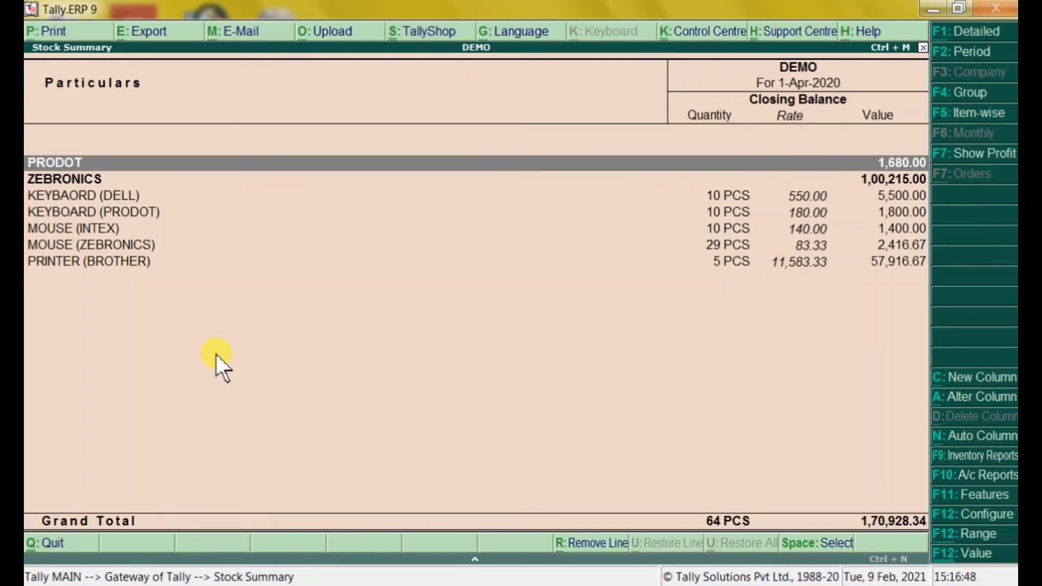
{"action": "key", "text": "alt+p"}
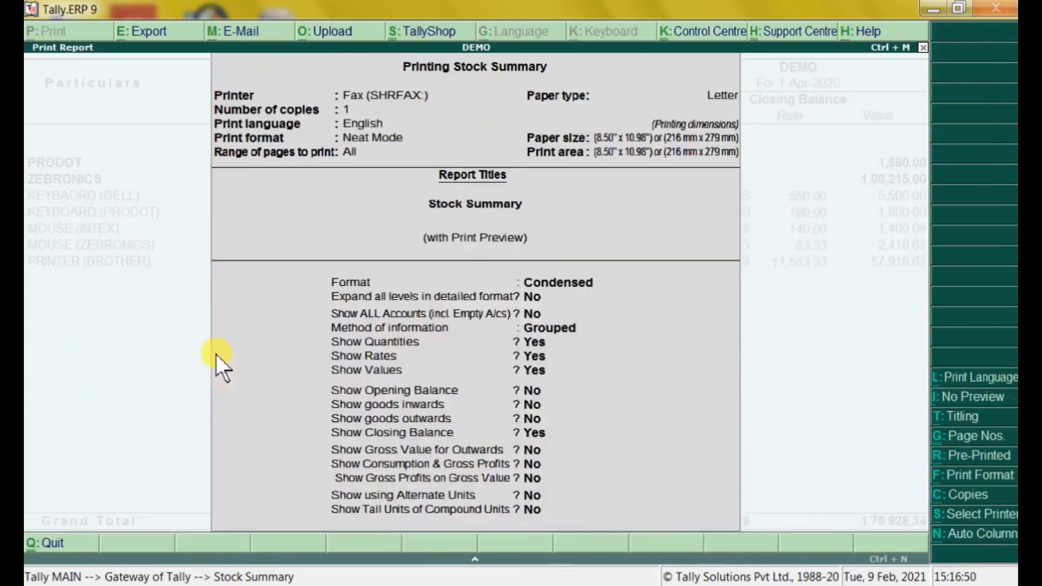
{"action": "key", "text": "Return"}
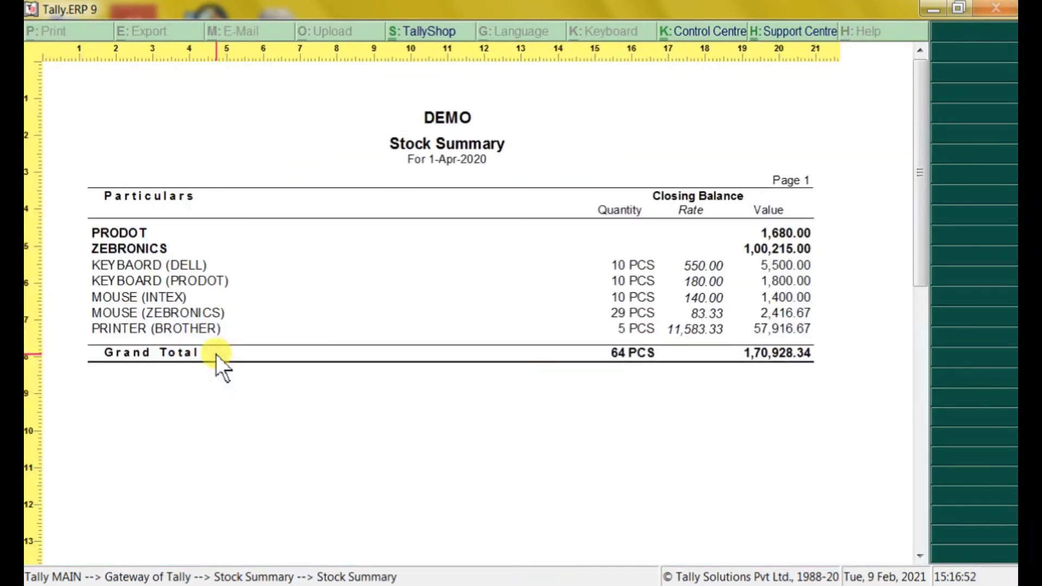
{"action": "key", "text": "Escape"}
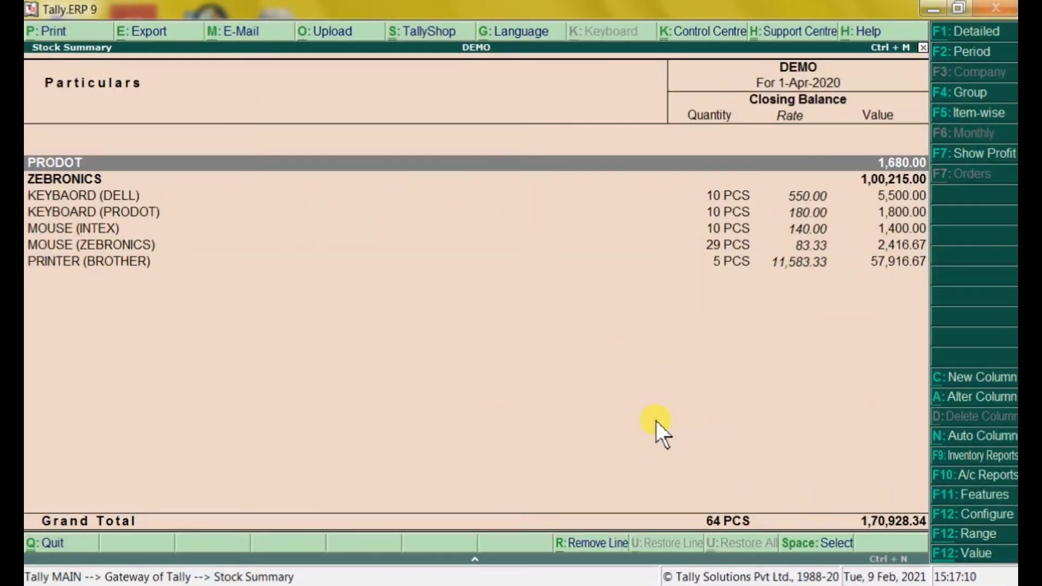
Switch the Stock Summary to detailed view and show a zoomed print preview
{"action": "key", "text": "alt+F1"}
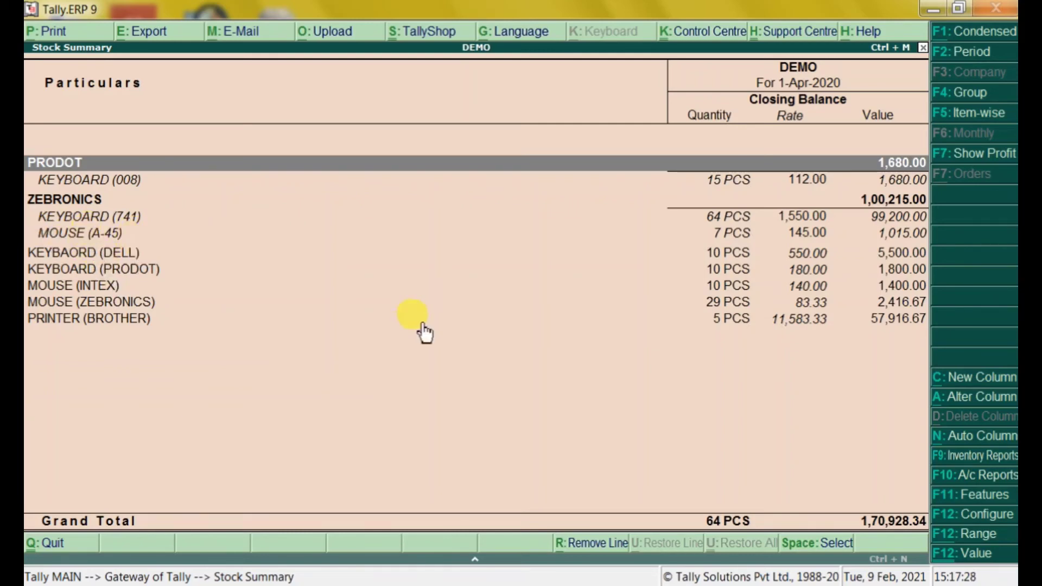
{"action": "key", "text": "alt+p"}
{"action": "key", "text": "Return"}
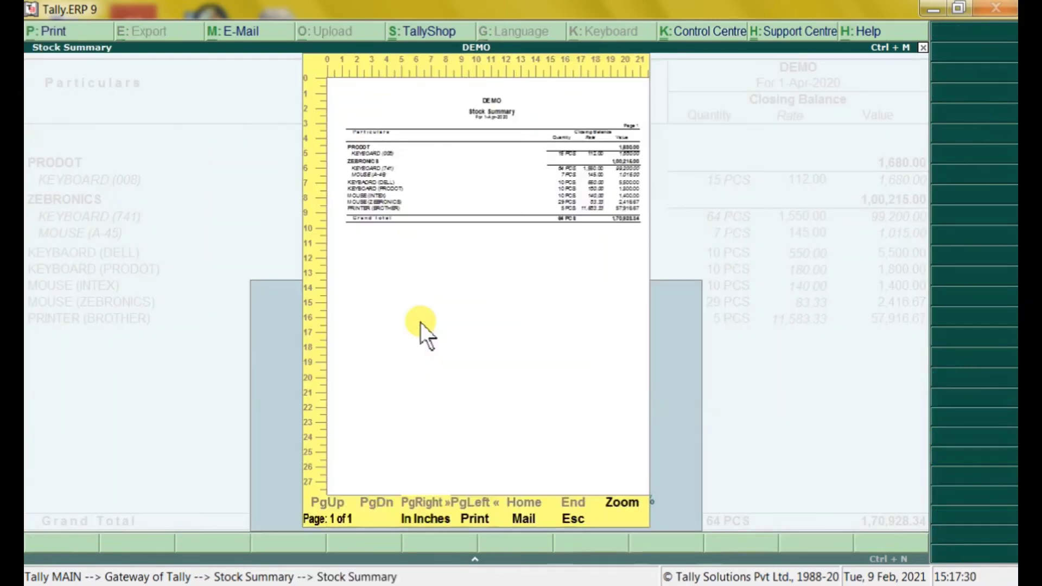
{"action": "key", "text": "alt+z"}
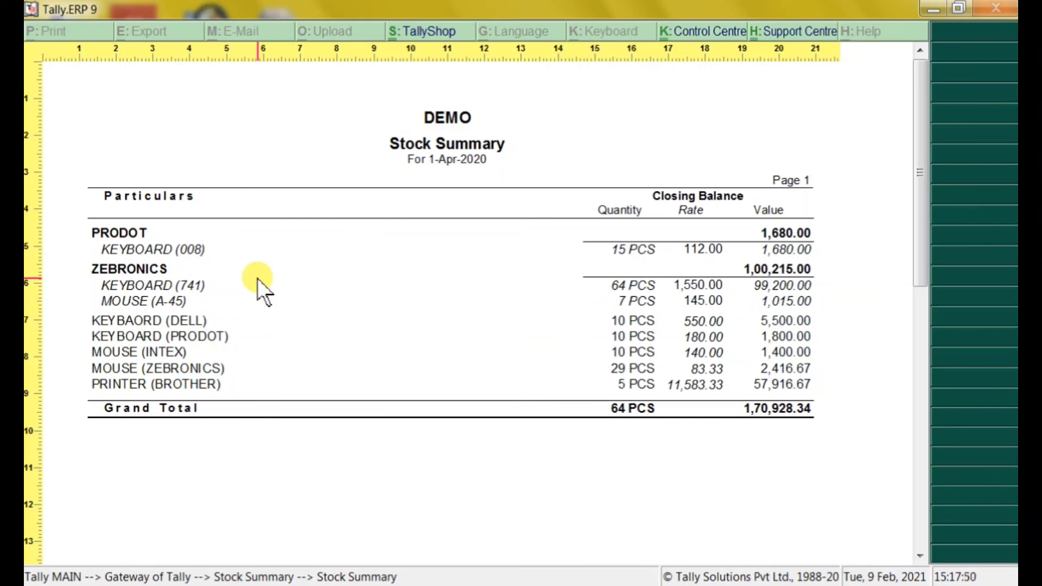
Close the preview and reopen the print settings with preview and Neat Mode format
{"action": "key", "text": "Escape"}
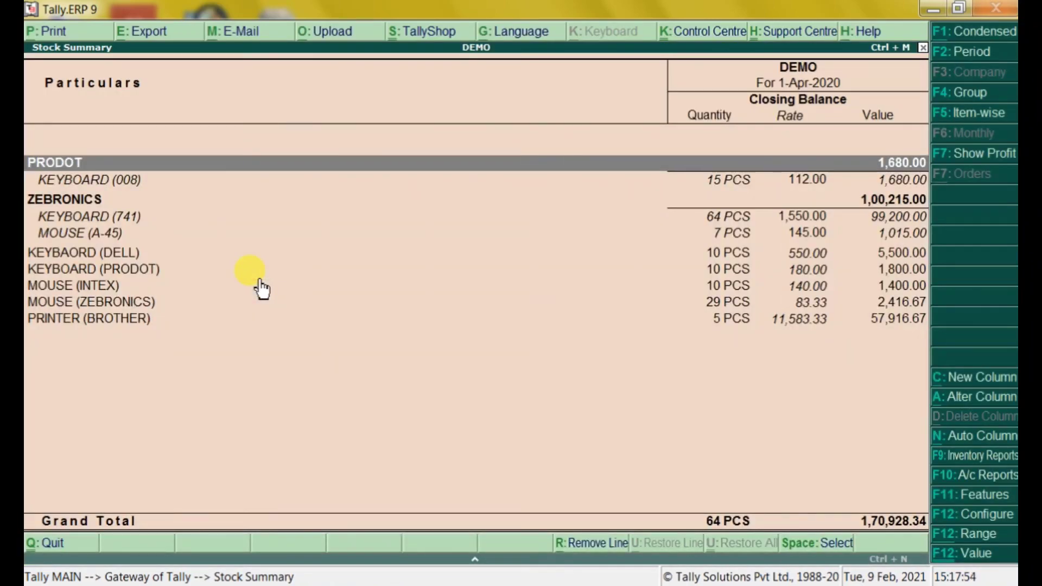
{"action": "key", "text": "alt+p"}
{"action": "key", "text": "Escape"}
{"action": "key", "text": "Escape"}
{"action": "key", "text": "Escape"}
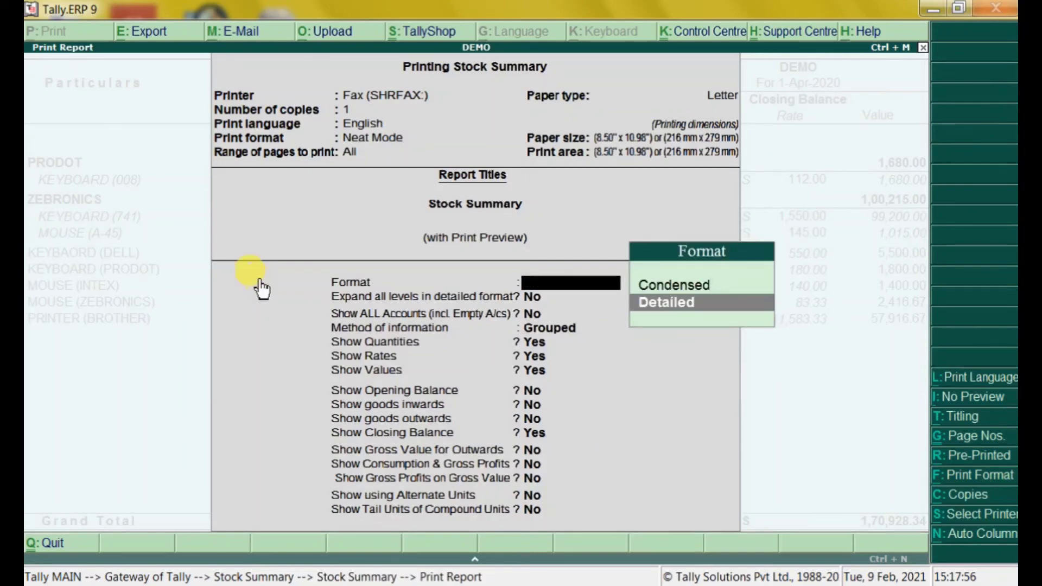
Return to the Gateway and view the list of stock groups under Inventory Info
{"action": "key", "text": "Escape"}
{"action": "key", "text": "Up"}
{"action": "key", "text": "Up"}
{"action": "key", "text": "Up"}
{"action": "key", "text": "Up"}
{"action": "key", "text": "Up"}
{"action": "key", "text": "Up"}
{"action": "key", "text": "Up"}
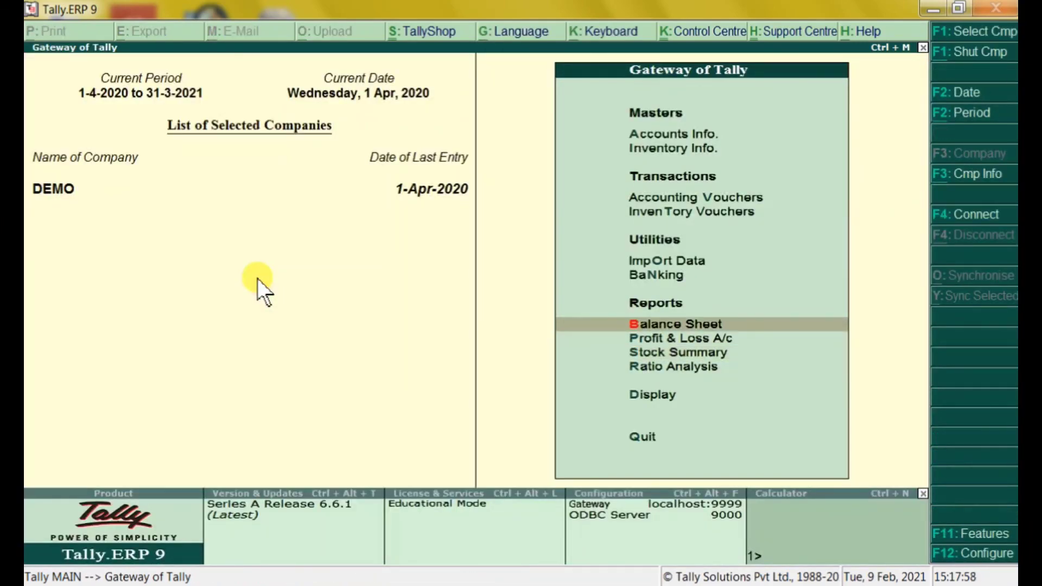
{"action": "key", "text": "Return"}
{"action": "key", "text": "Down"}
{"action": "key", "text": "Down"}
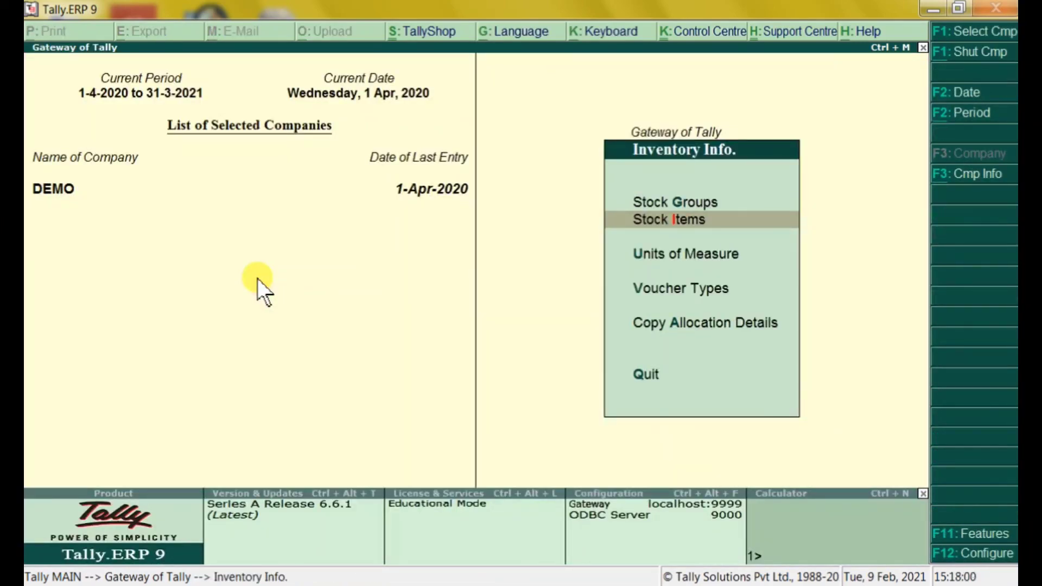
{"action": "key", "text": "Up"}
{"action": "key", "text": "Up"}
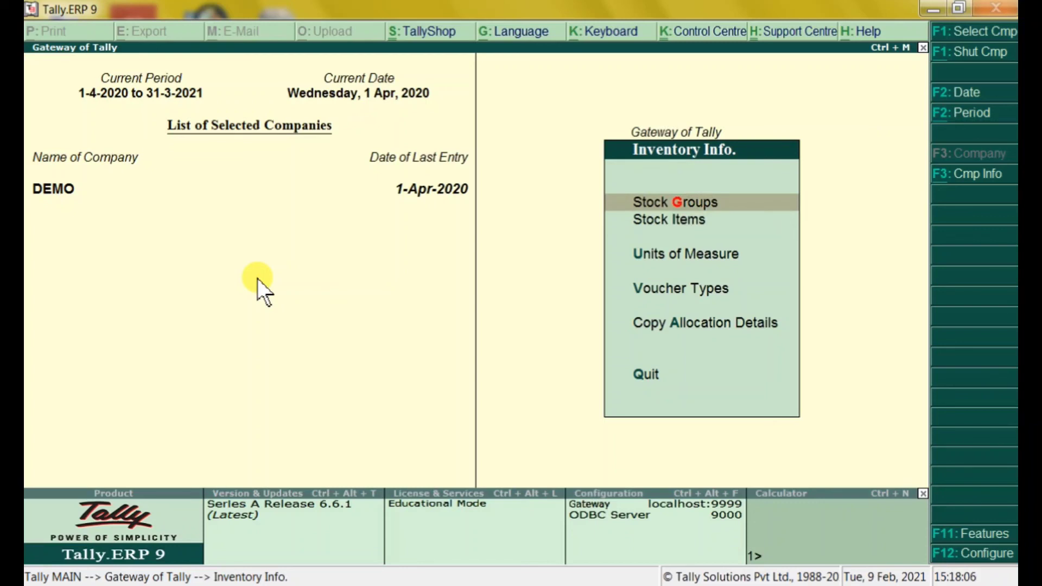
{"action": "key", "text": "Return"}
{"action": "key", "text": "Down"}
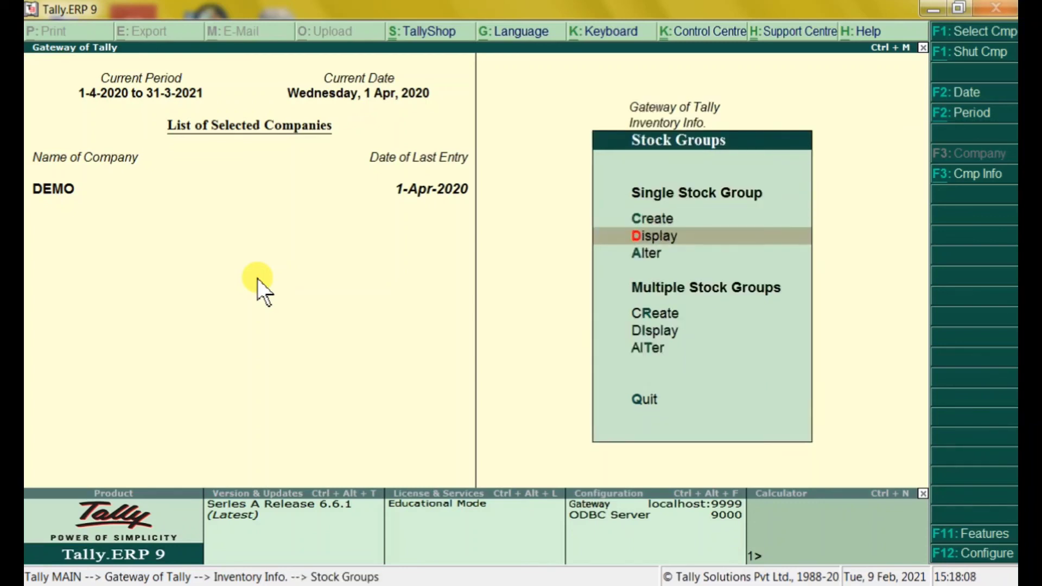
{"action": "key", "text": "Return"}
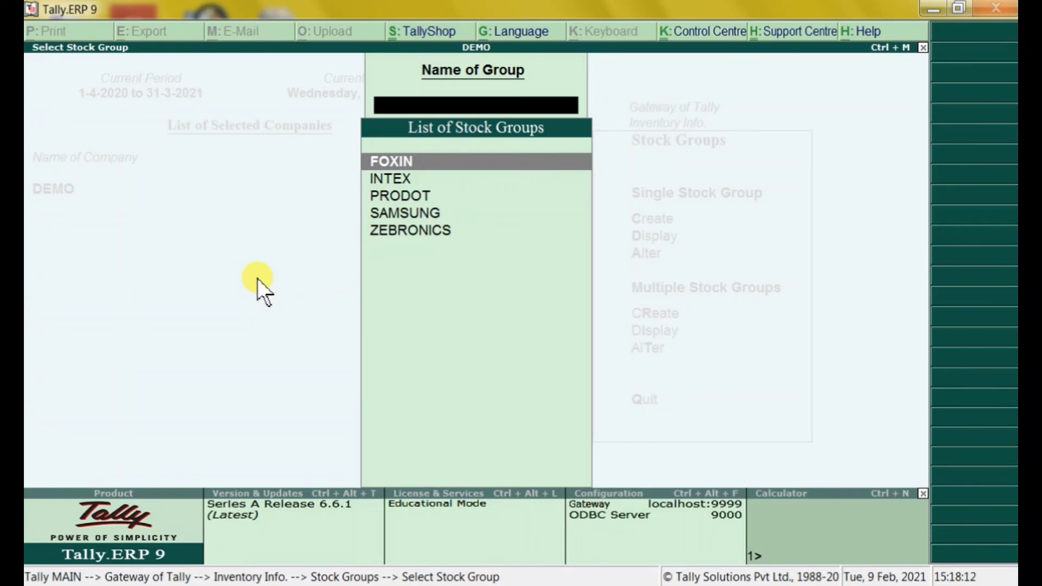
{"action": "key", "text": "Escape"}
{"action": "key", "text": "Escape"}
Open a new stock item creation form and quit it without saving
{"action": "key", "text": "Down"}
{"action": "key", "text": "Return"}
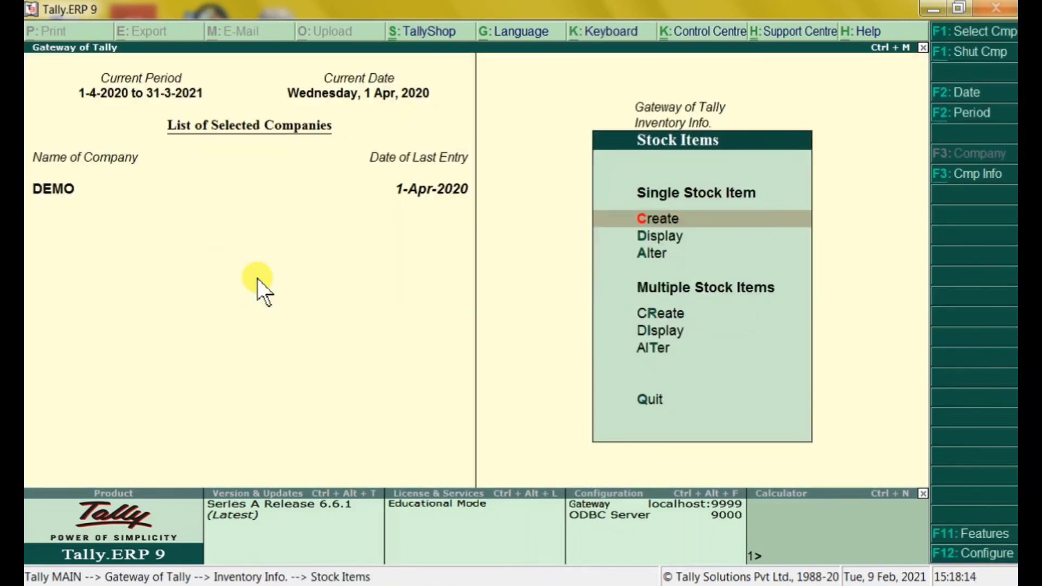
{"action": "key", "text": "Return"}
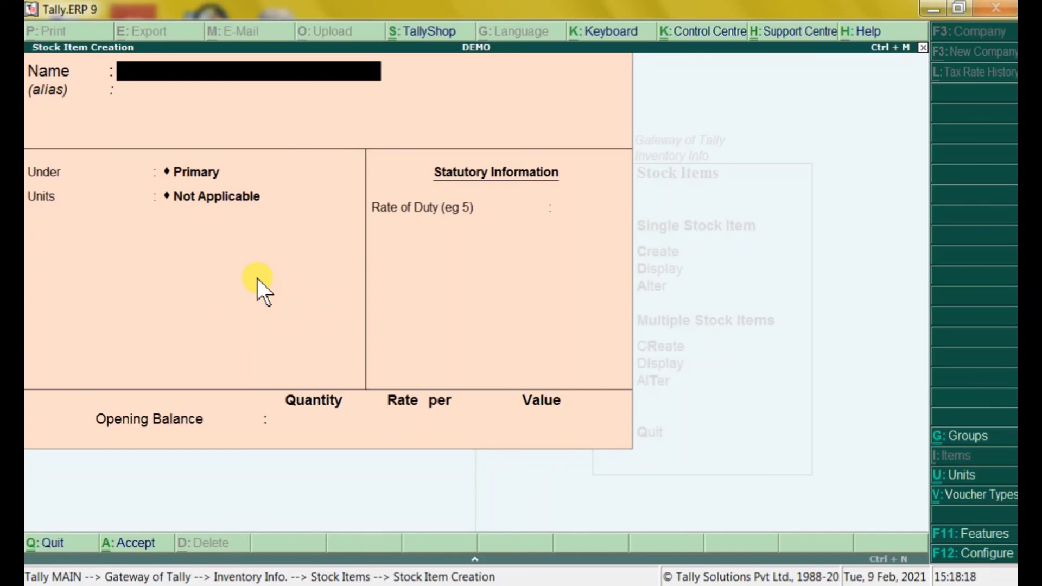
{"action": "key", "text": "Escape"}
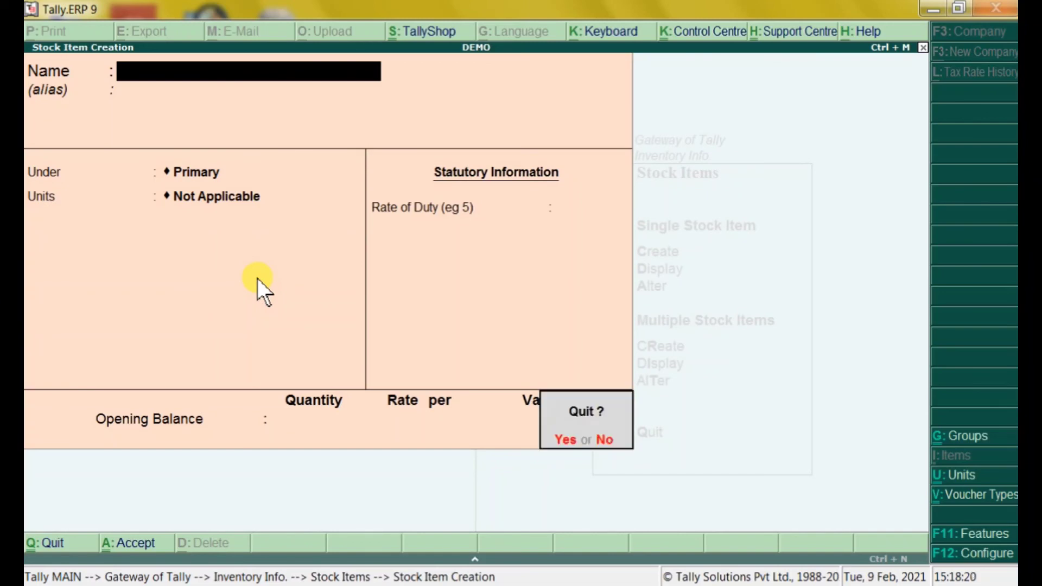
{"action": "key", "text": "Return"}
Back out to the main menu, then open and close the Stock Summary report
{"action": "key", "text": "Escape"}
{"action": "key", "text": "Escape"}
{"action": "key", "text": "Down"}
{"action": "key", "text": "Down"}
{"action": "key", "text": "Down"}
{"action": "key", "text": "Down"}
{"action": "key", "text": "Down"}
{"action": "key", "text": "Down"}
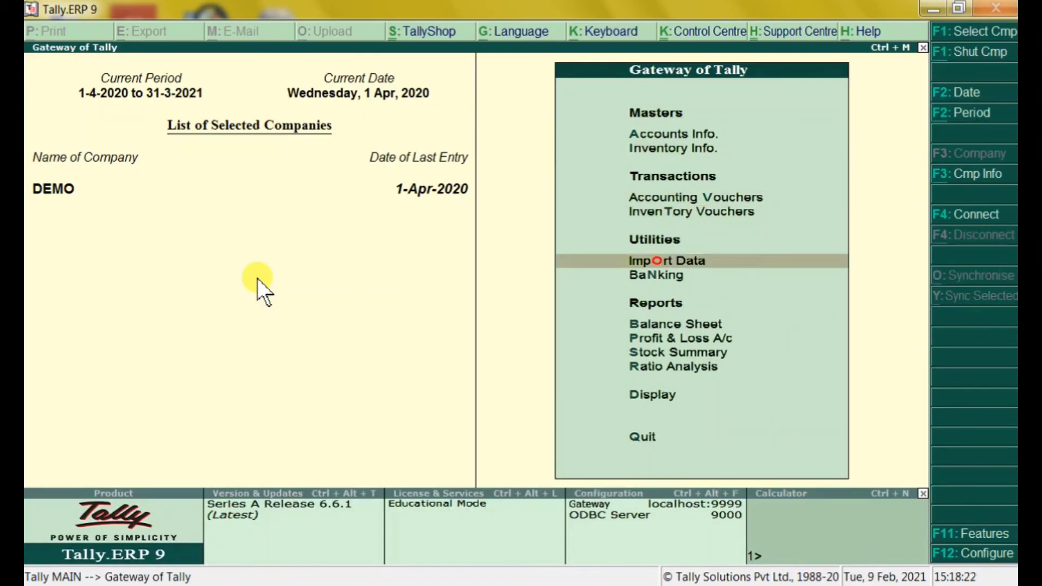
{"action": "key", "text": "Return"}
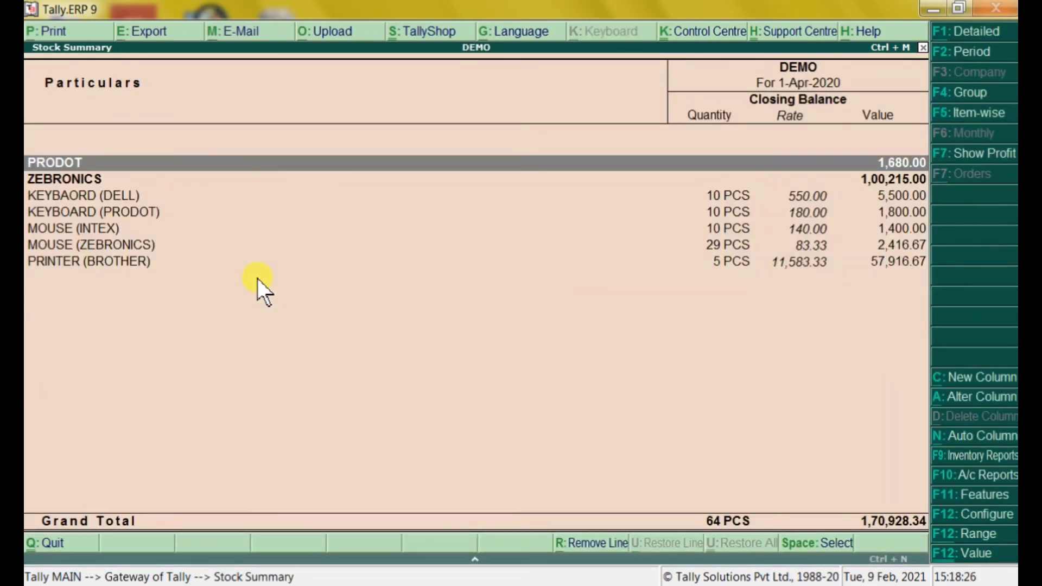
{"action": "key", "text": "Escape"}
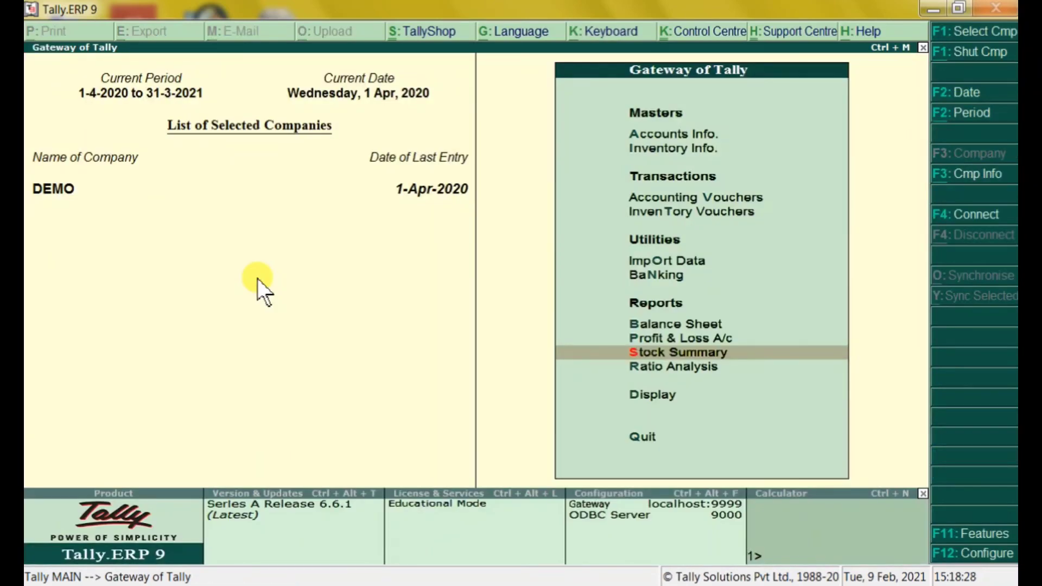